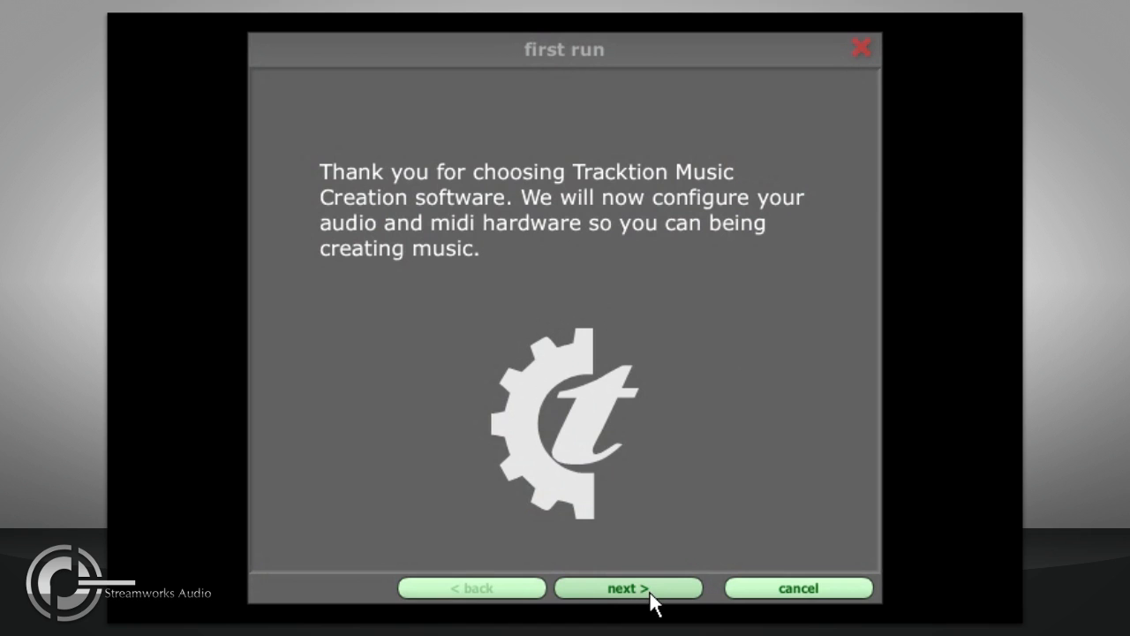
# Step: Start the first-run setup and choose M-Audio Delta ASIO as the wave device
pyautogui.click(665, 587)
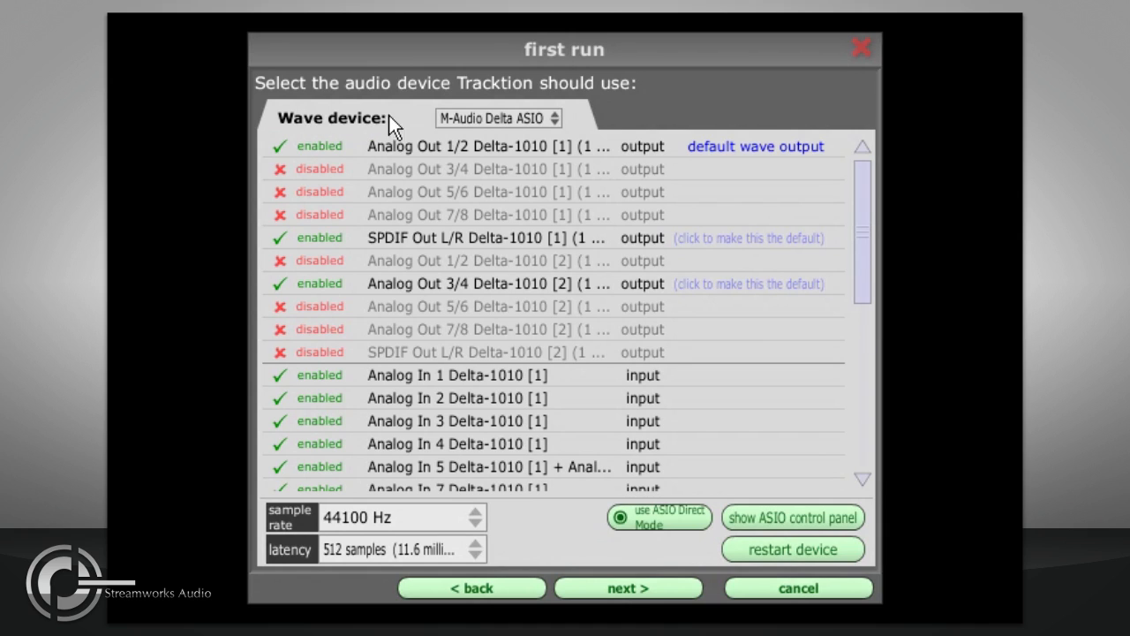
pyautogui.click(550, 121)
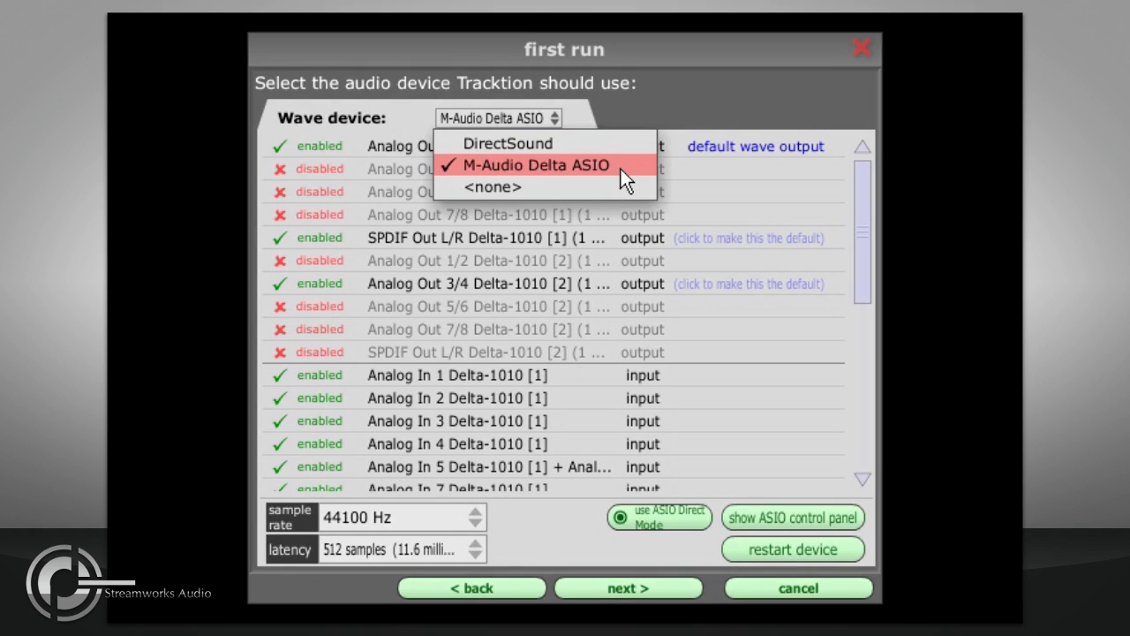
pyautogui.click(592, 171)
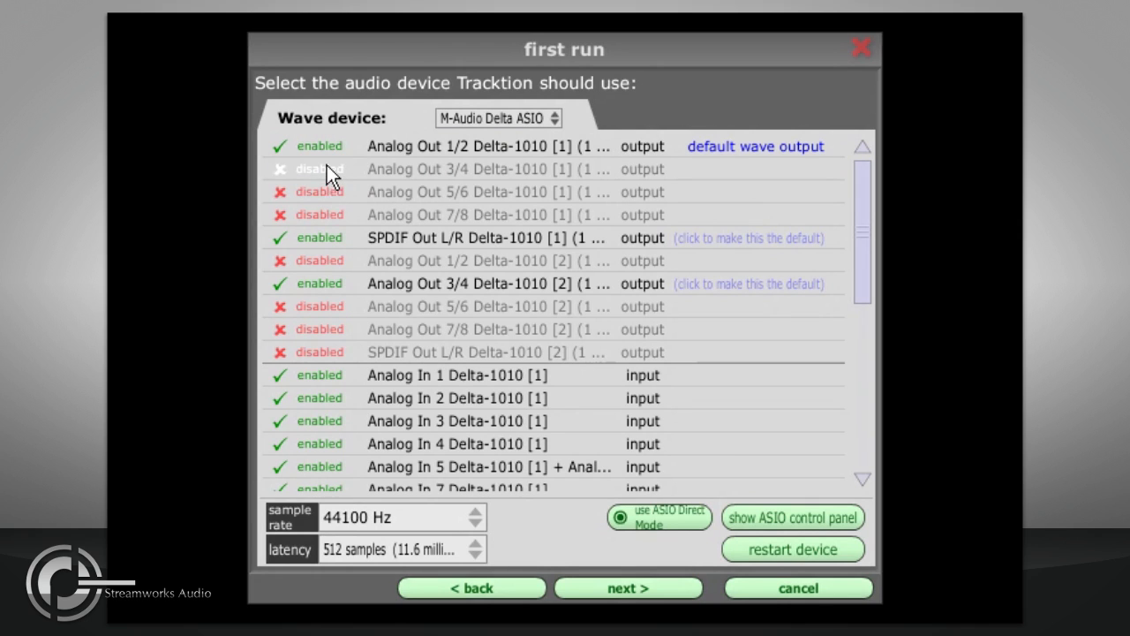
# Step: Disable the Analog Out 3/4 Delta-1010 [2] output device
pyautogui.scroll(-2, 325, 185)
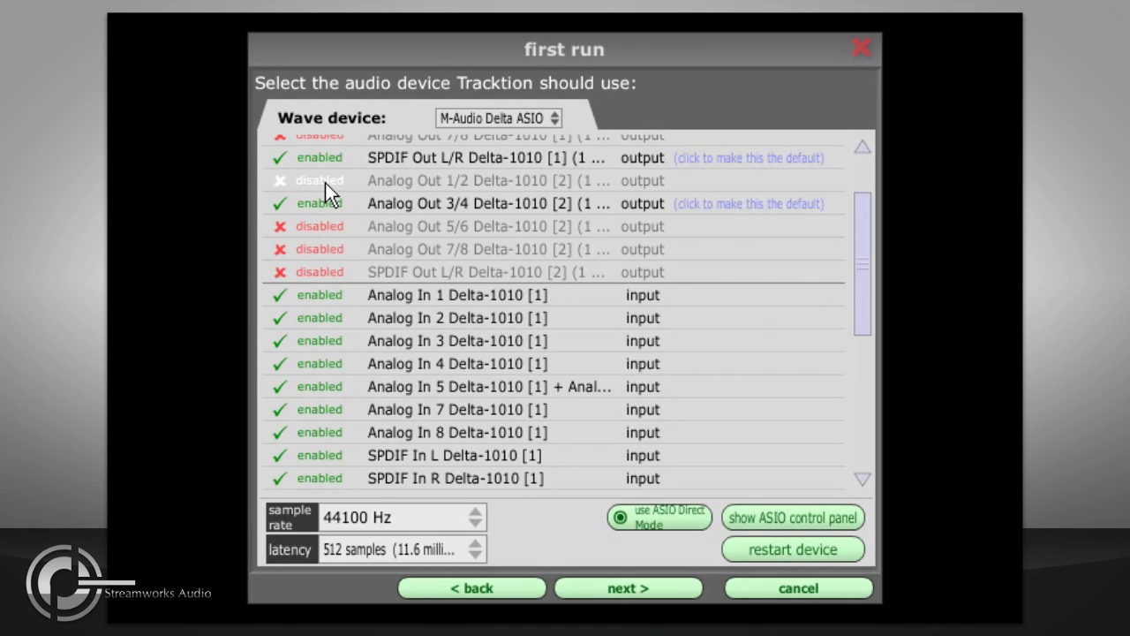
pyautogui.scroll(-4, 328, 250)
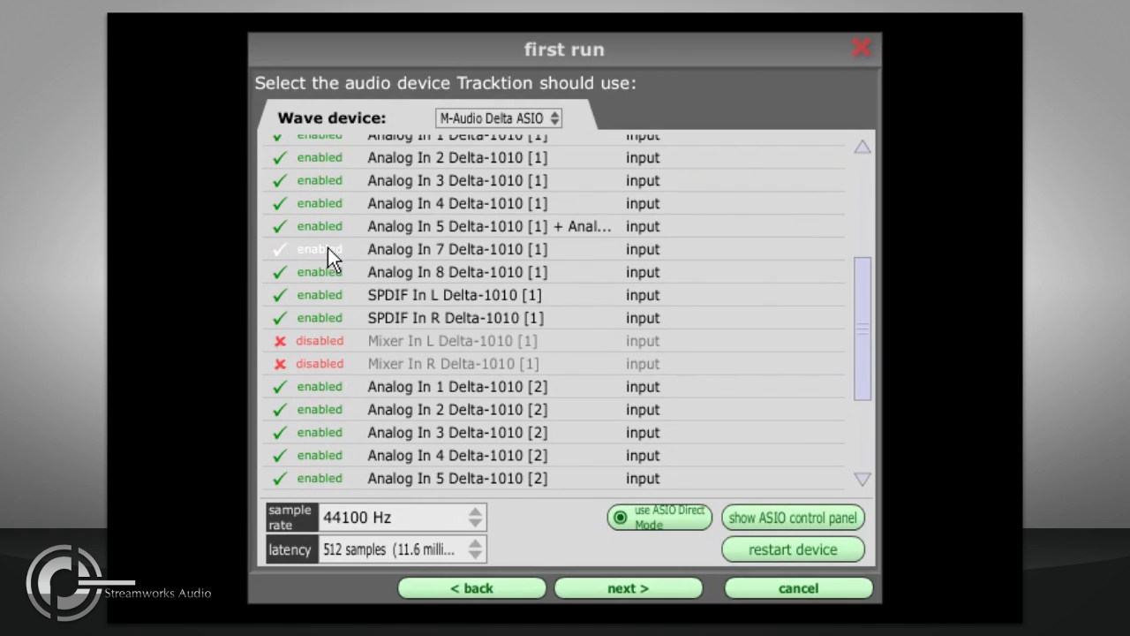
pyautogui.scroll(-2, 334, 327)
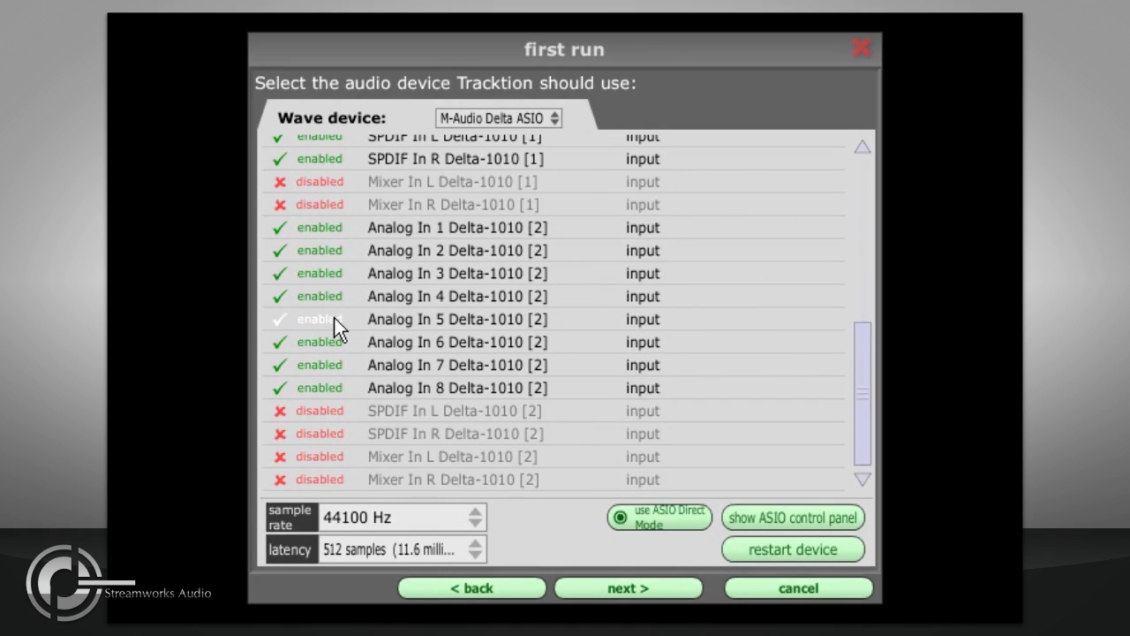
pyautogui.scroll(6, 334, 330)
pyautogui.scroll(2, 334, 330)
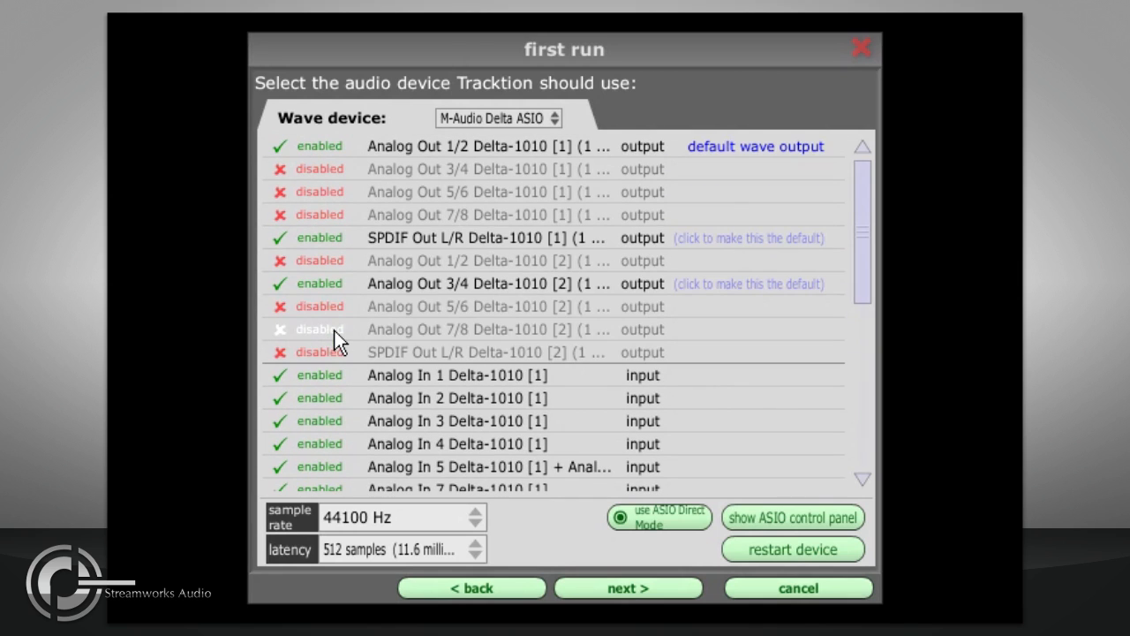
pyautogui.click(311, 283)
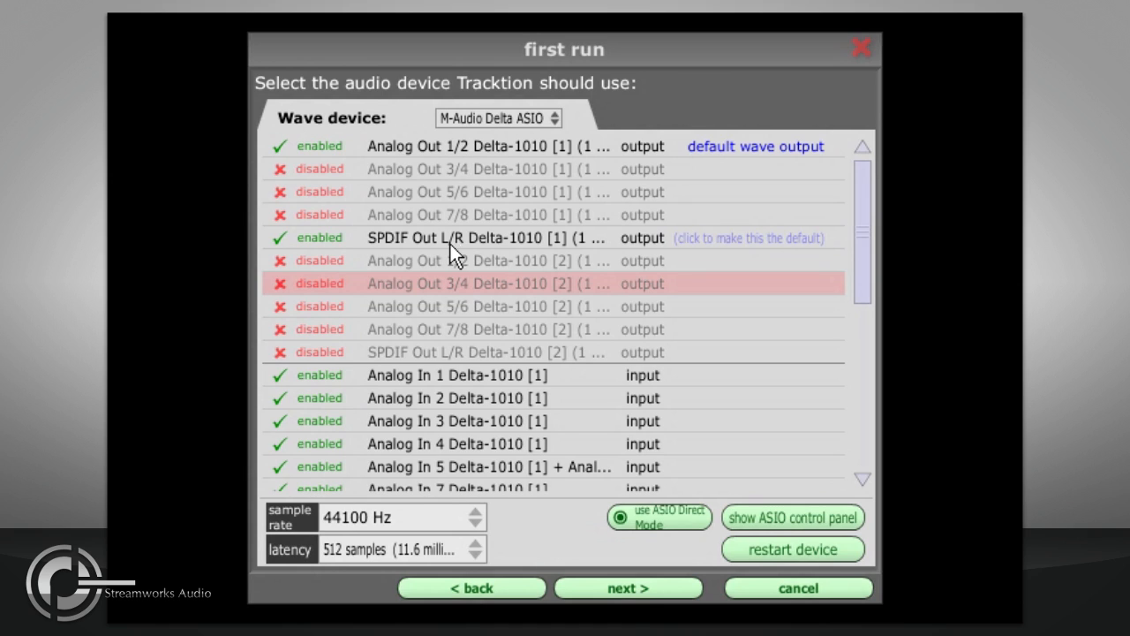
# Step: Make SPDIF Out L/R the default wave output, then restore Analog Out 1/2 Delta-1010 [1] as default
pyautogui.click(725, 240)
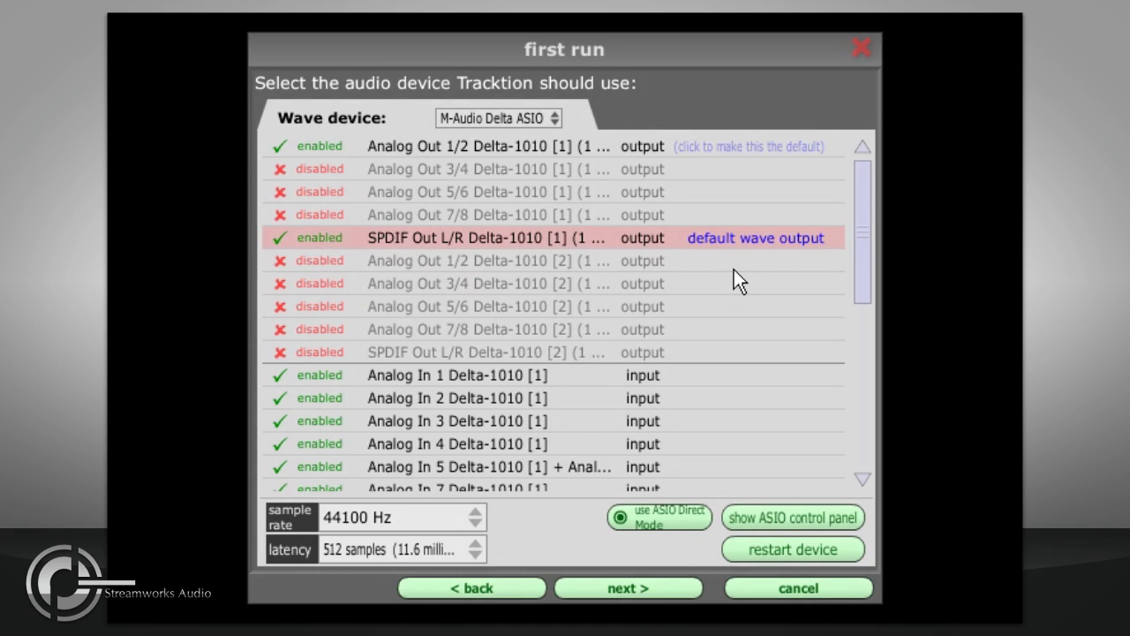
pyautogui.click(731, 148)
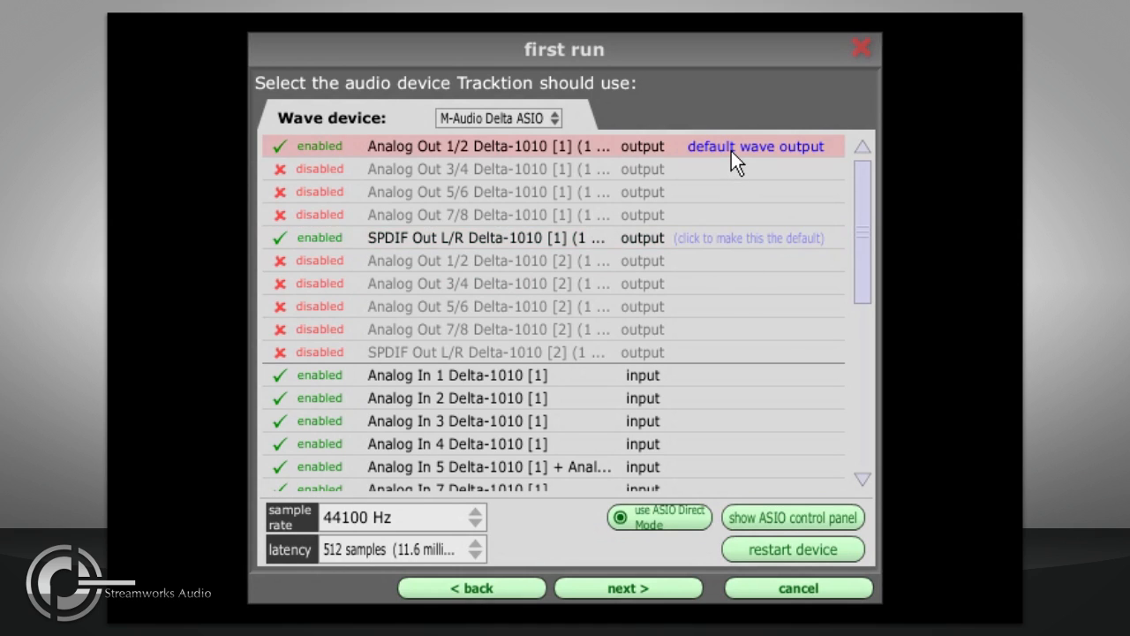
# Step: Try sample rates of 88200 Hz and 48000 Hz, then set the sample rate back to 44100 Hz
pyautogui.click(430, 523)
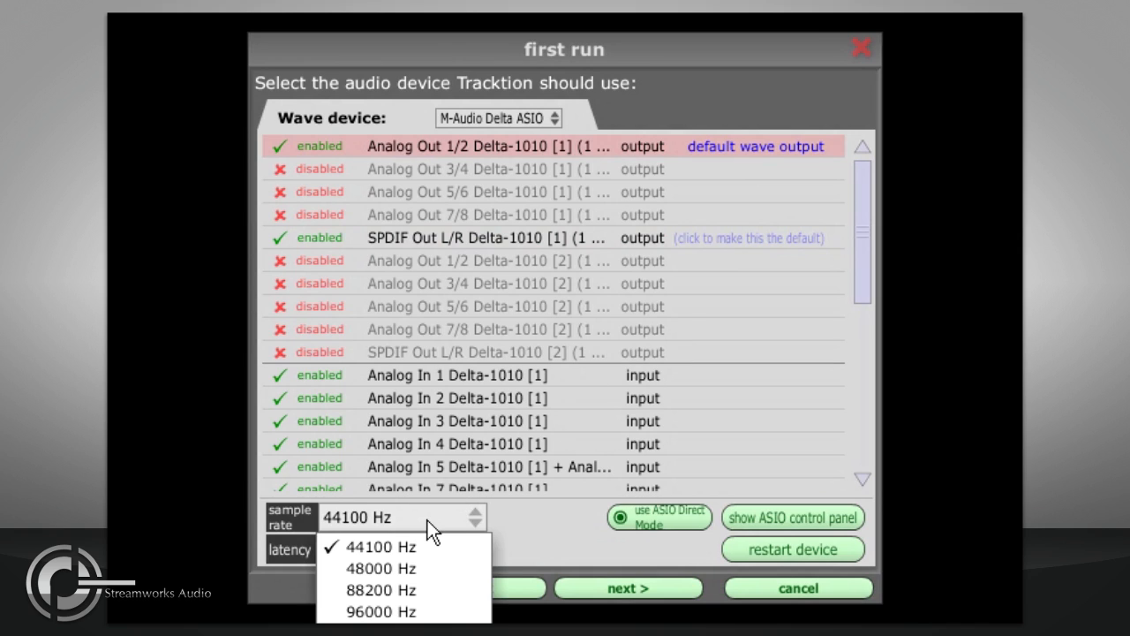
pyautogui.click(468, 586)
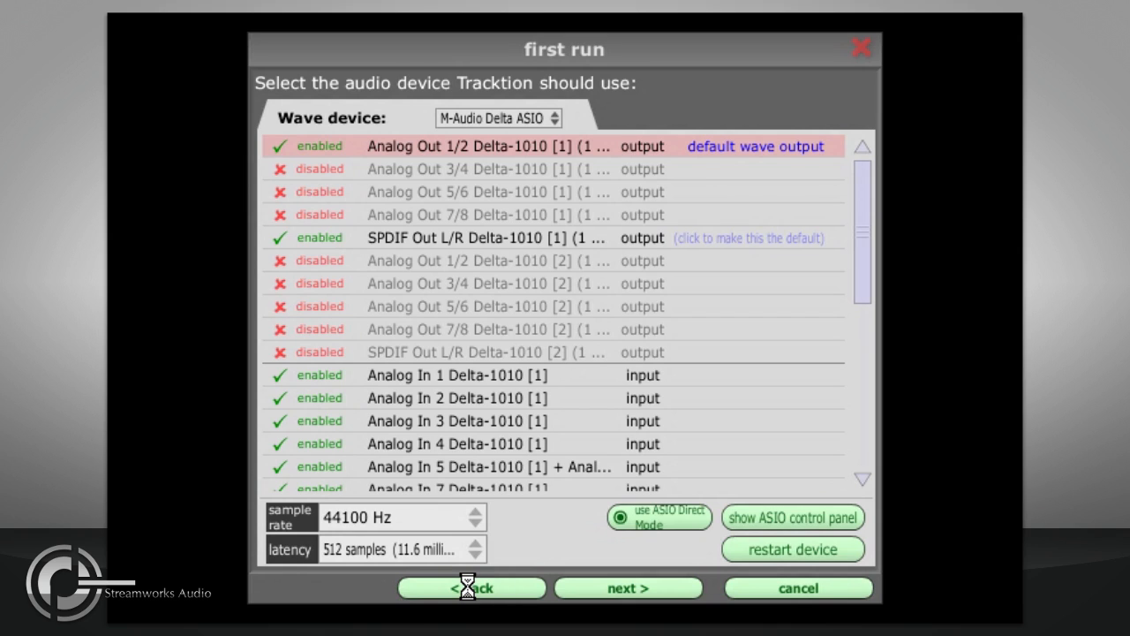
pyautogui.click(468, 528)
pyautogui.click(469, 563)
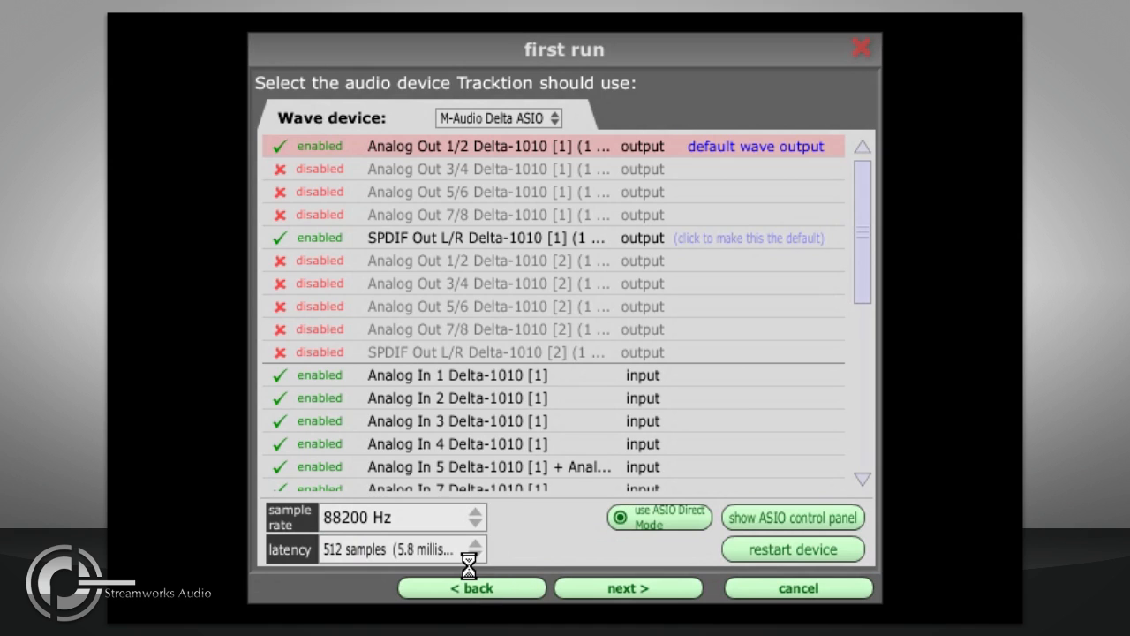
pyautogui.click(469, 519)
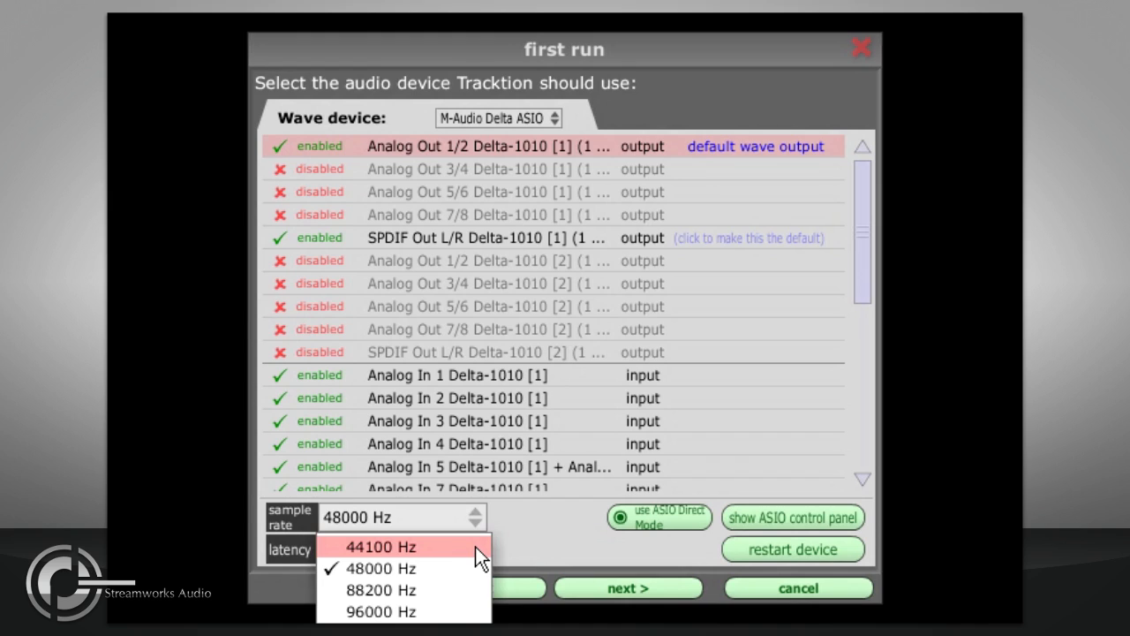
pyautogui.click(475, 547)
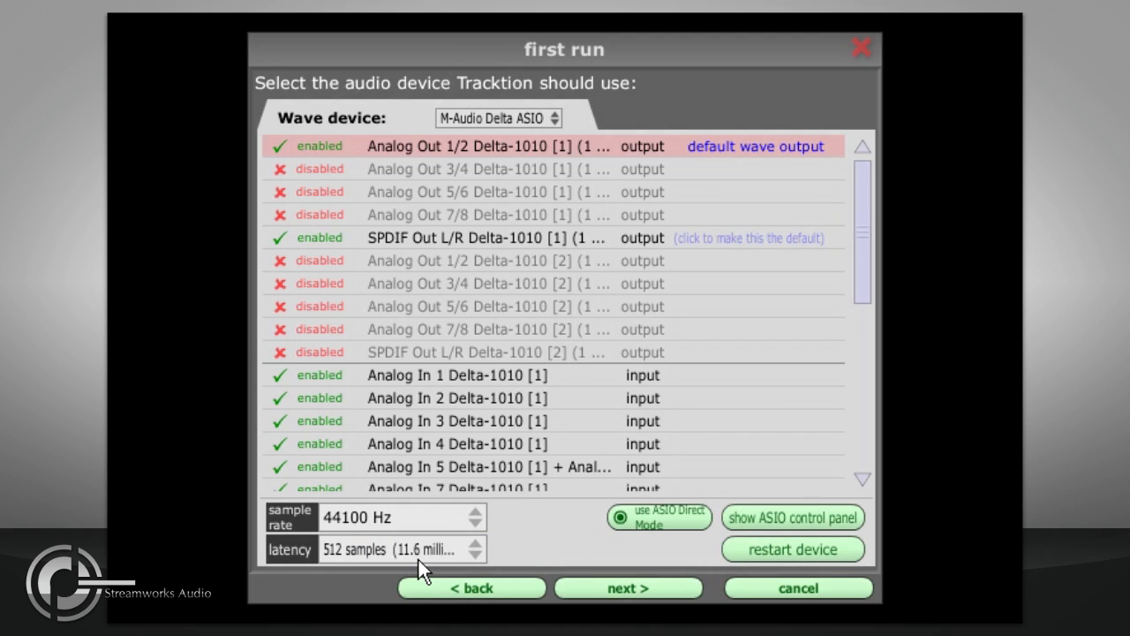
# Step: Set the DMA buffer latency to 256 samples in the ASIO control panel and close it
pyautogui.click(471, 549)
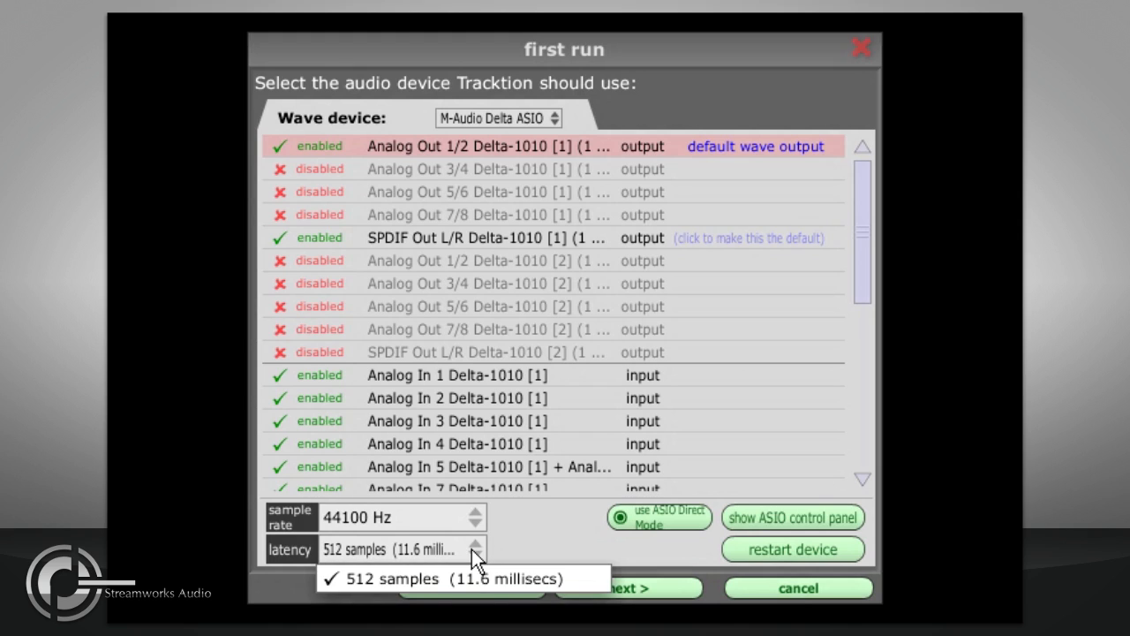
pyautogui.click(552, 541)
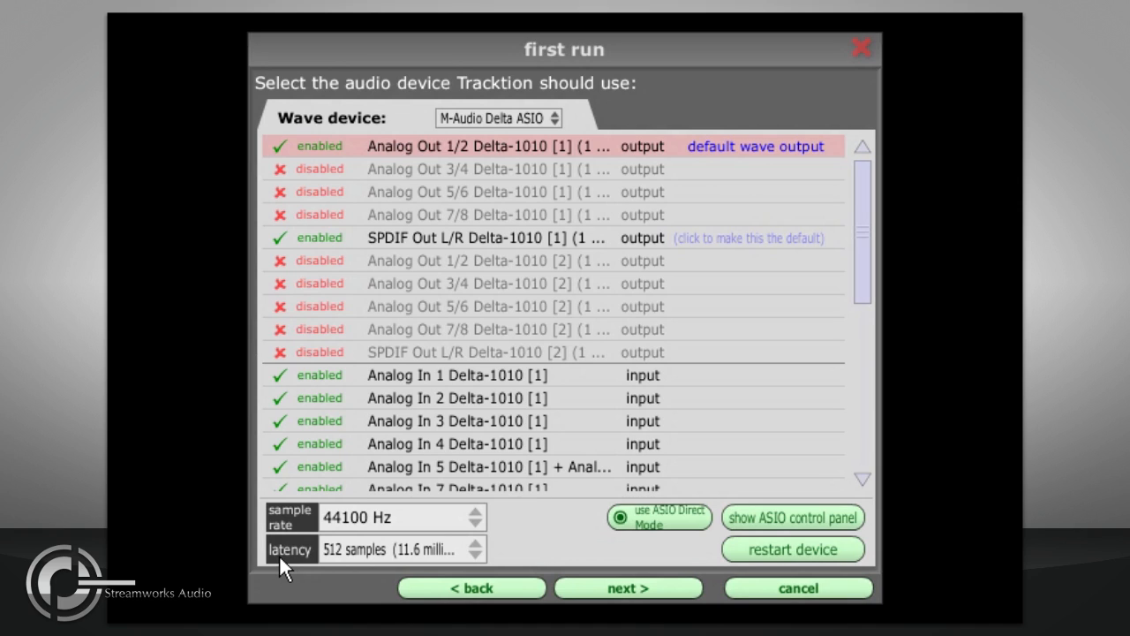
pyautogui.click(770, 515)
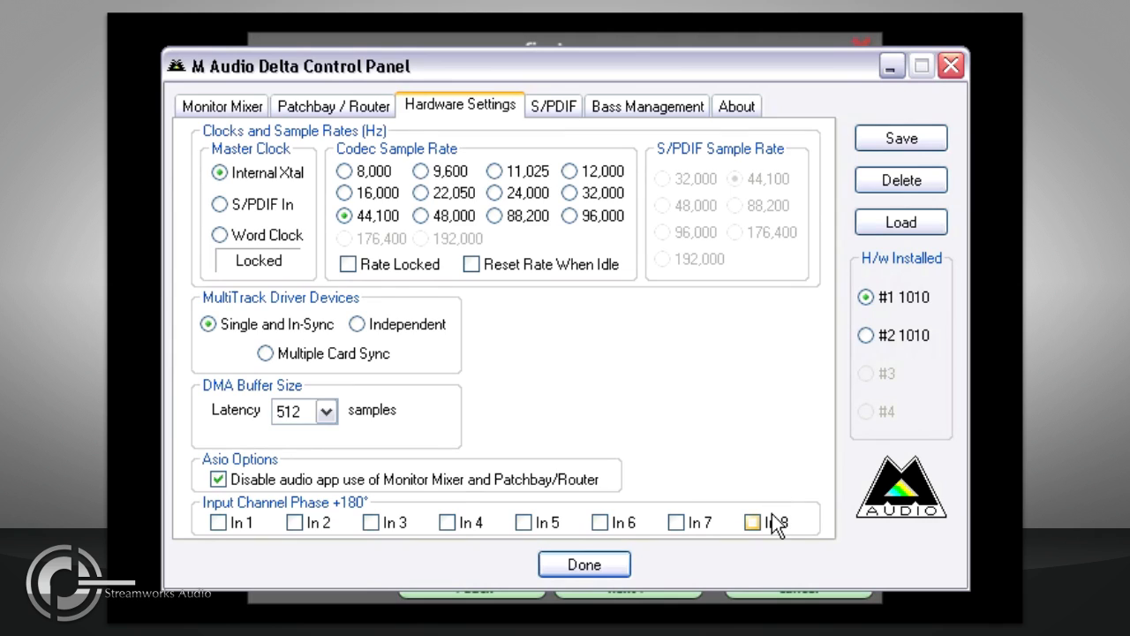
pyautogui.click(327, 411)
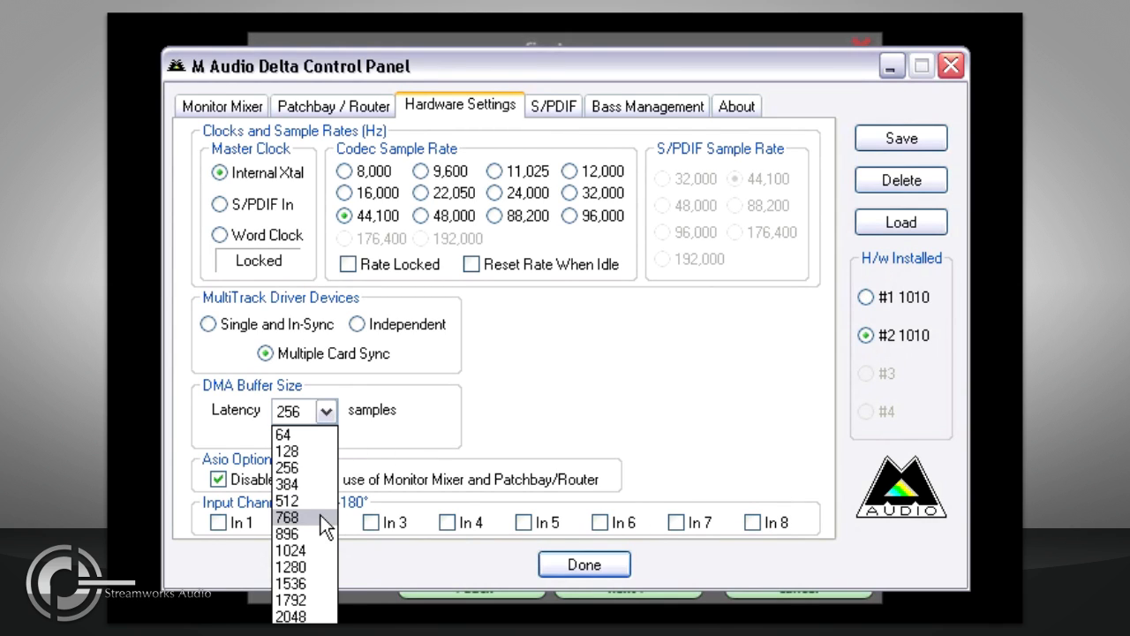
pyautogui.click(318, 468)
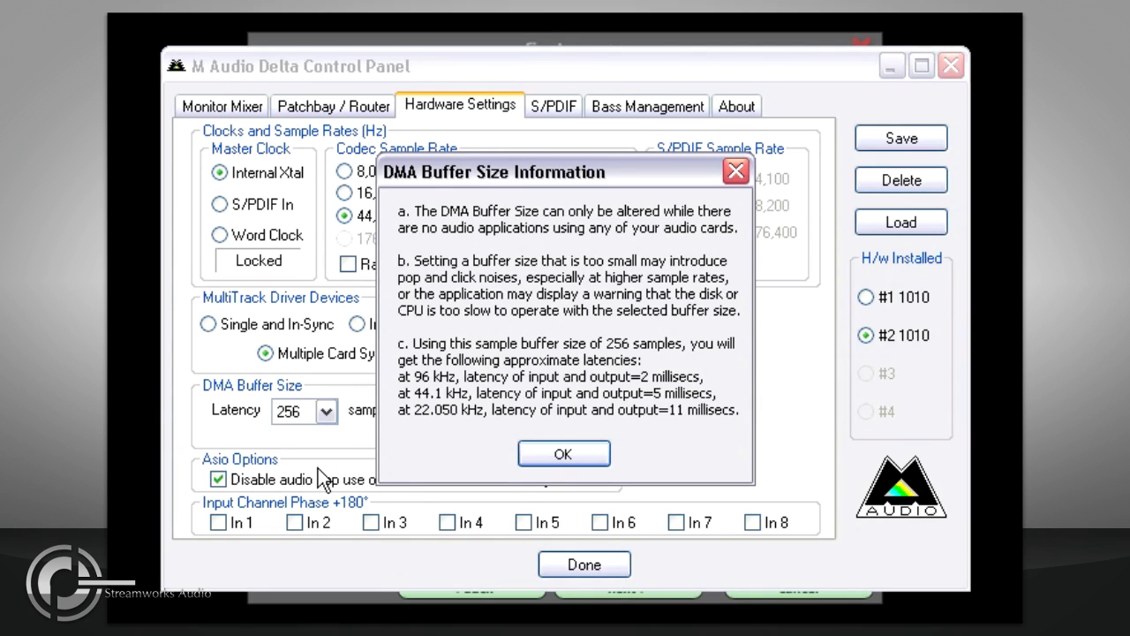
pyautogui.click(537, 457)
pyautogui.click(570, 563)
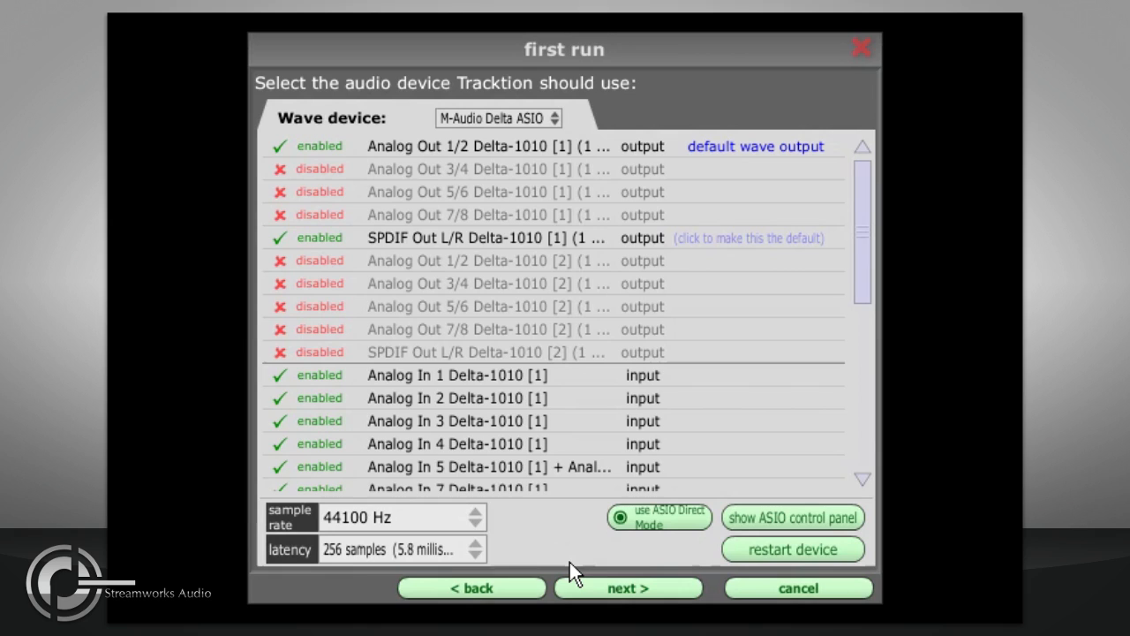
# Step: Restart the audio device so the 256-sample latency takes effect
pyautogui.click(454, 551)
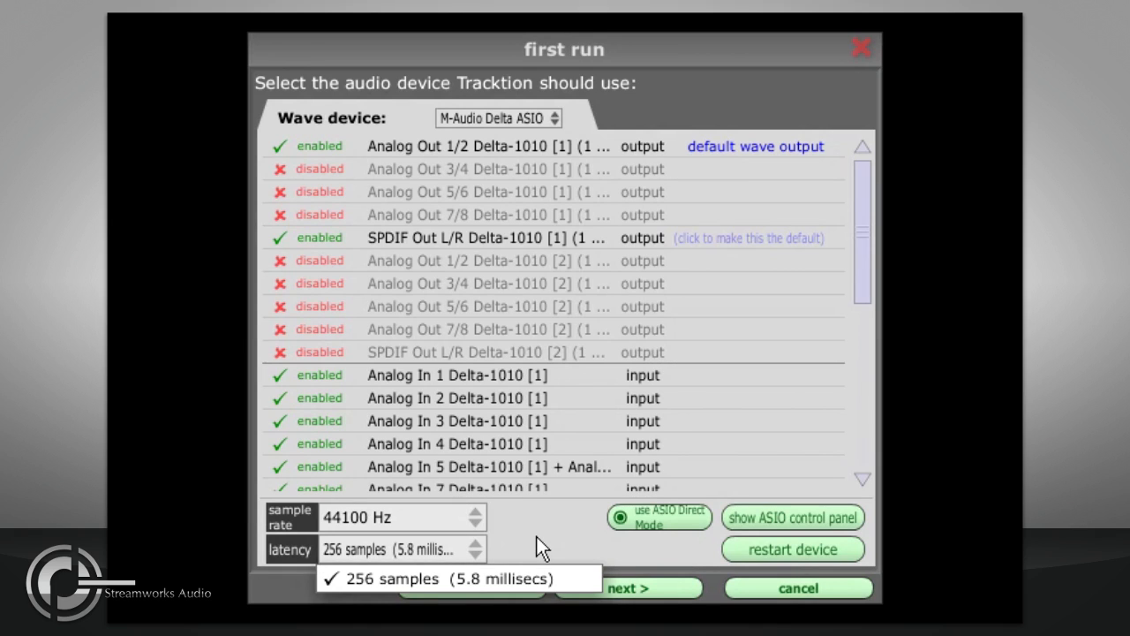
pyautogui.click(537, 547)
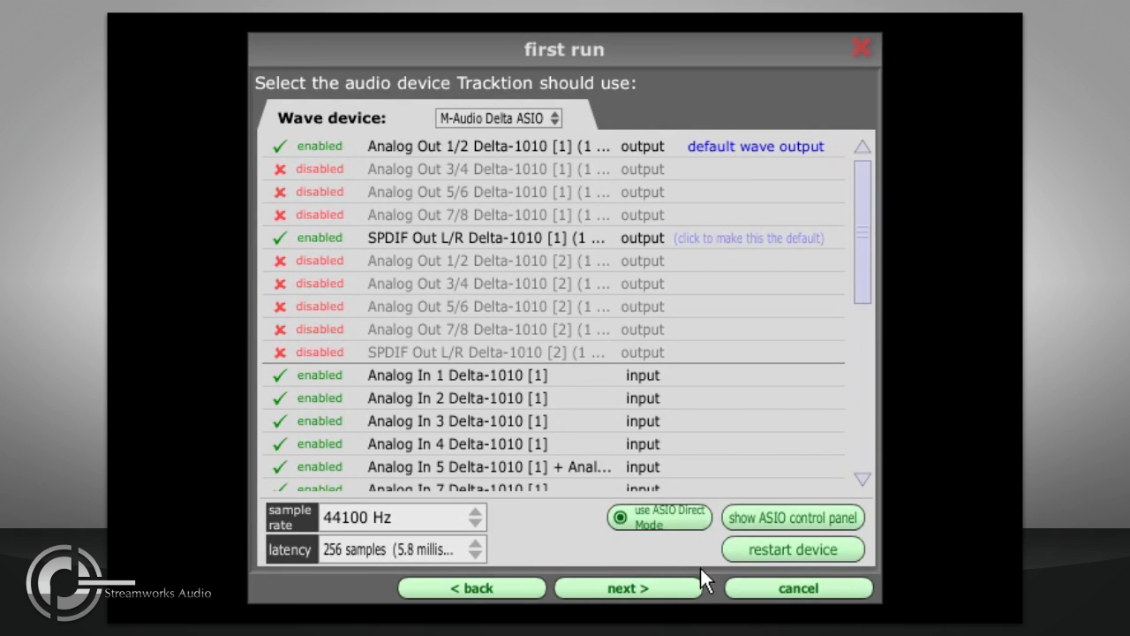
pyautogui.click(748, 552)
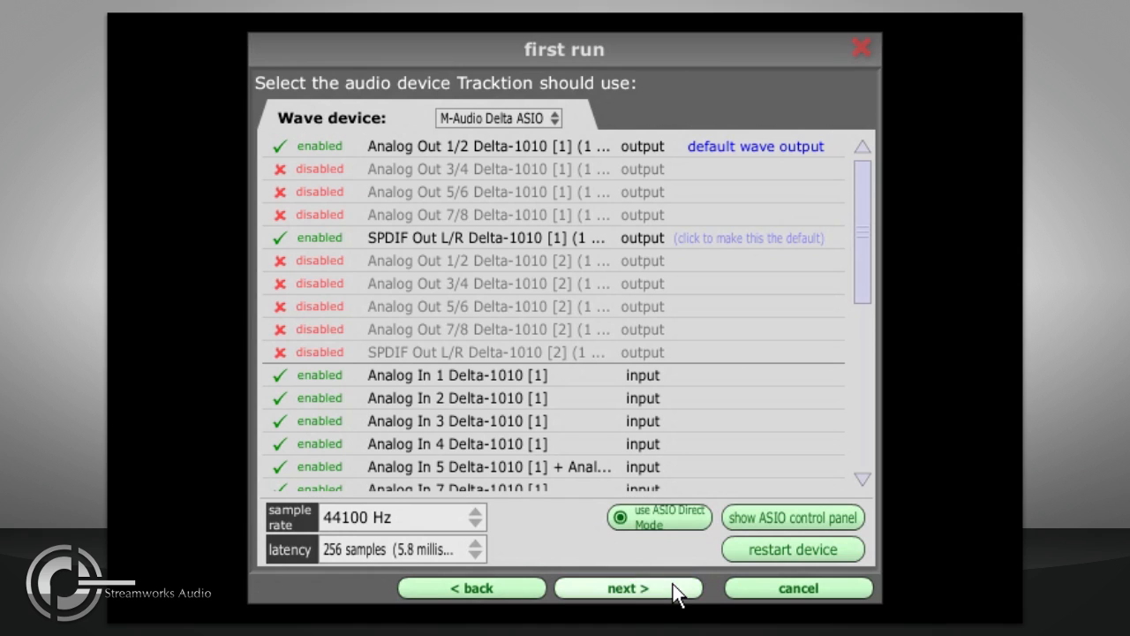
# Step: Advance to MIDI inputs and enable In USB Keystation and Delta 1010 MIDI
pyautogui.click(636, 587)
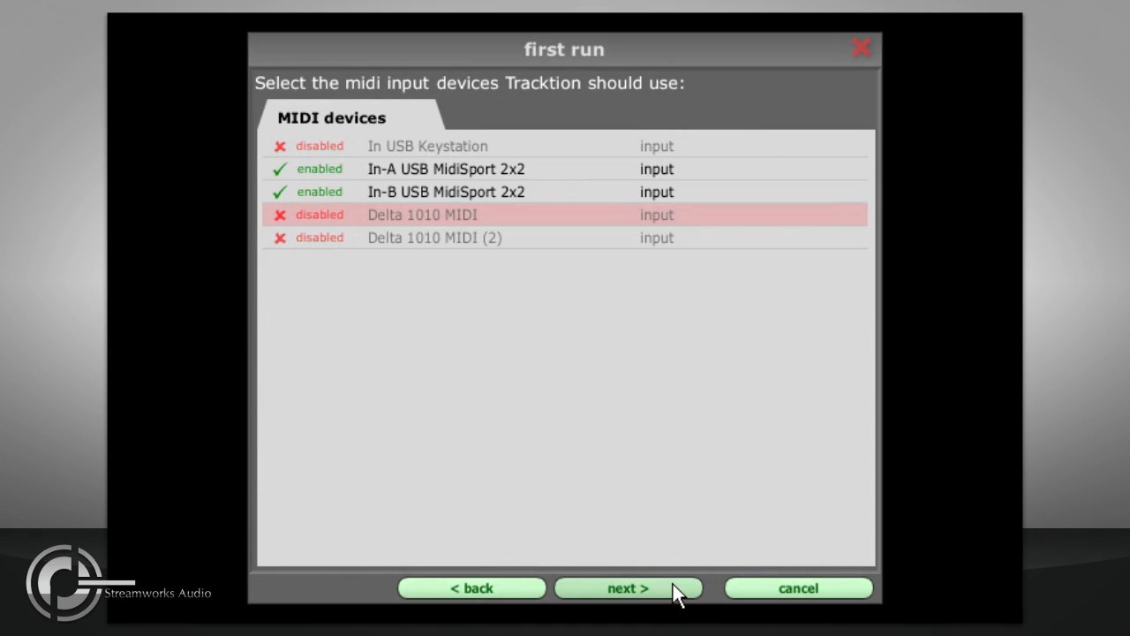
pyautogui.click(322, 152)
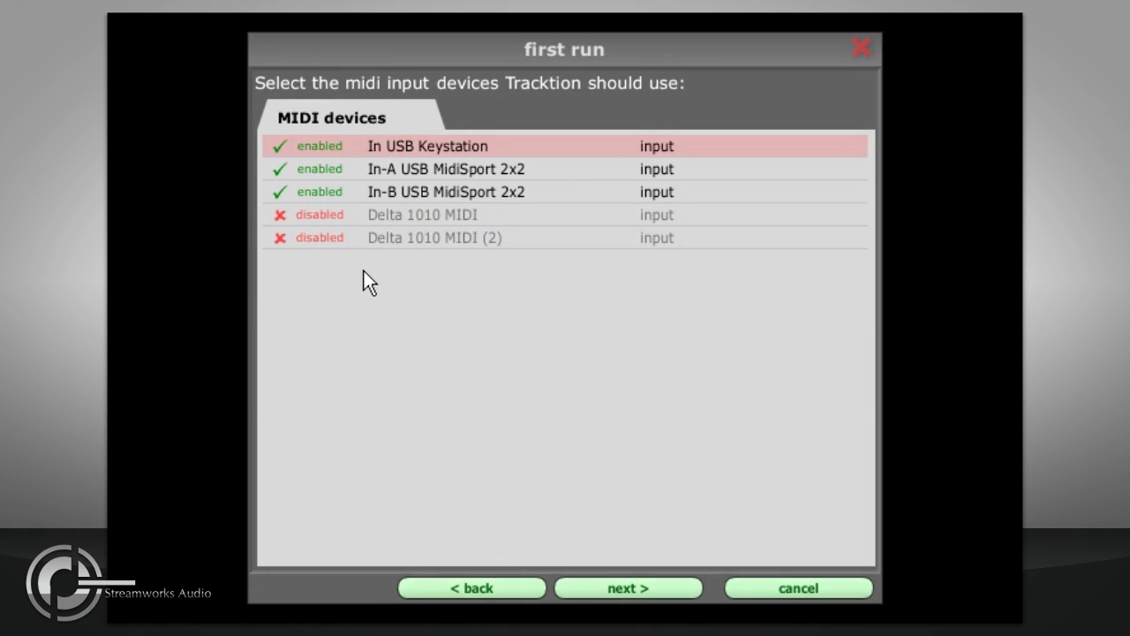
pyautogui.click(325, 216)
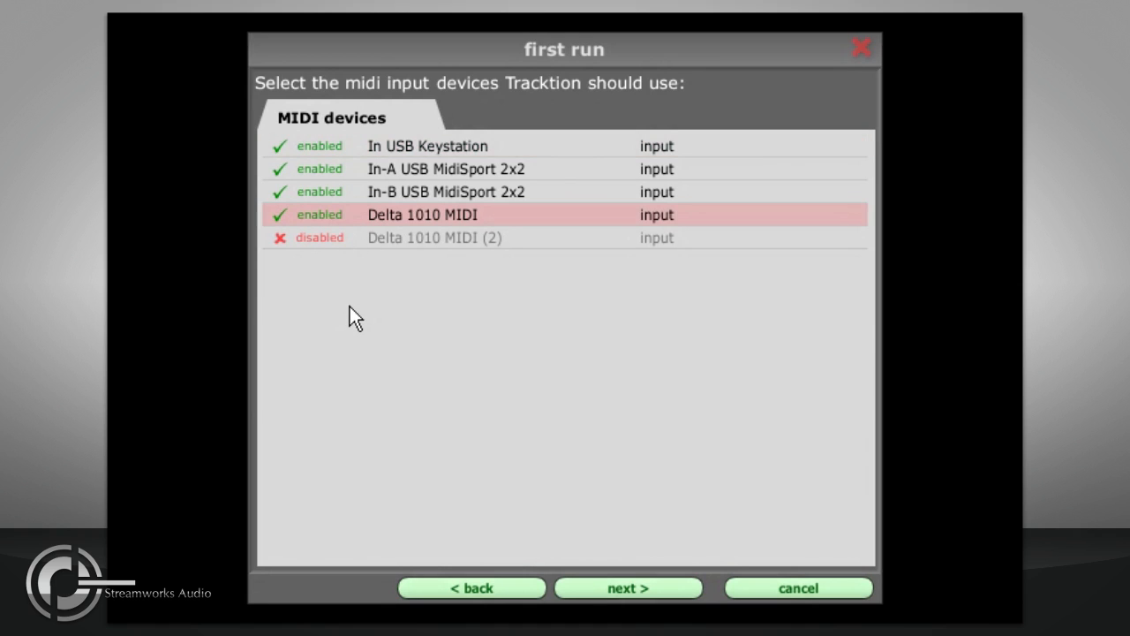
# Step: Advance to MIDI outputs, enable Microsoft GS Wavetable SW Synth and make it the default MIDI output
pyautogui.click(603, 589)
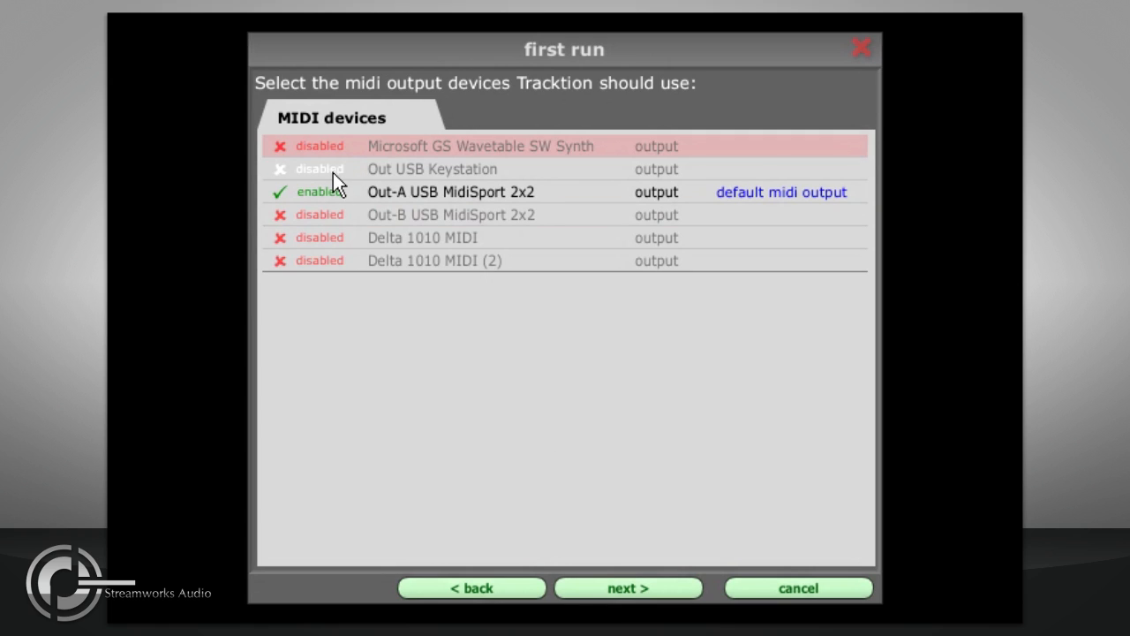
pyautogui.click(313, 145)
pyautogui.click(732, 149)
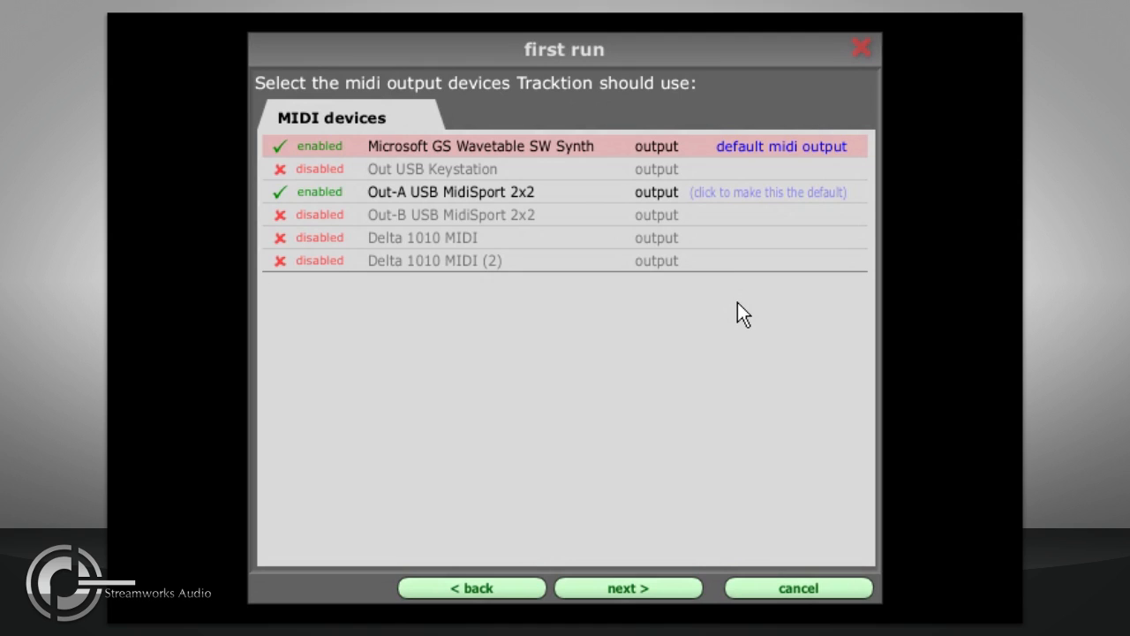
# Step: Skip unlocking to continue in demo mode and finish the first-run setup
pyautogui.click(648, 588)
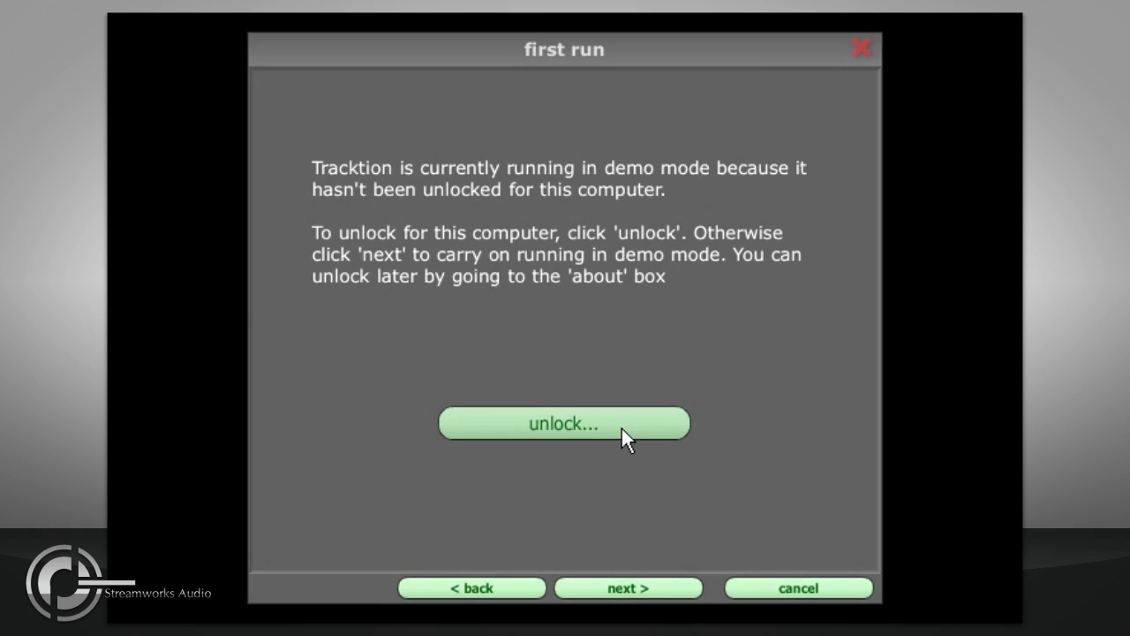
pyautogui.click(641, 587)
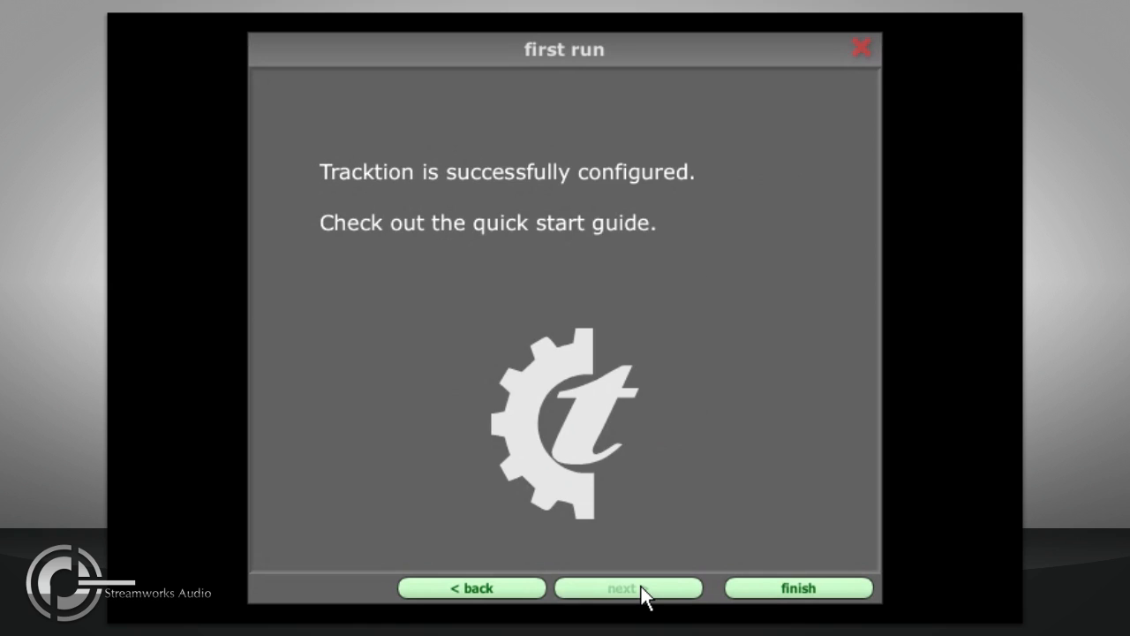
pyautogui.click(777, 591)
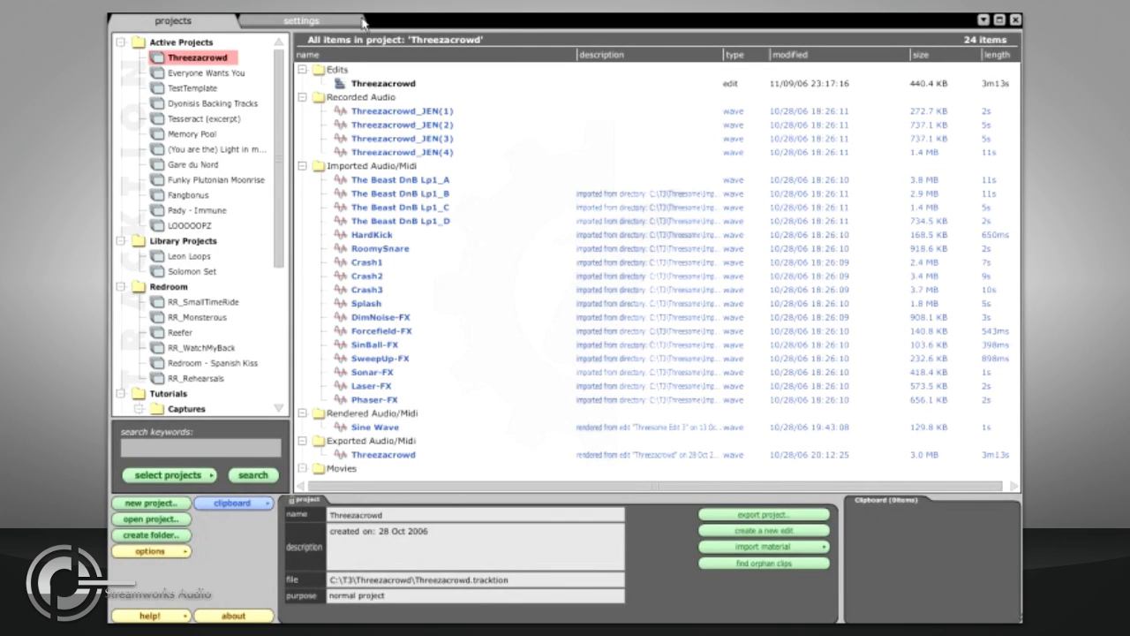
# Step: Open the audio settings and select Analog In 5 Delta-1010 [1] to view its properties
pyautogui.click(315, 22)
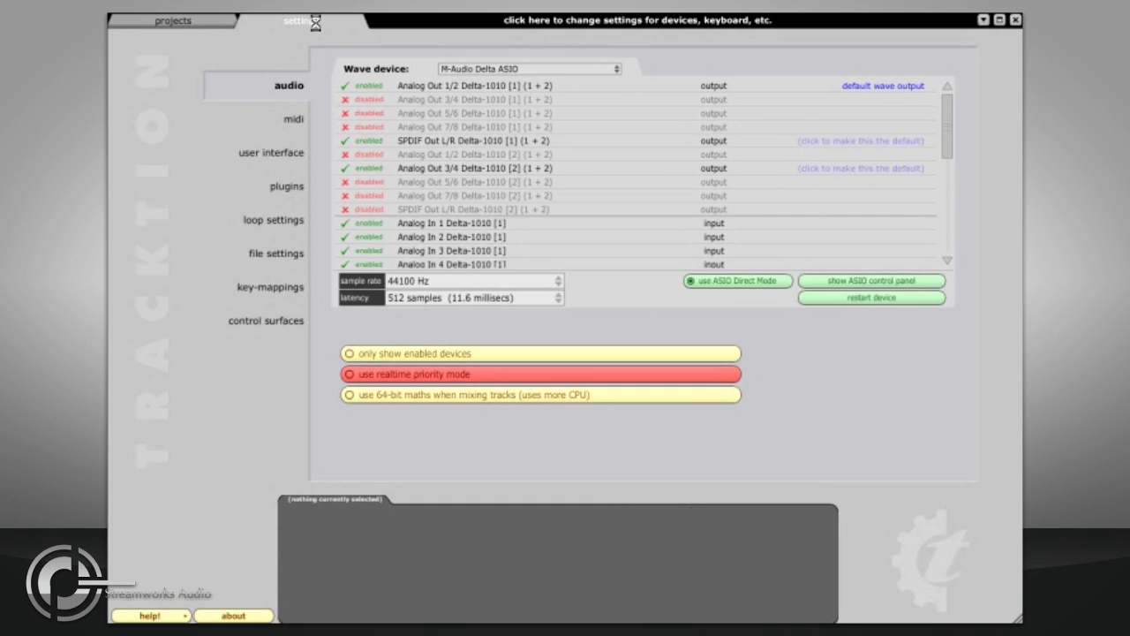
pyautogui.scroll(-3, 423, 101)
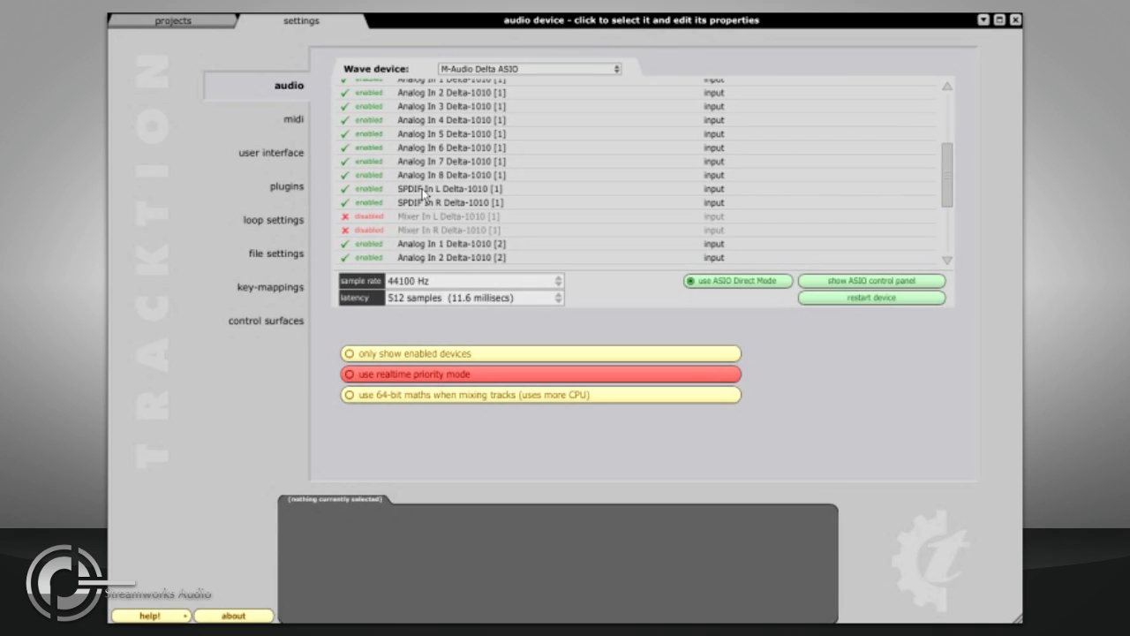
pyautogui.click(409, 136)
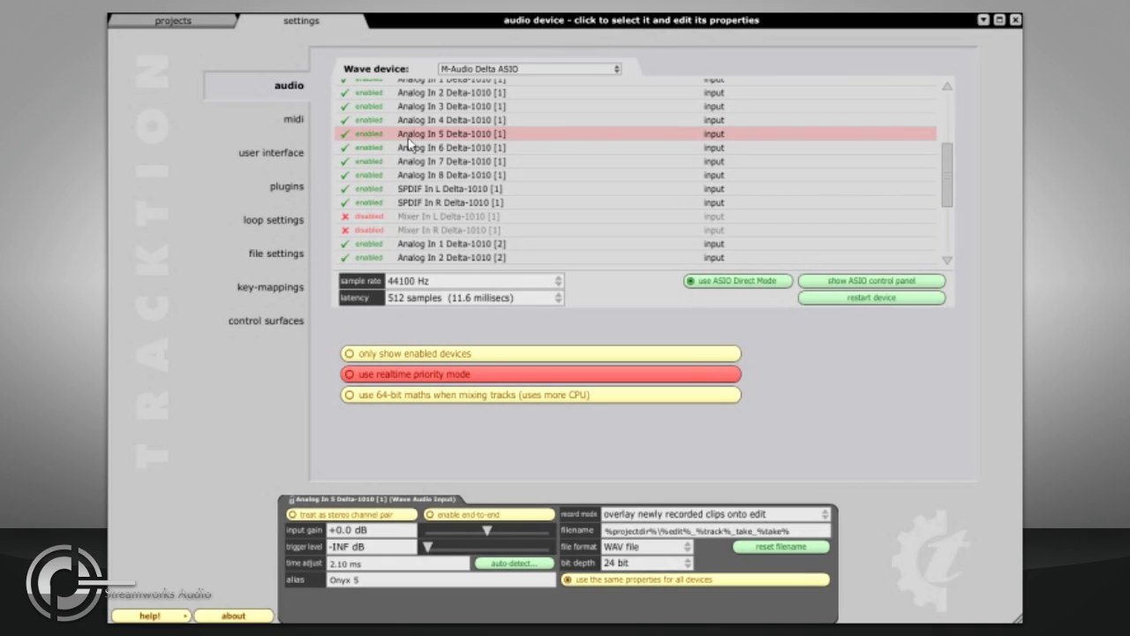
# Step: Treat Analog In 5 Delta-1010 [1] as a stereo channel pair and set its alias to "Onyx 5 + 6"
pyautogui.click(404, 514)
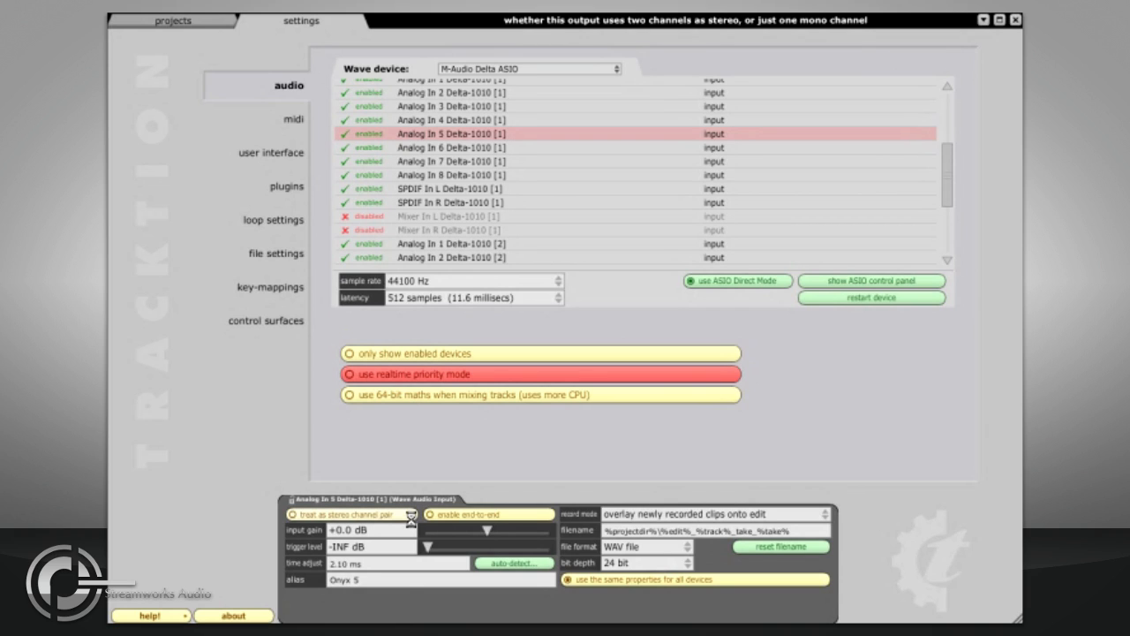
pyautogui.moveTo(393, 579); pyautogui.dragTo(330, 579)
pyautogui.write('Onyx 5 + 6')
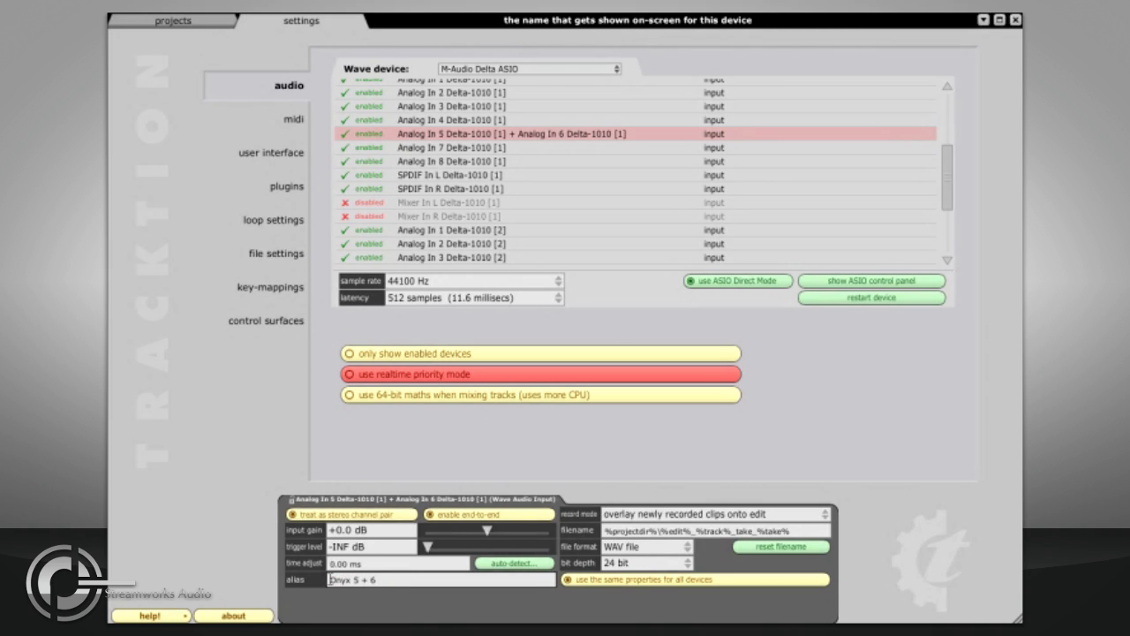
pyautogui.press('Return')
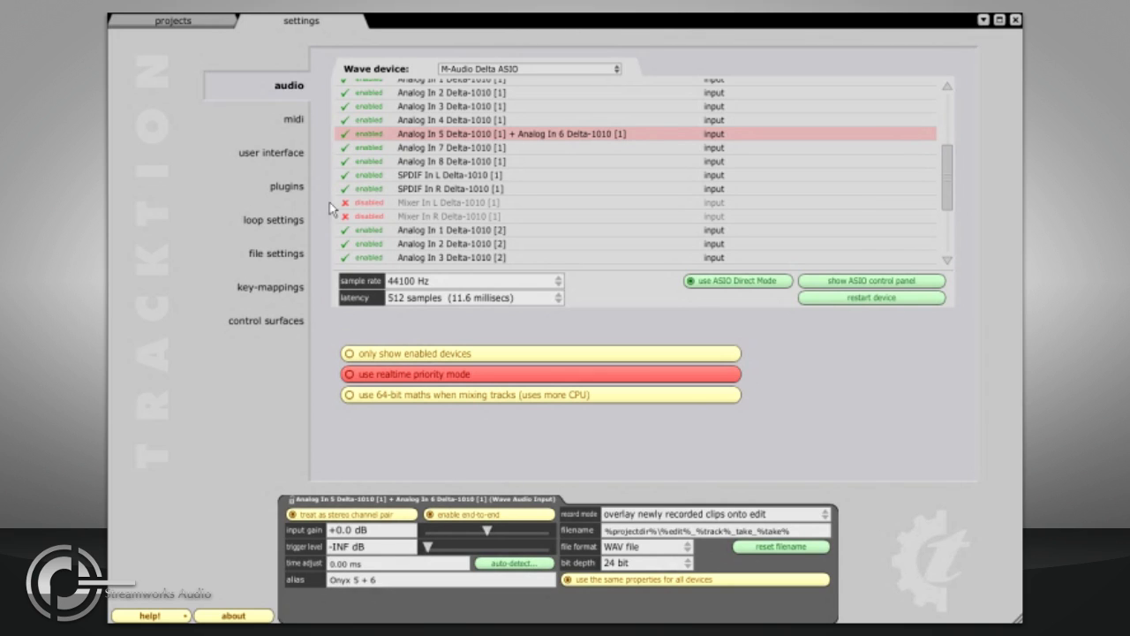
# Step: Open the MIDI settings and select In USB Keystation to view its properties
pyautogui.click(290, 128)
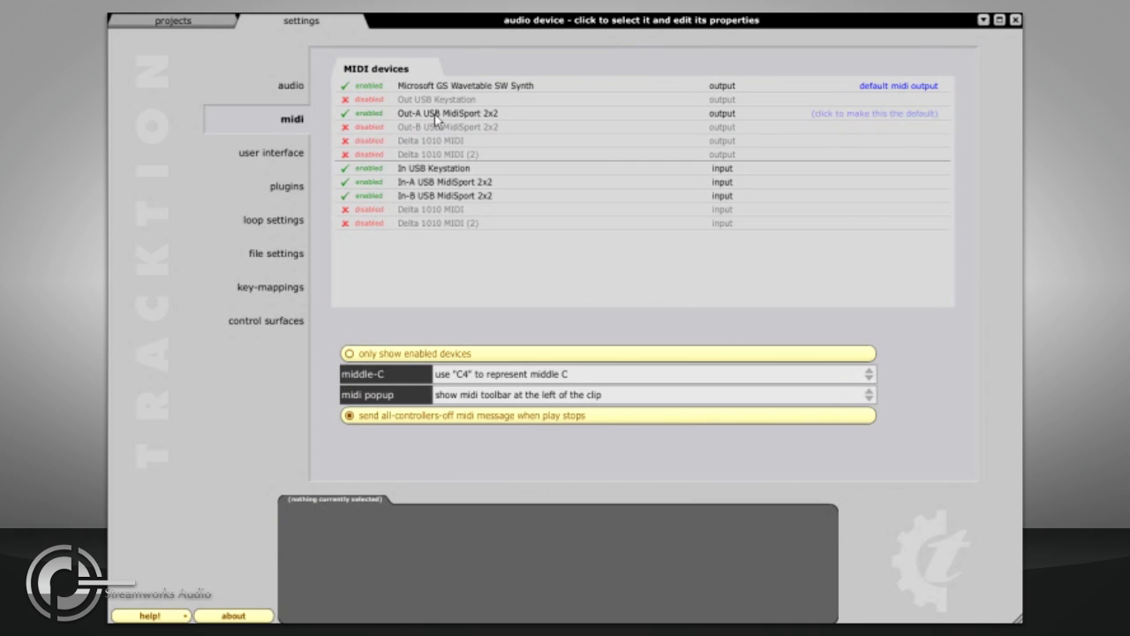
pyautogui.click(434, 169)
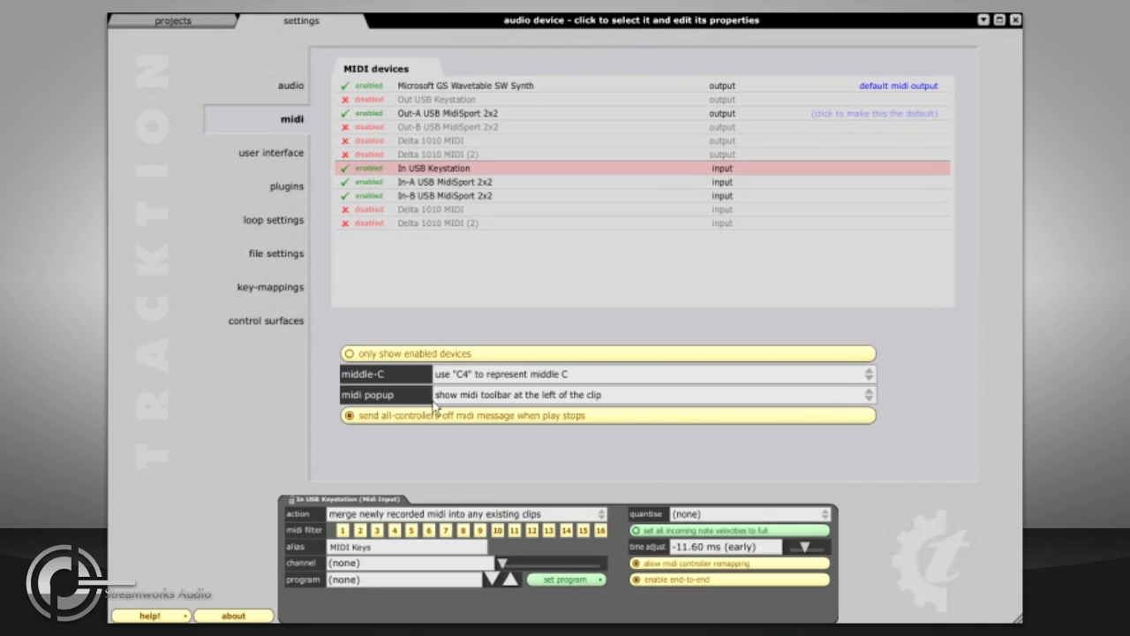
pyautogui.click(385, 547)
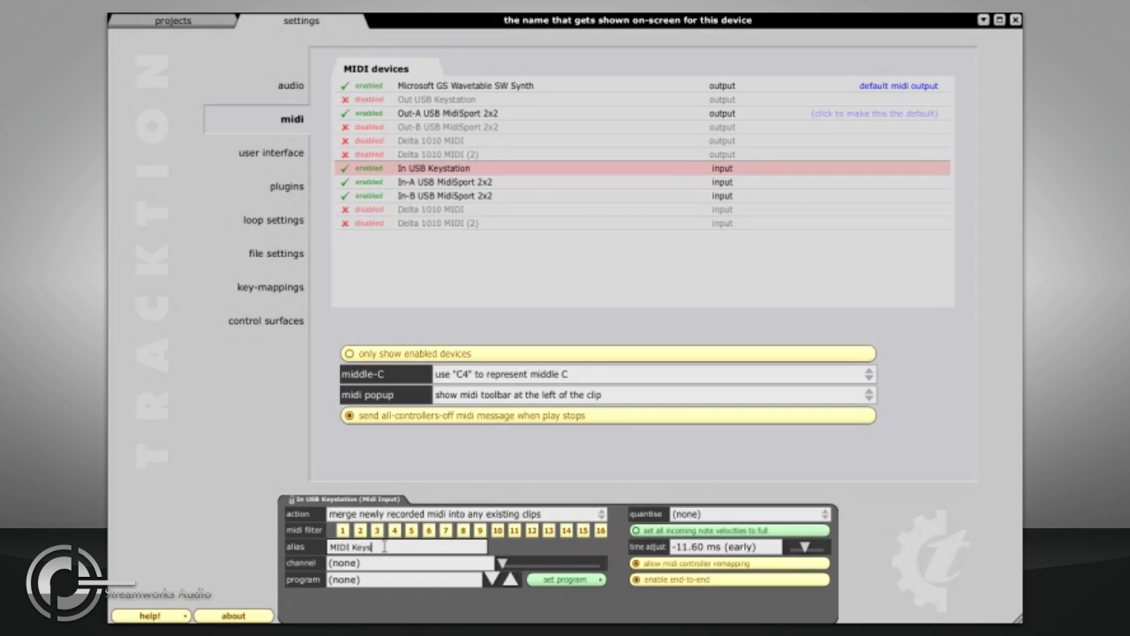
# Step: Browse the projects and preview the SweepUp-FX clip in the IIRs - Threezacrowd project
pyautogui.click(173, 19)
pyautogui.click(176, 42)
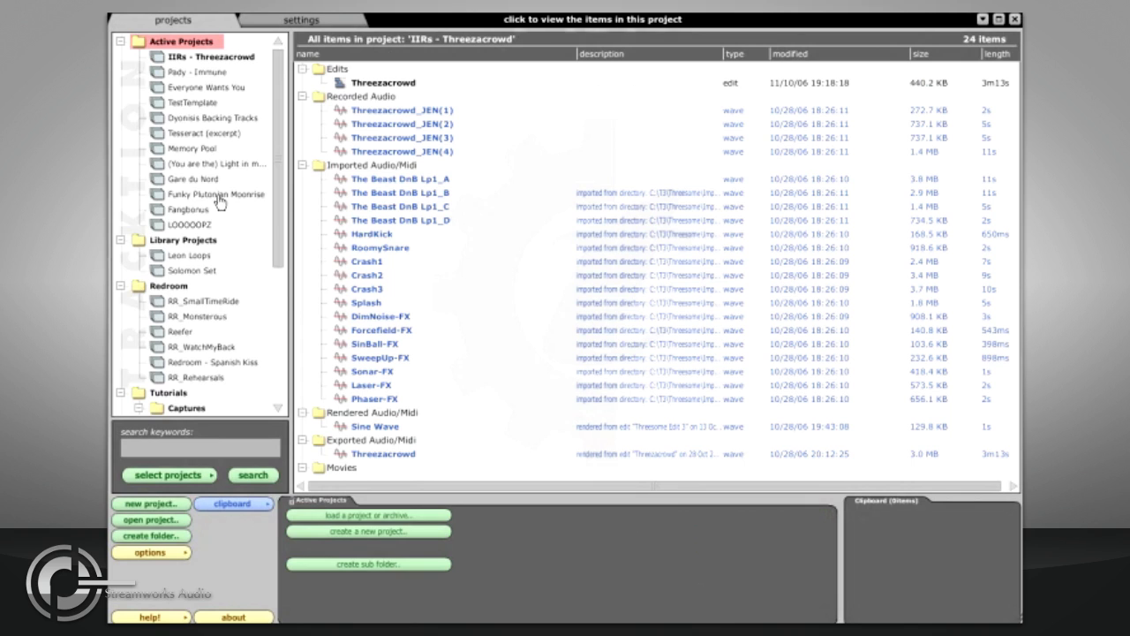
pyautogui.click(199, 241)
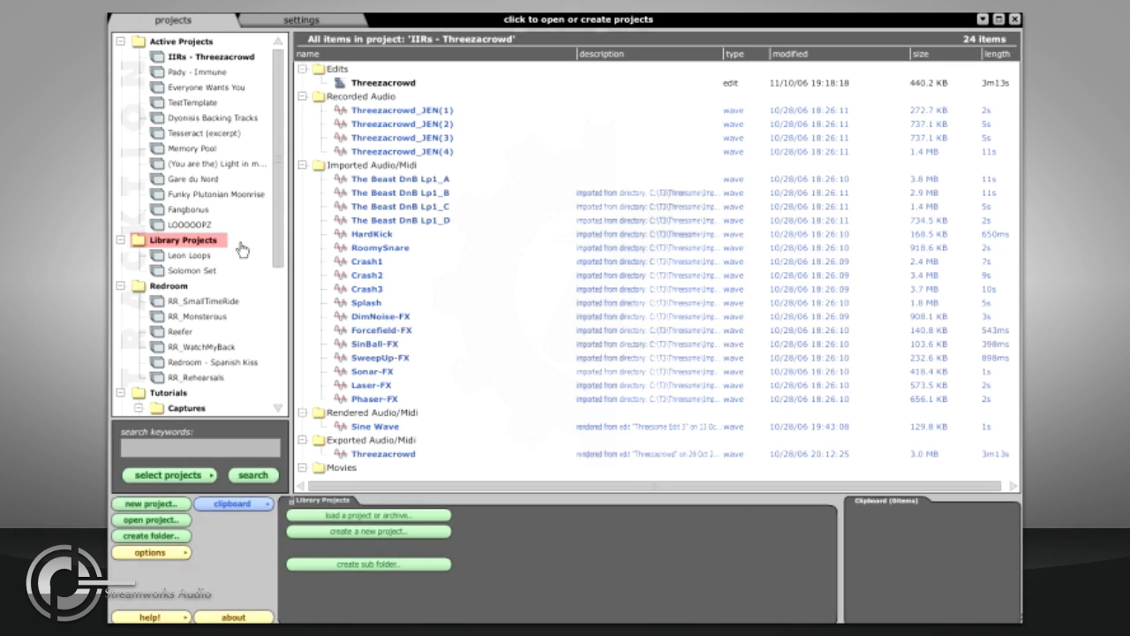
pyautogui.click(181, 60)
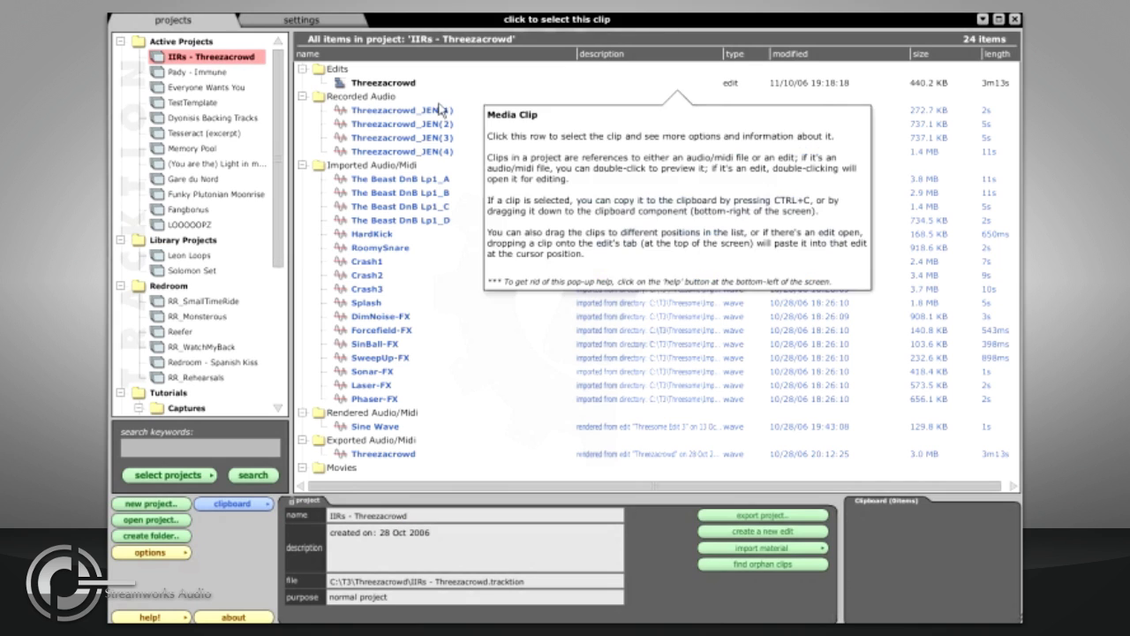
pyautogui.click(381, 98)
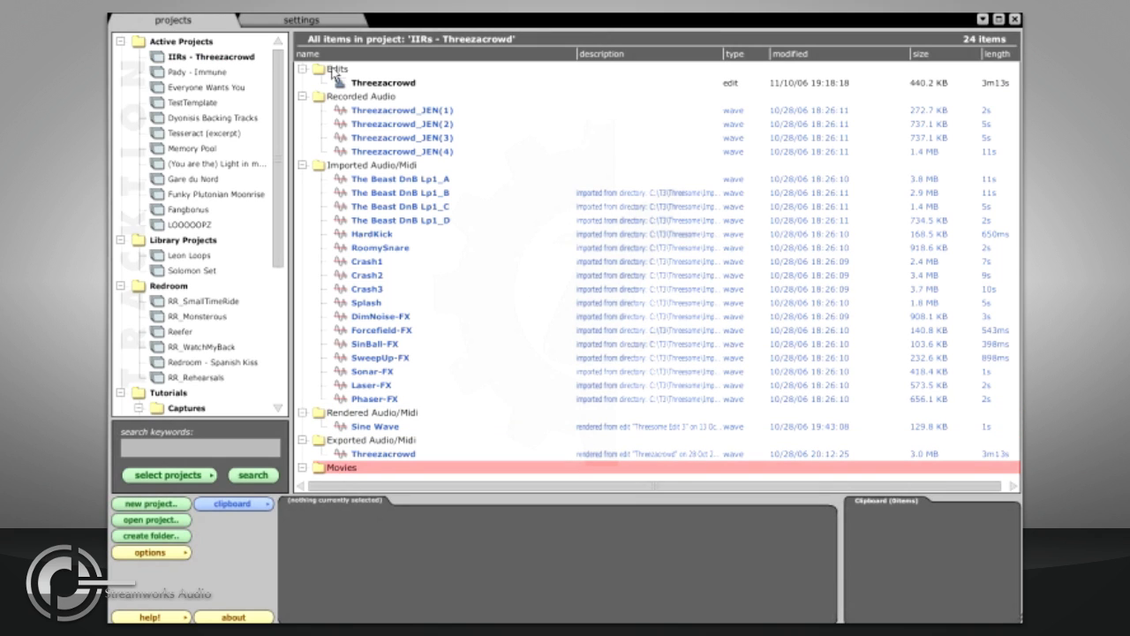
pyautogui.moveTo(458, 85)
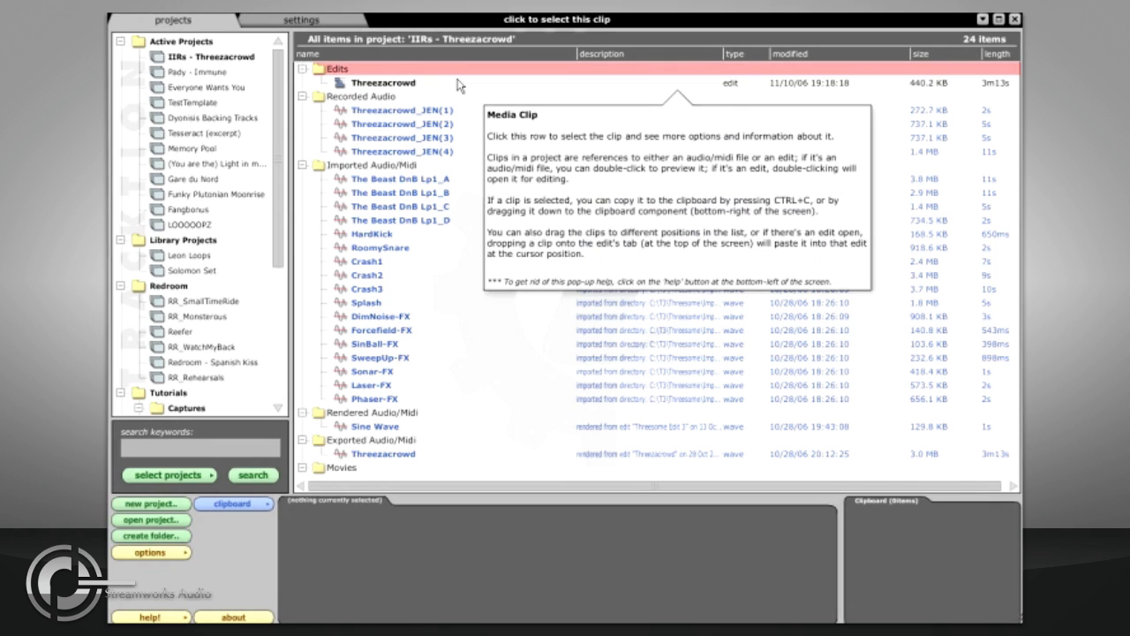
pyautogui.moveTo(202, 176)
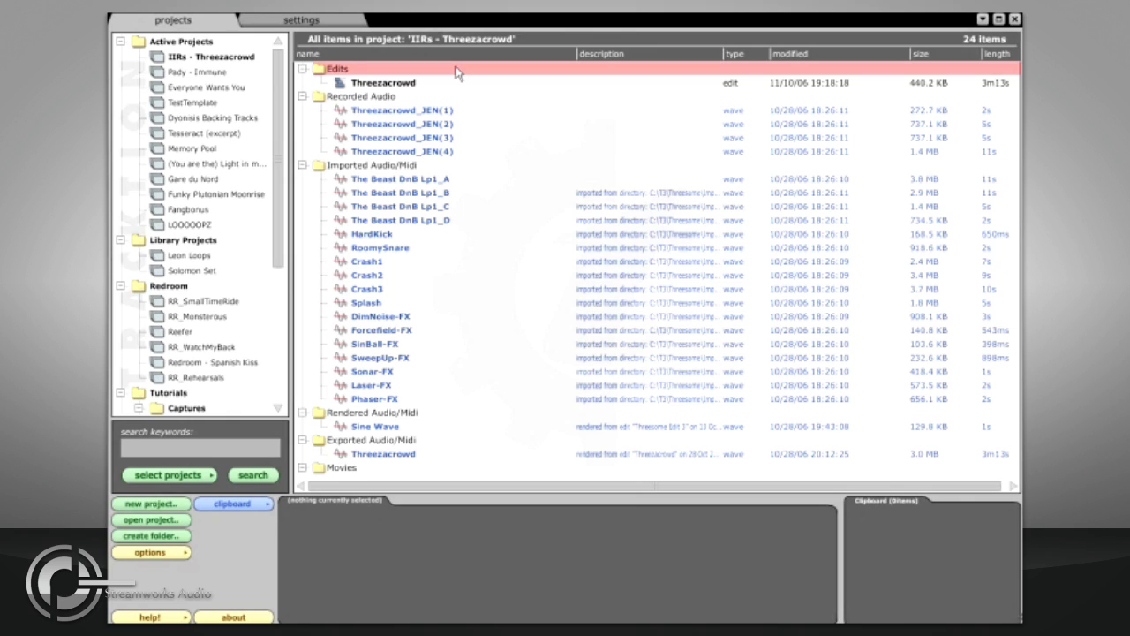
pyautogui.moveTo(391, 371)
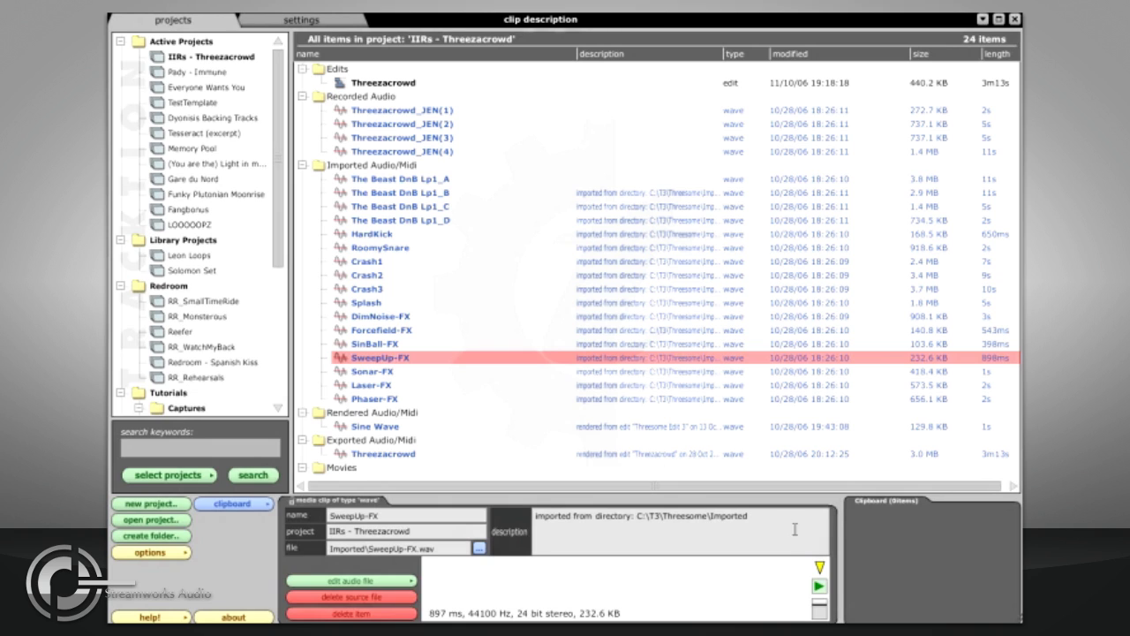
pyautogui.click(820, 587)
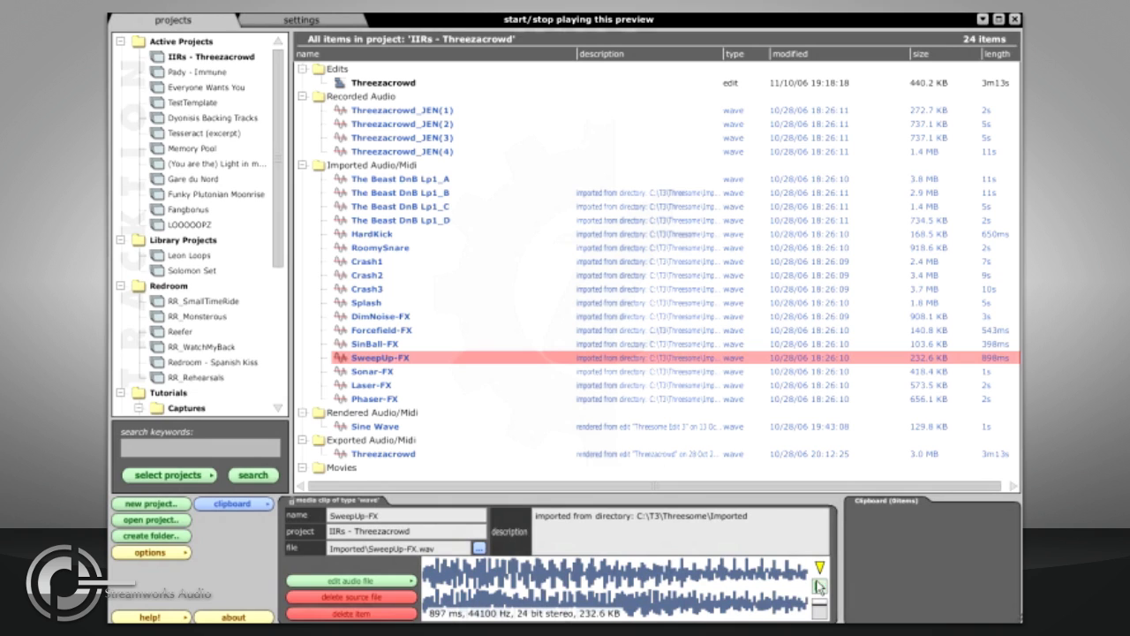
# Step: Open the Threezacrowd edit, play it, and enable the longer delay before popup help appears
pyautogui.click(395, 83)
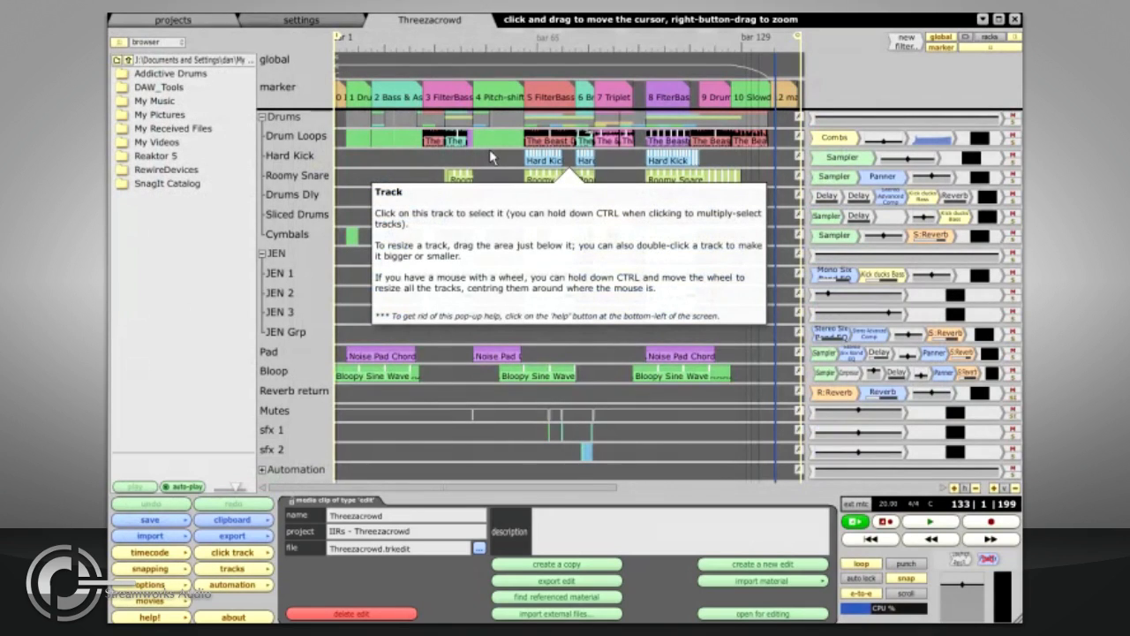
pyautogui.click(930, 521)
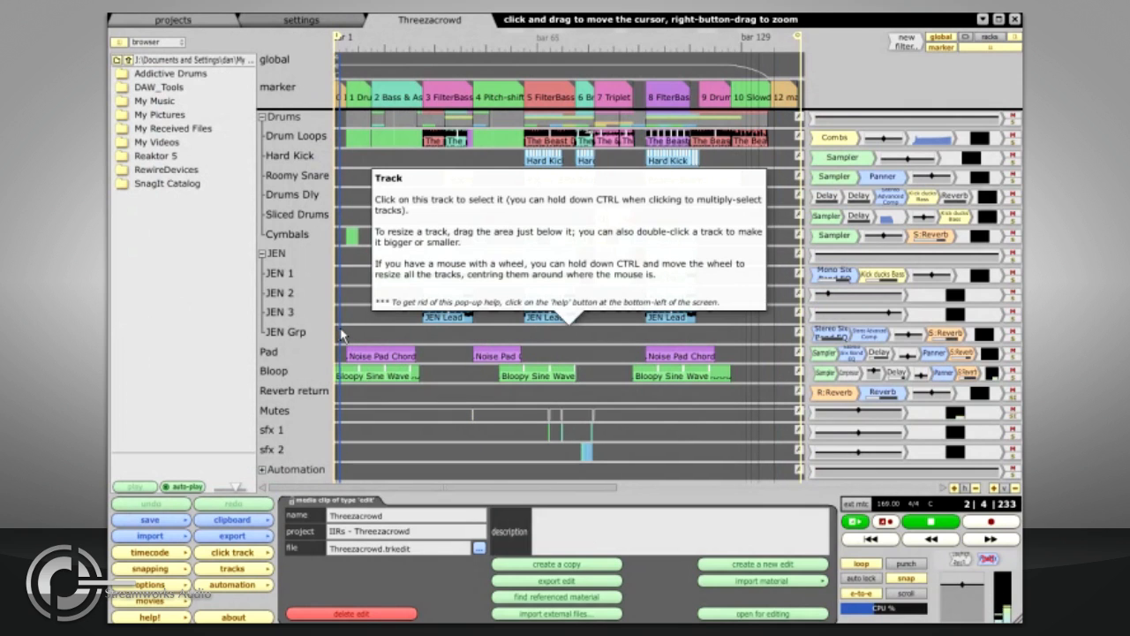
pyautogui.moveTo(362, 336); pyautogui.dragTo(440, 345)
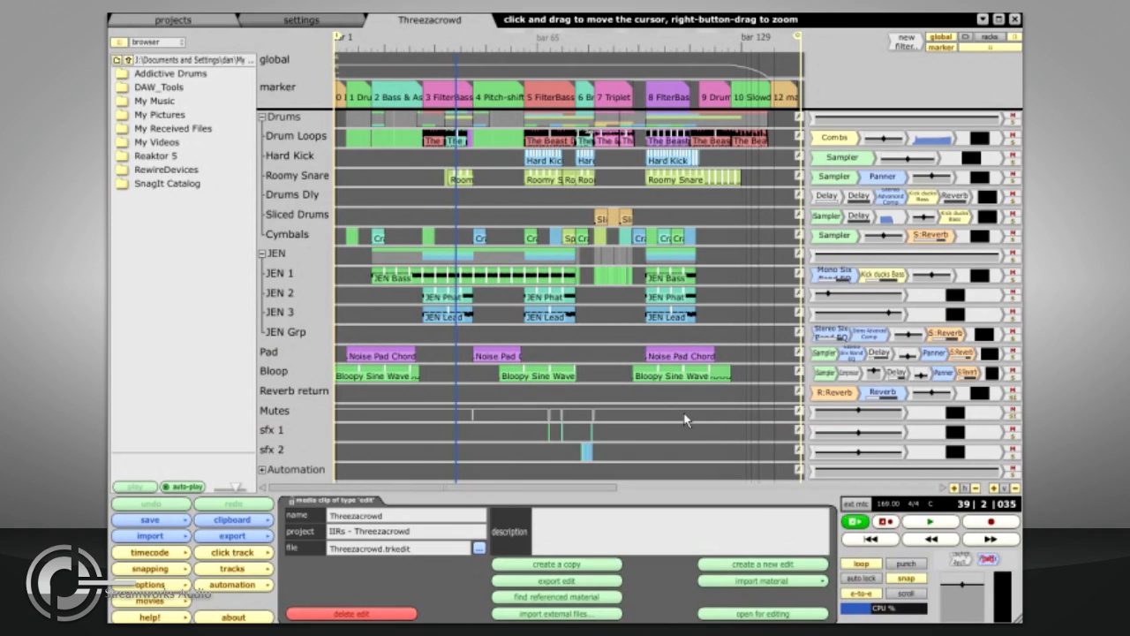
pyautogui.click(173, 618)
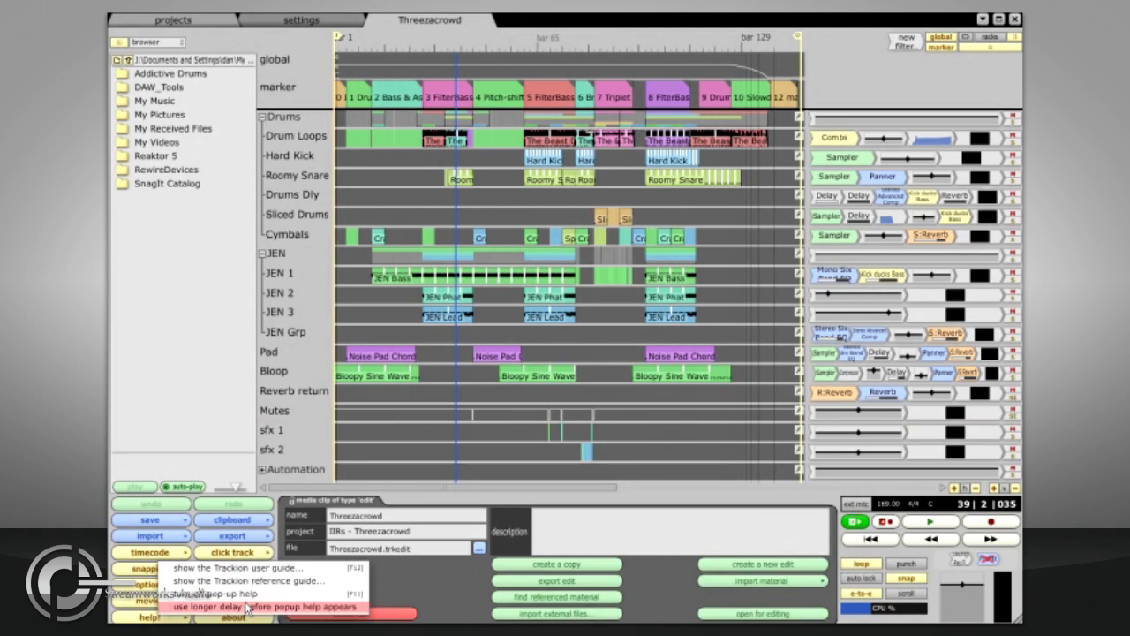
pyautogui.click(328, 612)
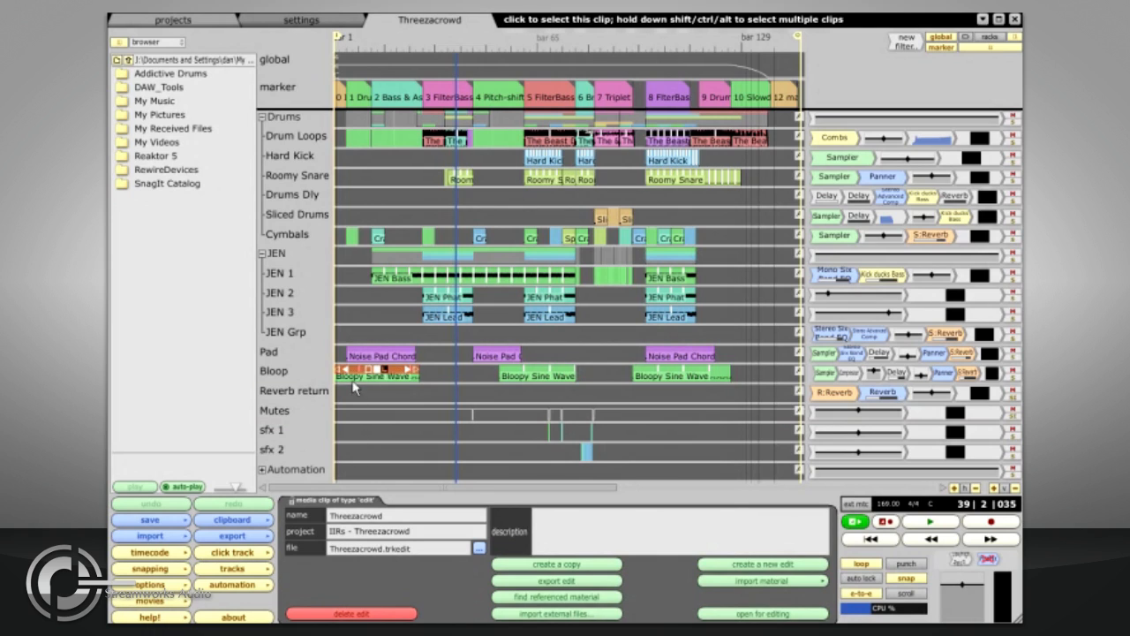
# Step: Move the Reverb return track above the Bloop track
pyautogui.moveTo(354, 387)
pyautogui.moveTo(316, 389); pyautogui.dragTo(304, 365)
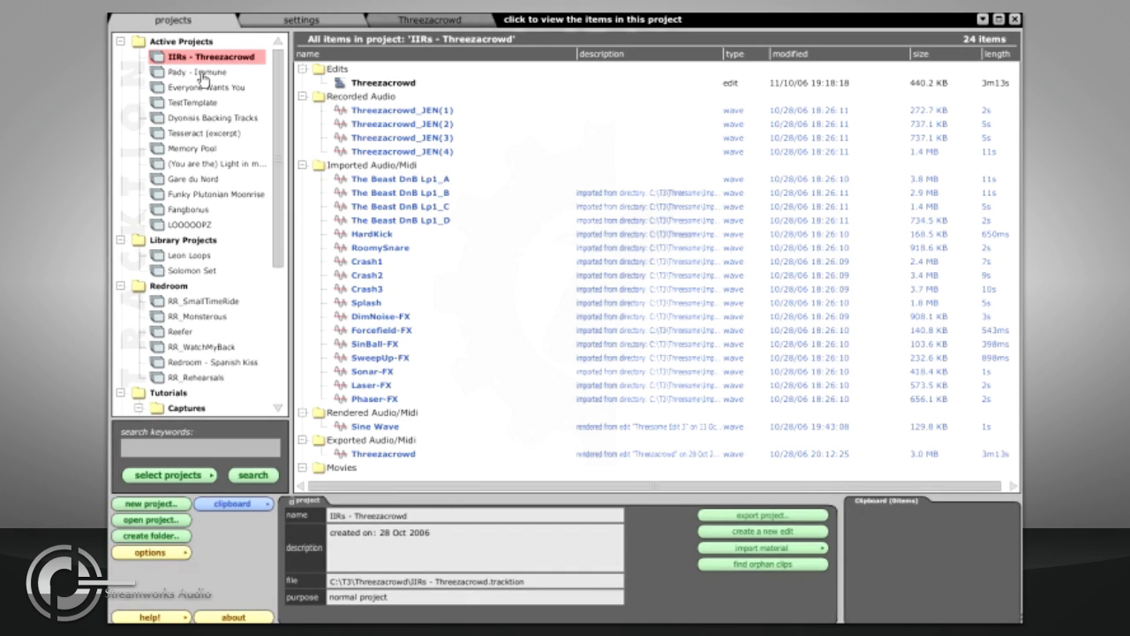
pyautogui.click(202, 74)
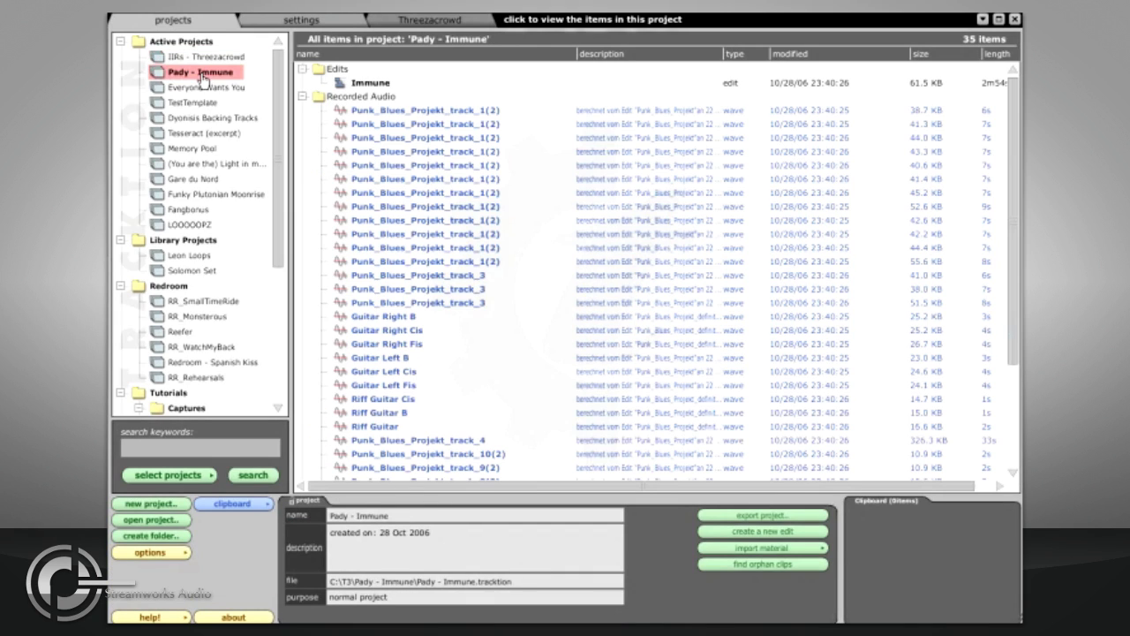
pyautogui.doubleClick(337, 84)
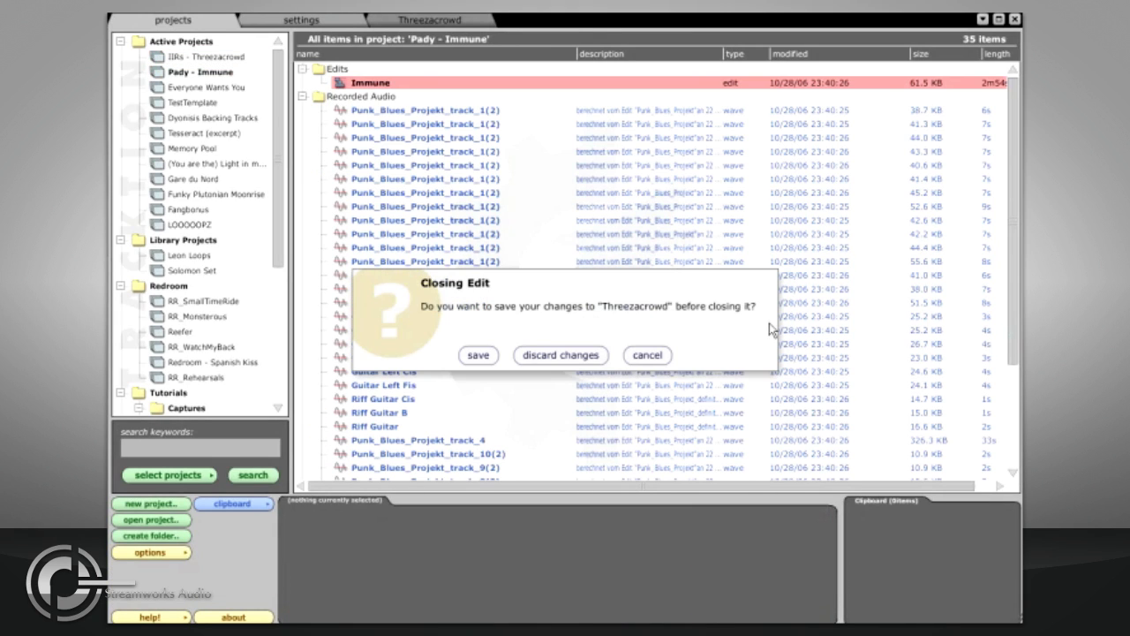
pyautogui.click(646, 356)
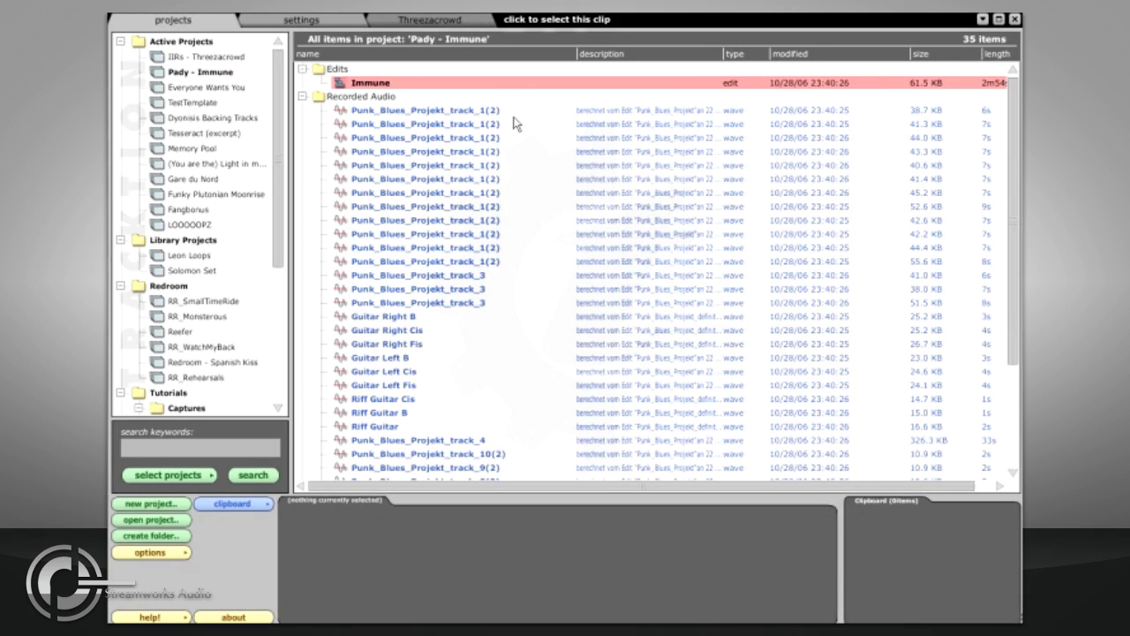
pyautogui.click(449, 24)
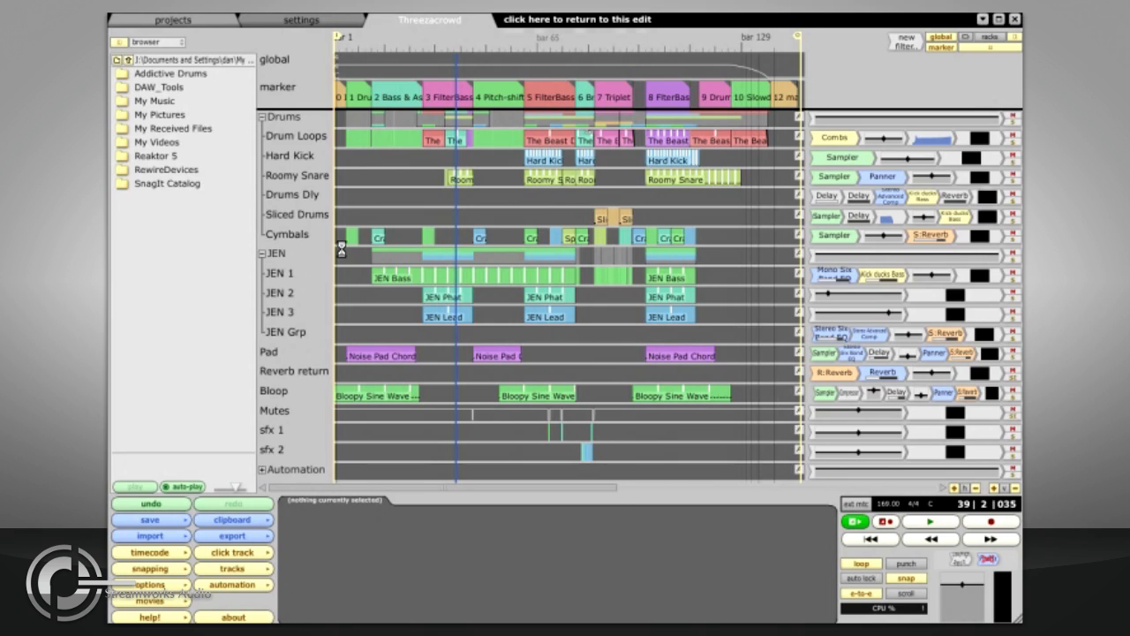
# Step: Copy the Bloop track, then open the Immune edit of Pady - Immune, discarding changes to Threezacrowd
pyautogui.click(298, 399)
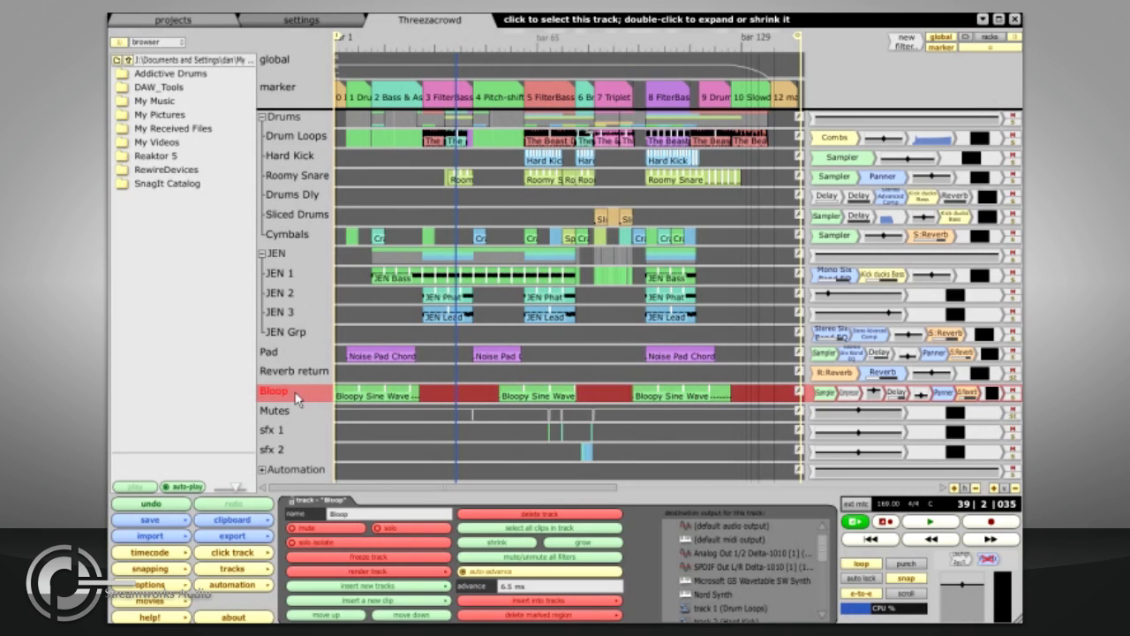
pyautogui.hotkey('ctrl', 'c')
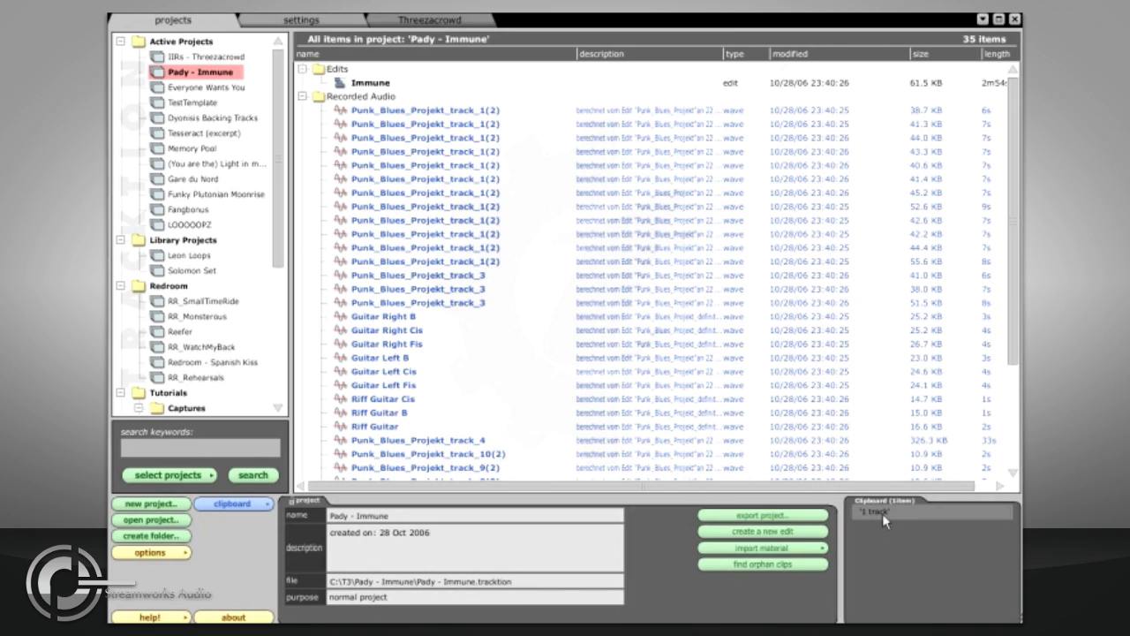
pyautogui.click(357, 87)
pyautogui.doubleClick(358, 86)
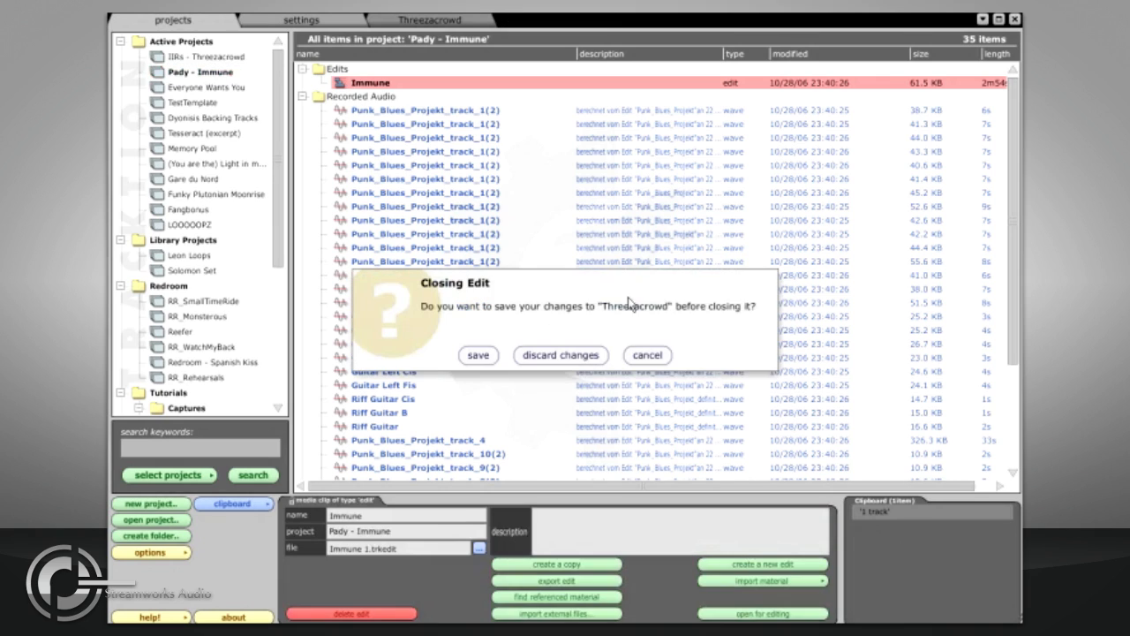
pyautogui.click(576, 355)
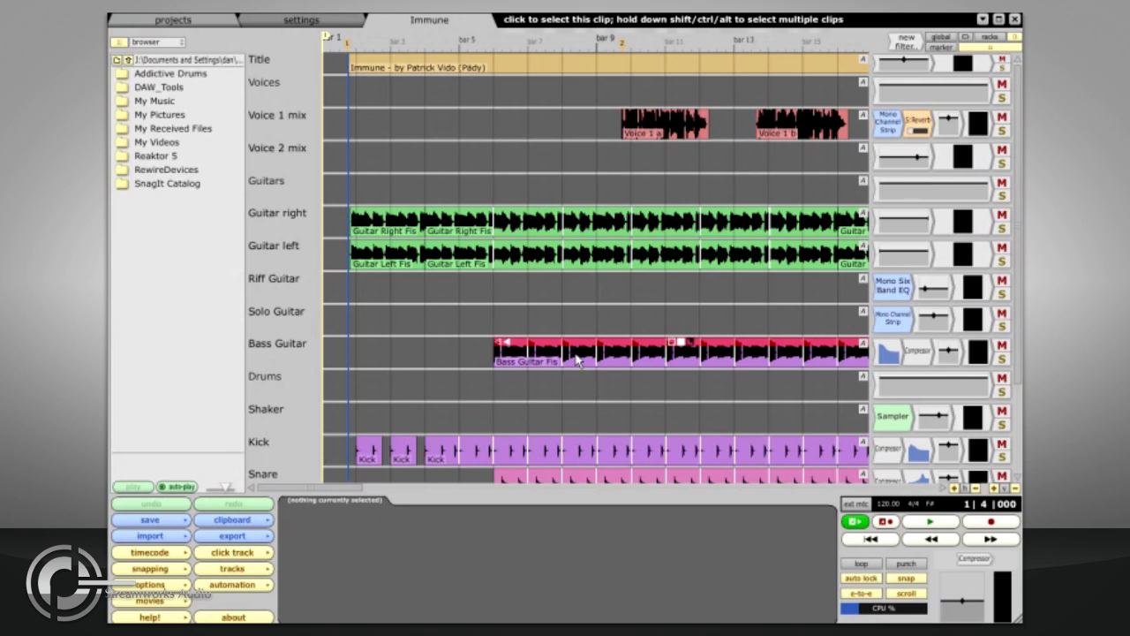
# Step: Paste the Bloop track below Bass Guitar in the Immune edit and switch the side browser to the clipboard
pyautogui.click(319, 343)
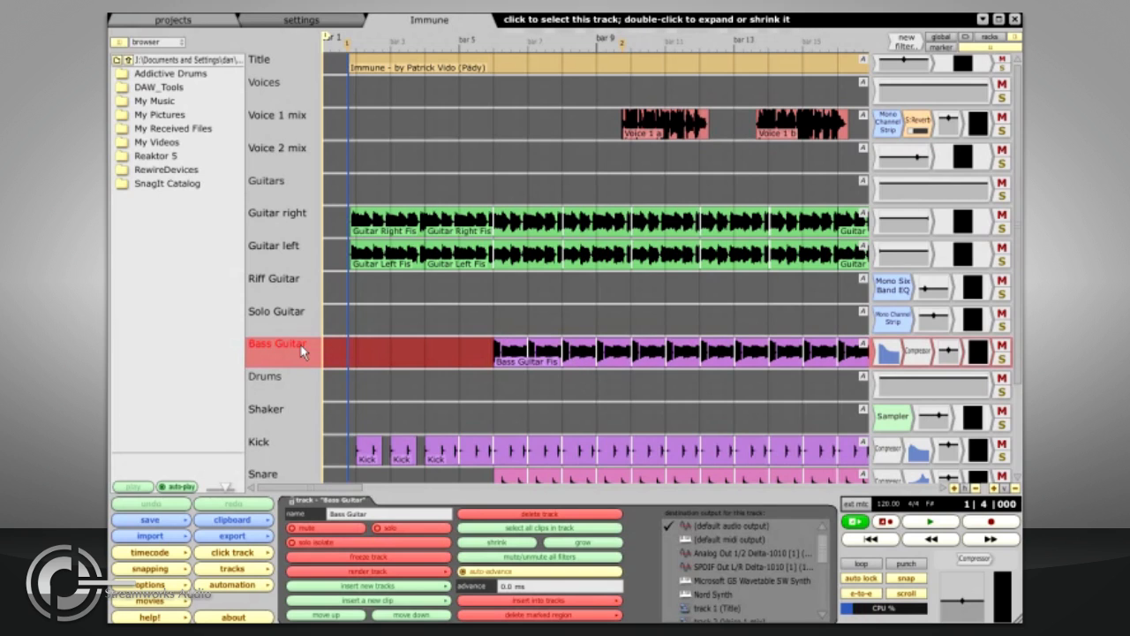
pyautogui.hotkey('ctrl', 'v')
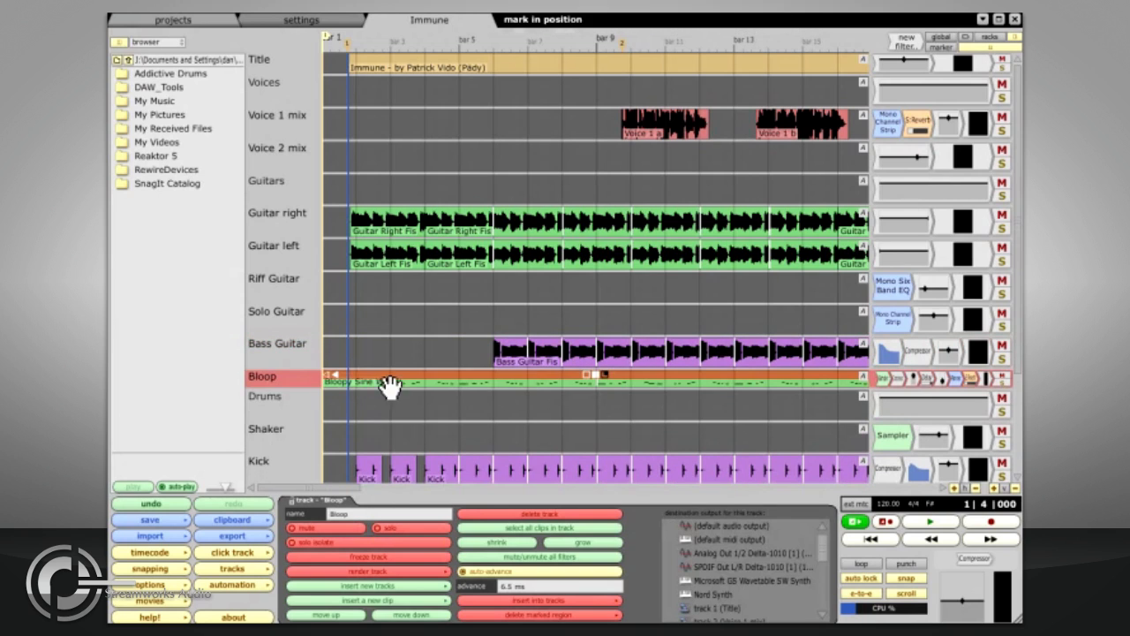
pyautogui.press('Down')
pyautogui.press('Down')
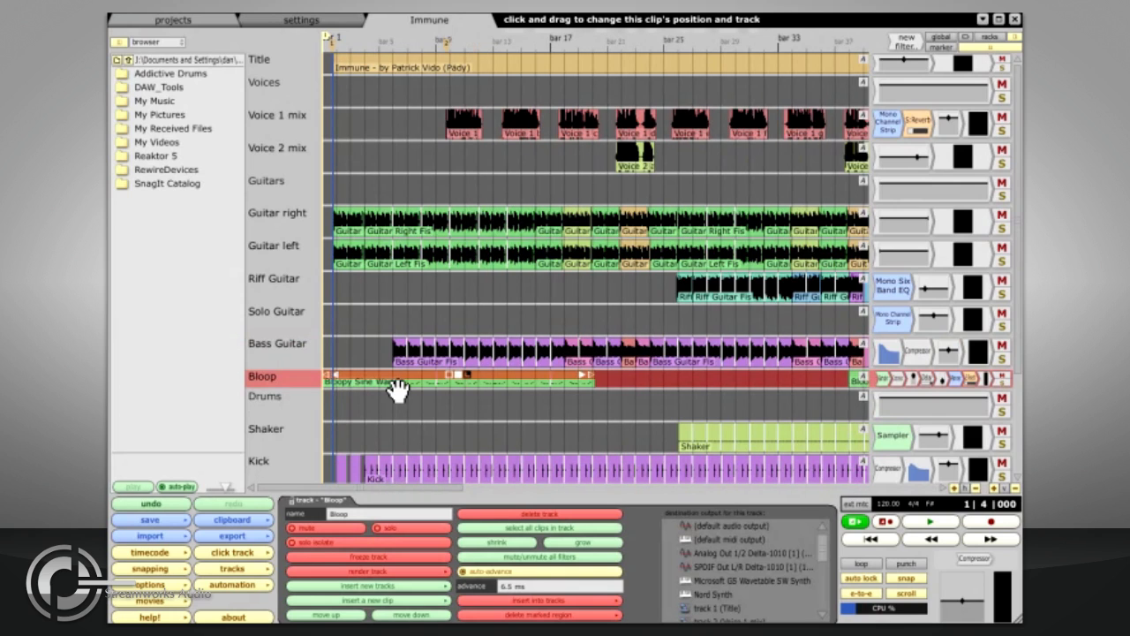
pyautogui.click(159, 43)
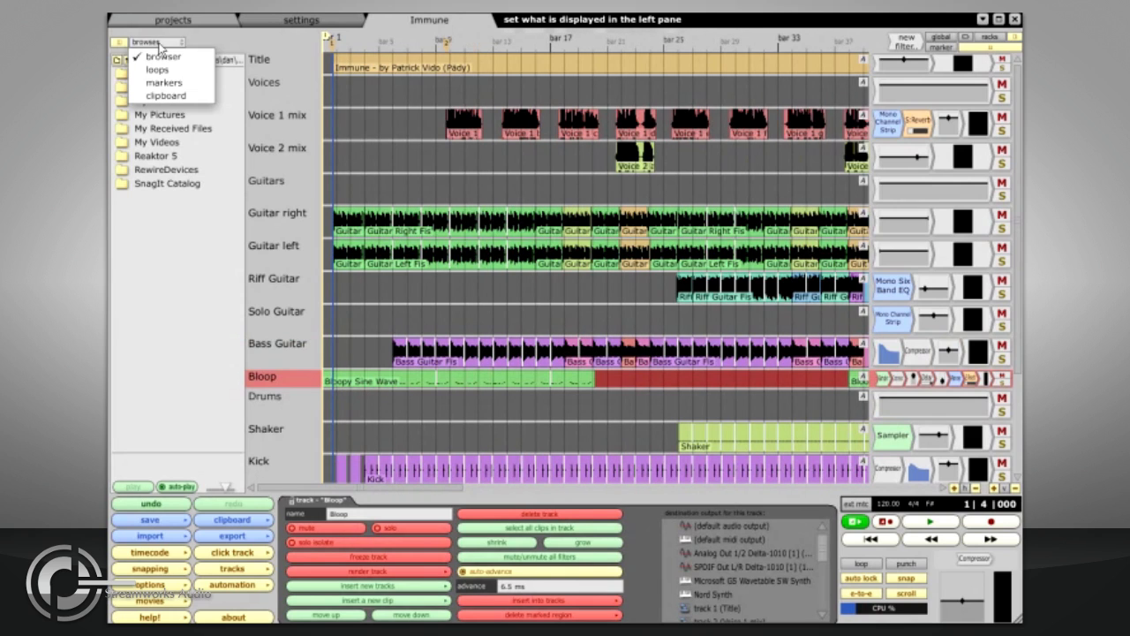
pyautogui.click(172, 96)
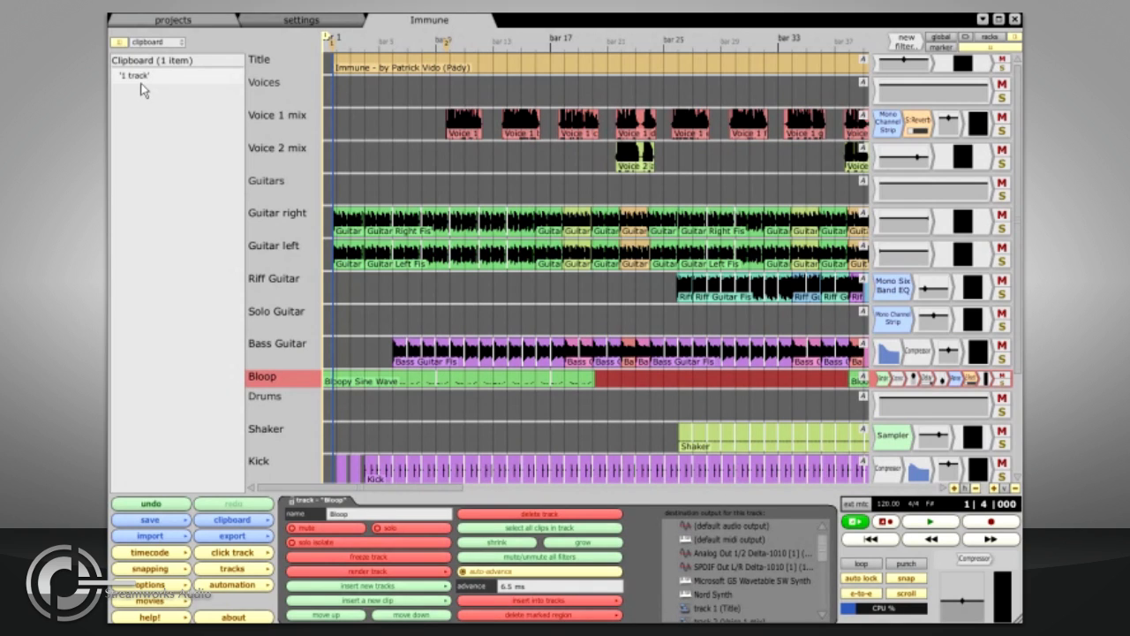
# Step: Create a new project named My New Song in C:\T3 with no template
pyautogui.click(158, 23)
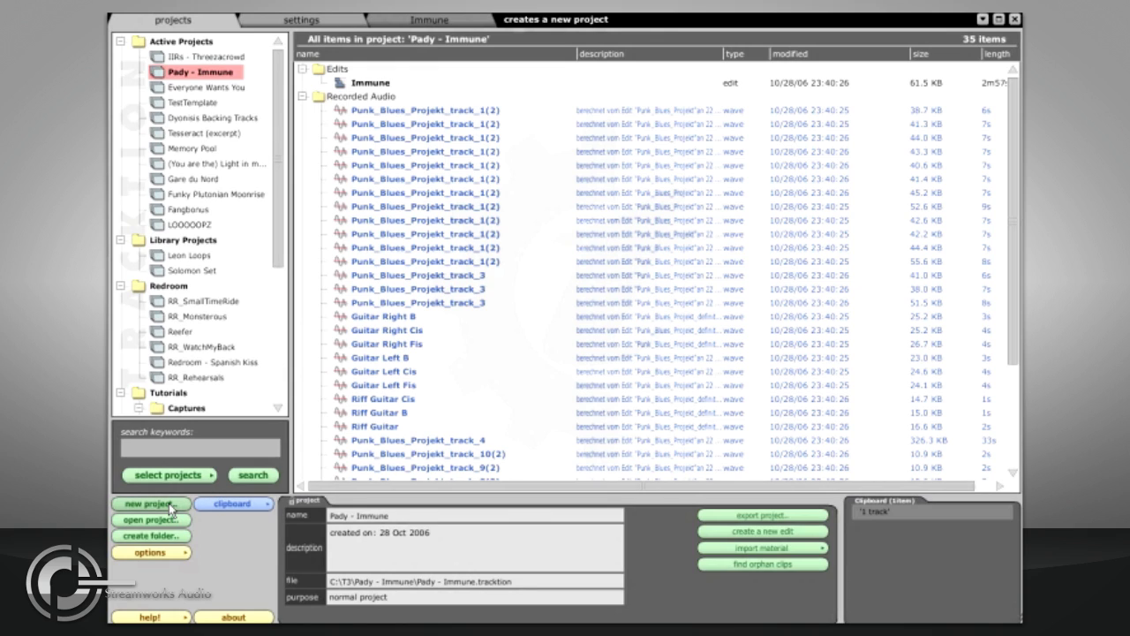
pyautogui.rightClick(155, 46)
pyautogui.click(190, 49)
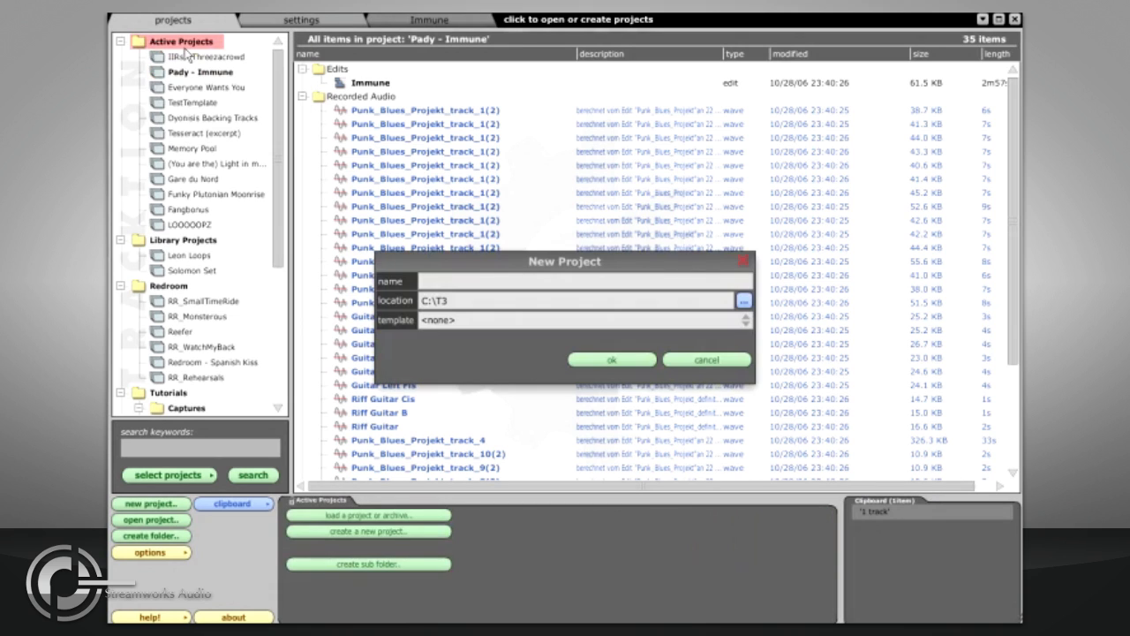
pyautogui.click(472, 282)
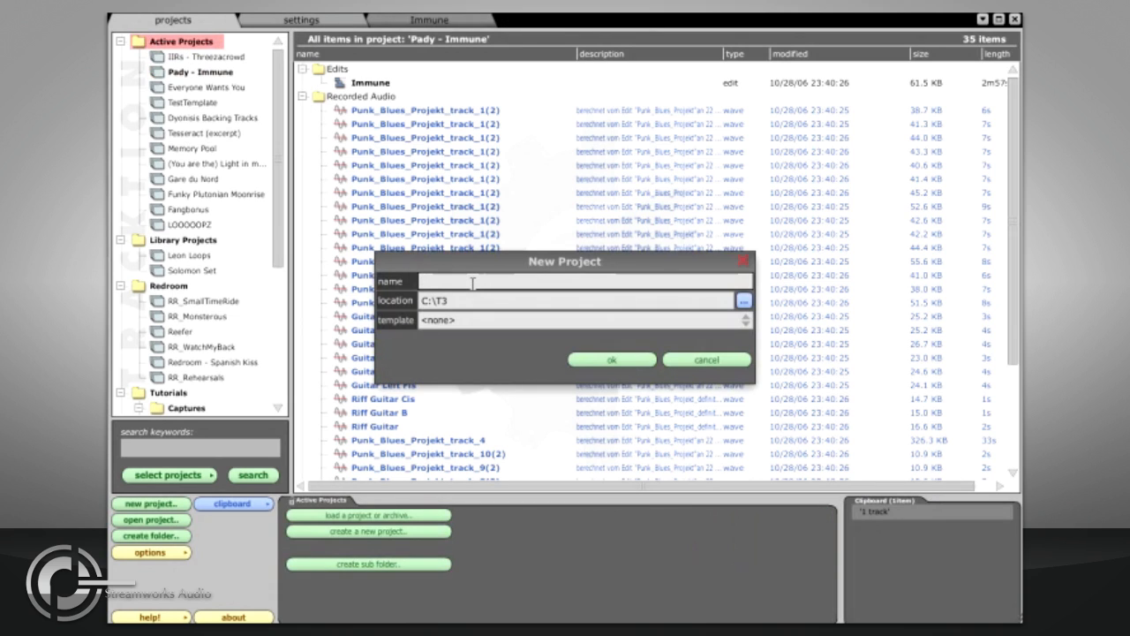
pyautogui.write('My New Song')
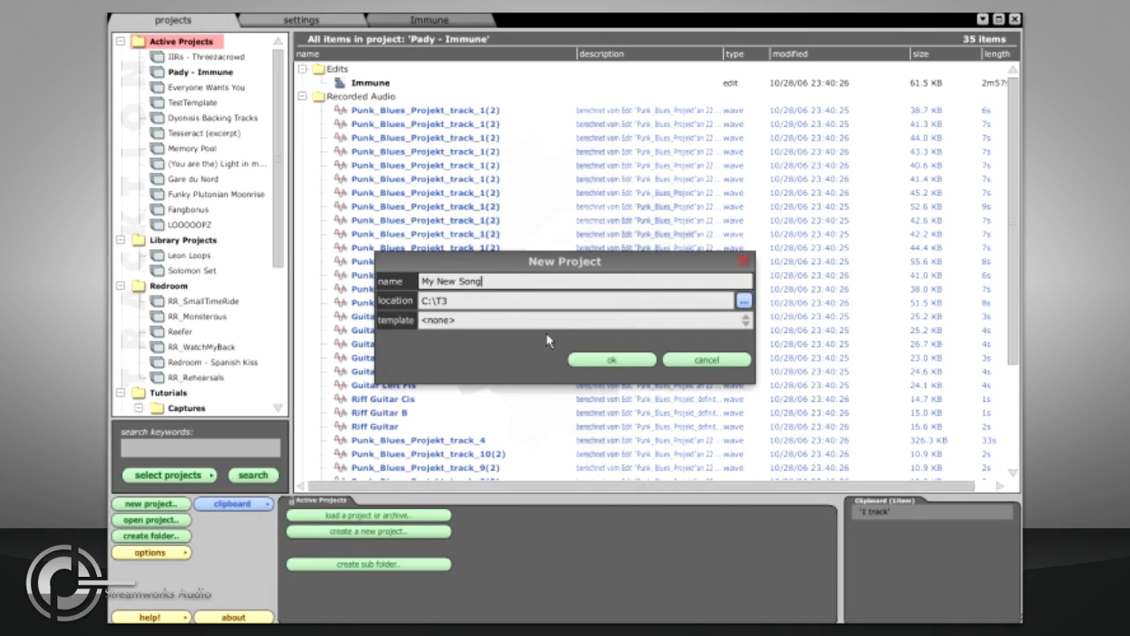
pyautogui.click(745, 302)
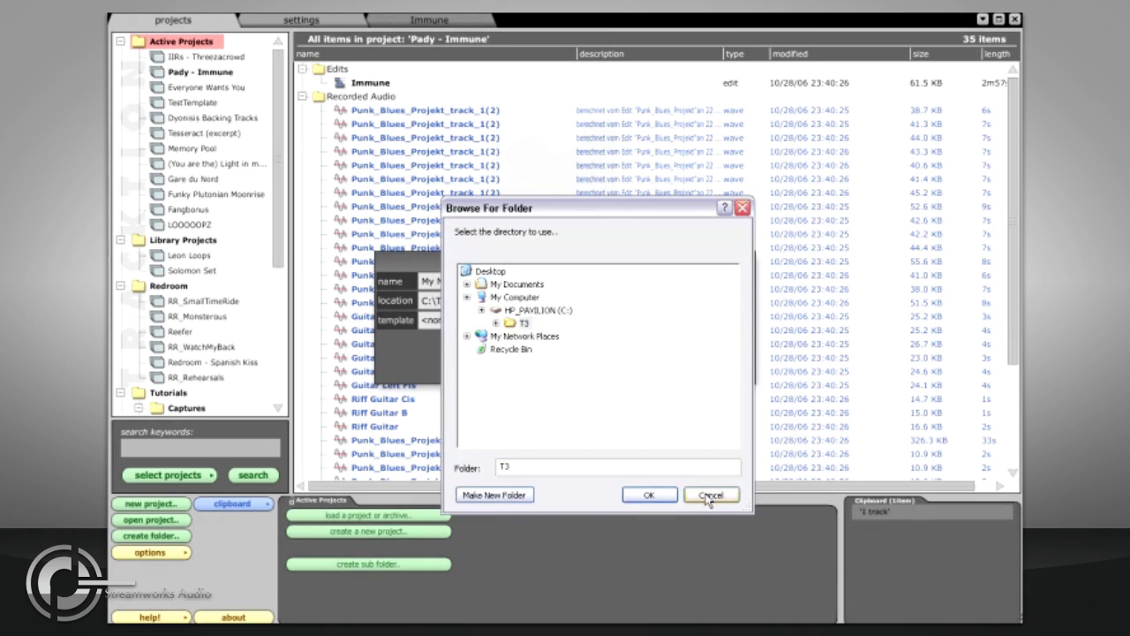
pyautogui.click(711, 496)
pyautogui.click(653, 323)
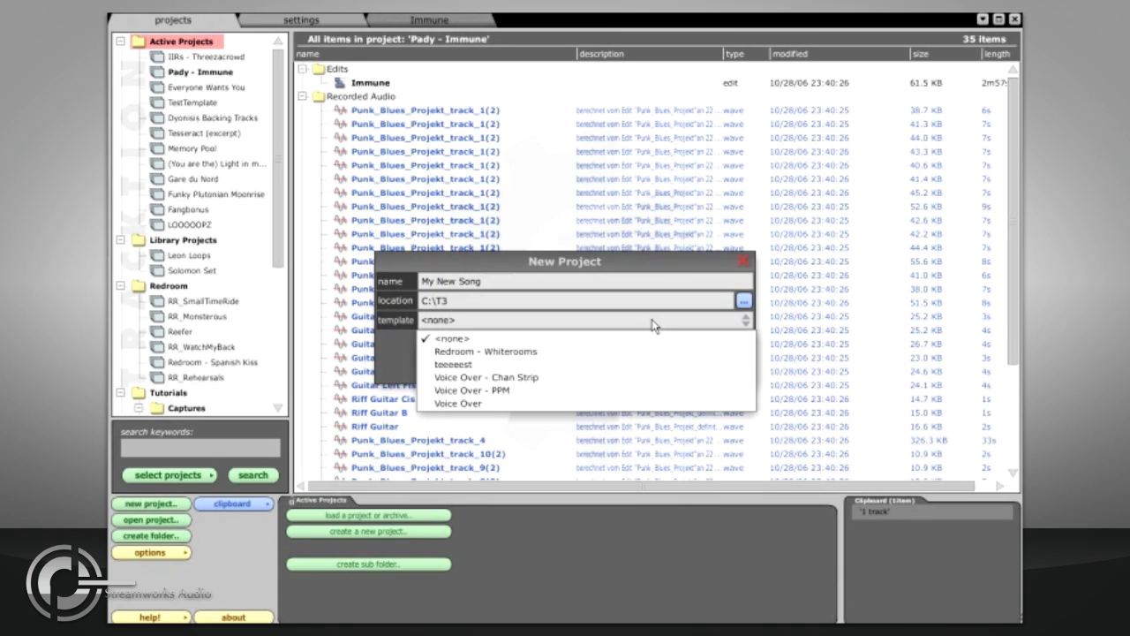
pyautogui.click(654, 323)
pyautogui.click(612, 361)
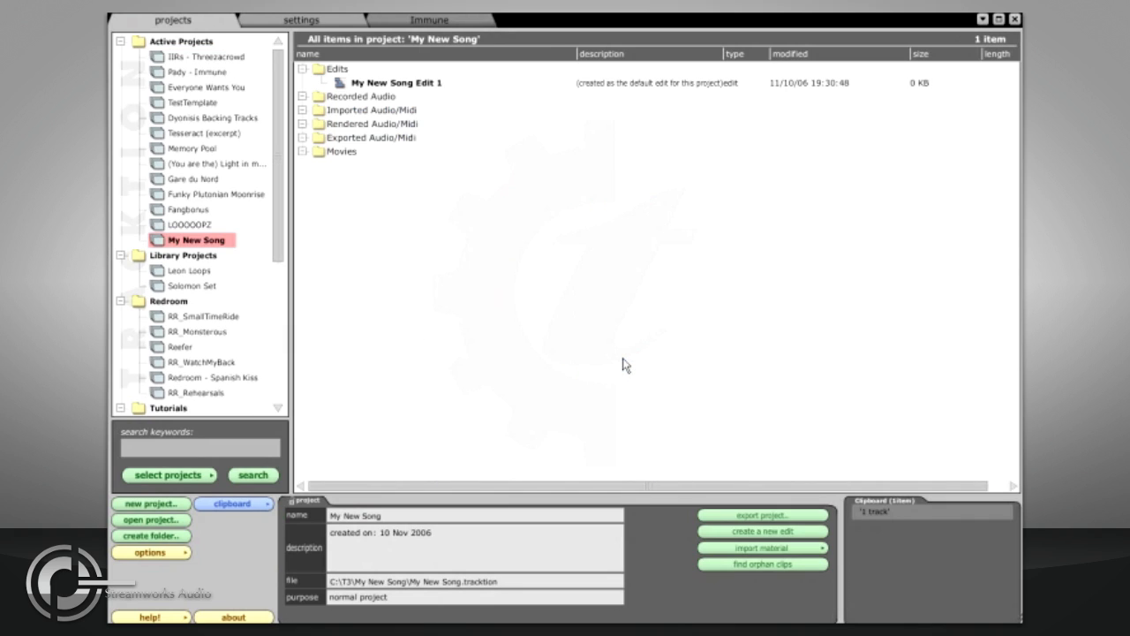
# Step: Create three more new edits in the My New Song project
pyautogui.click(370, 83)
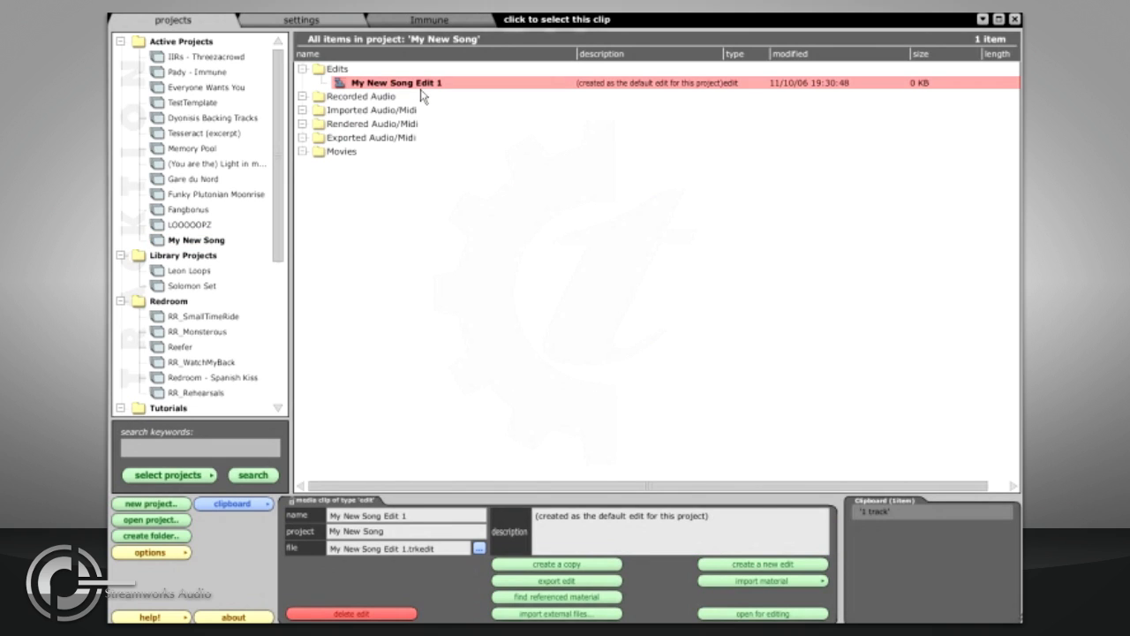
pyautogui.click(710, 564)
pyautogui.click(710, 564)
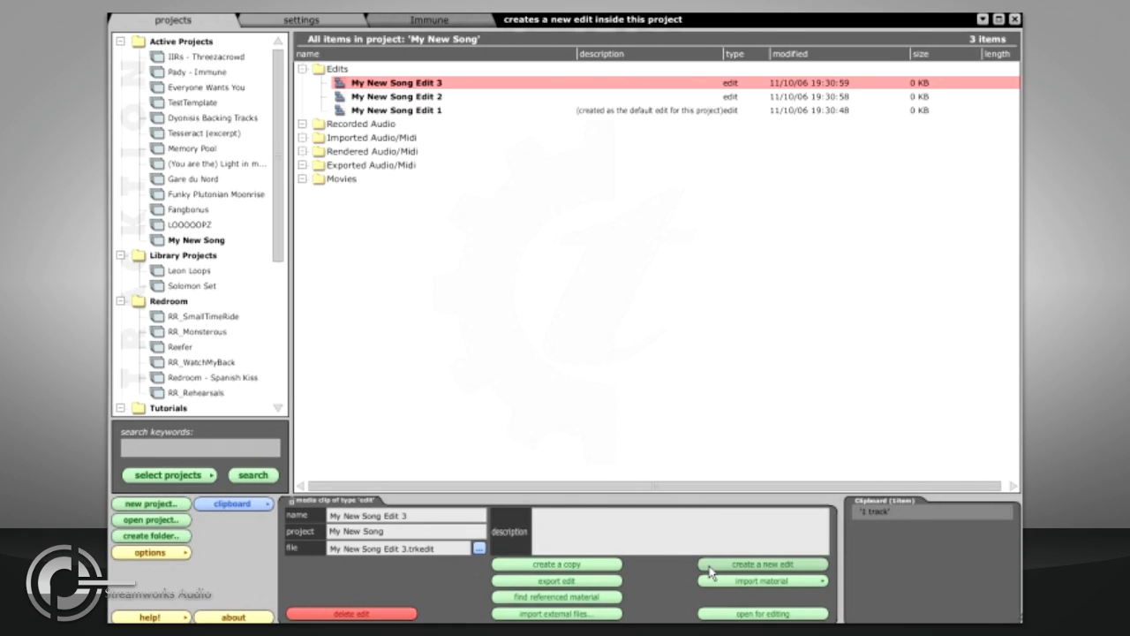
pyautogui.click(708, 565)
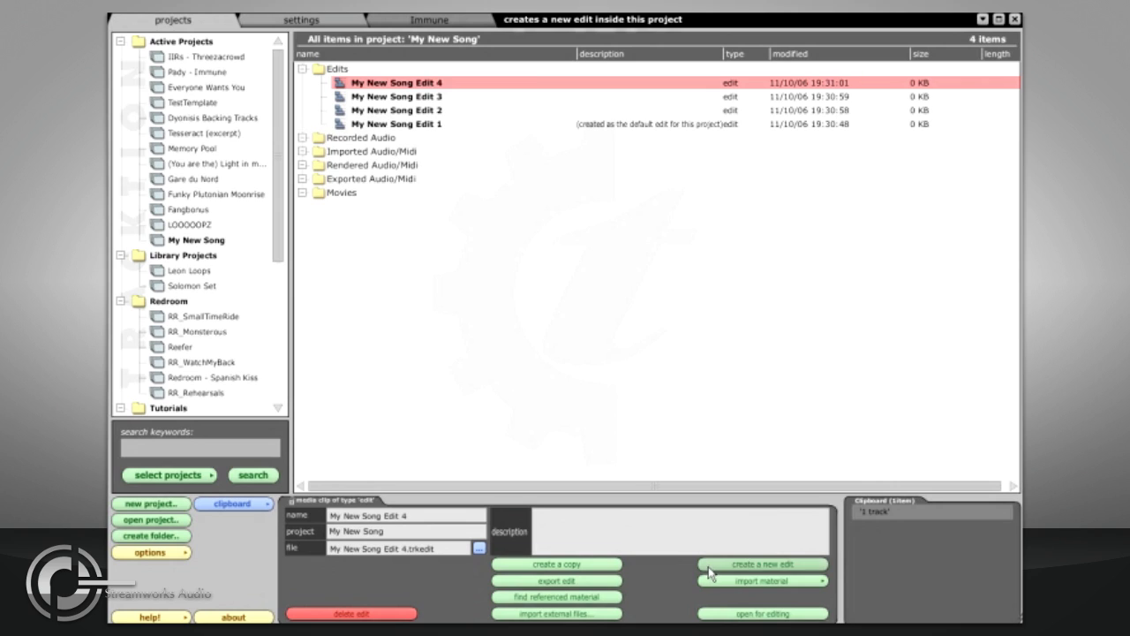
# Step: Make a copy of My New Song Edit 4 and give the copy the description Radio edit
pyautogui.click(615, 571)
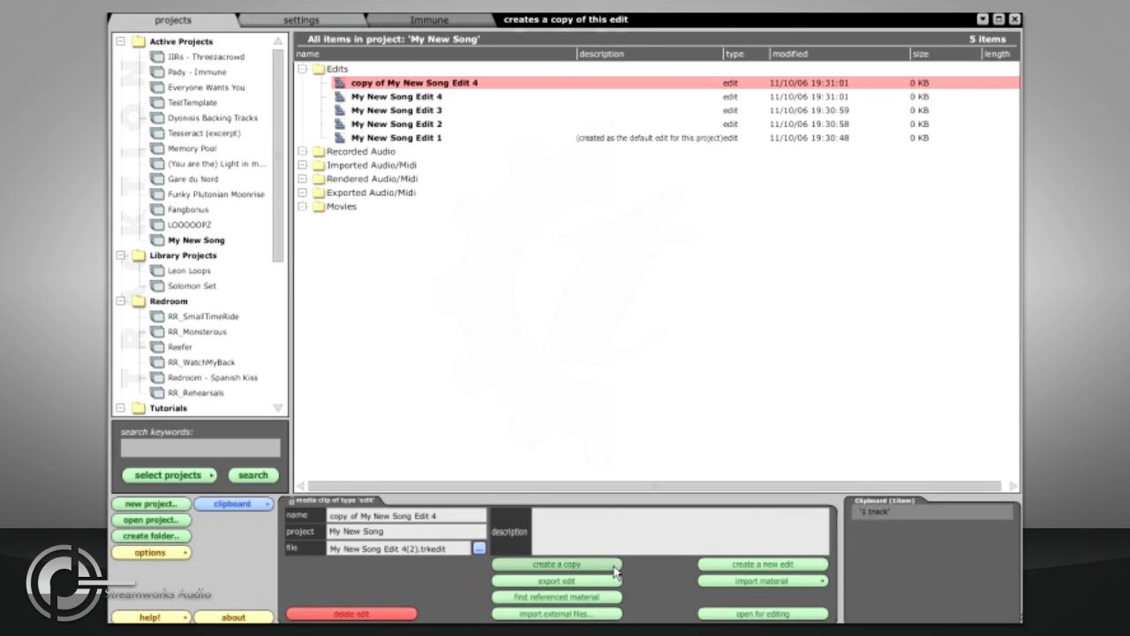
pyautogui.click(600, 528)
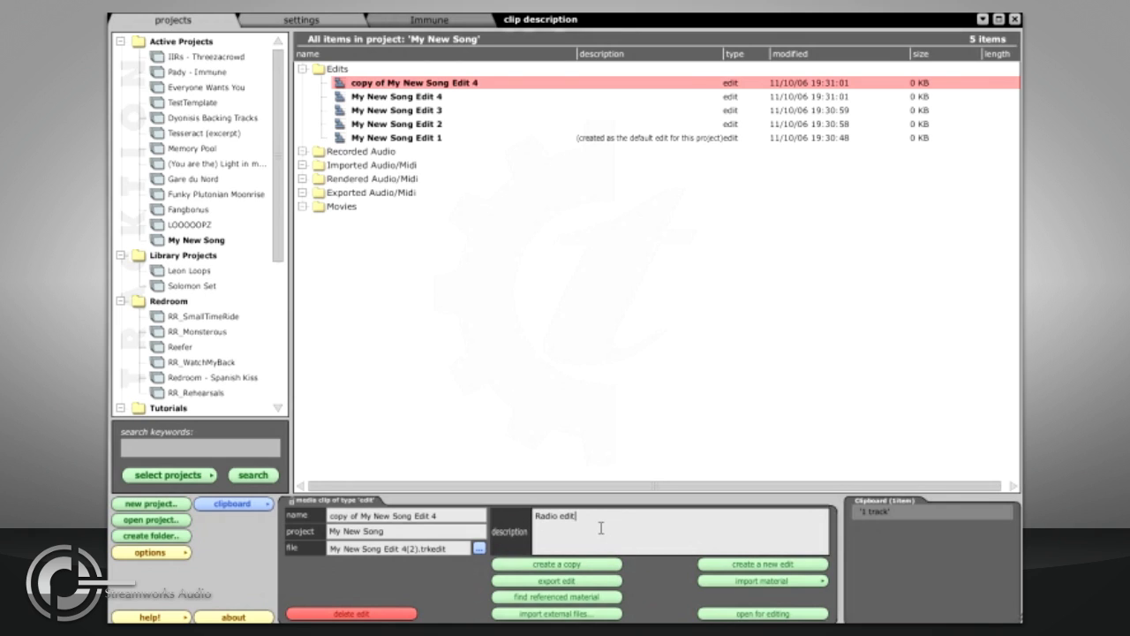
# Step: Open My New Song Edit 1 and save it under the name My New Song remix
pyautogui.click(431, 97)
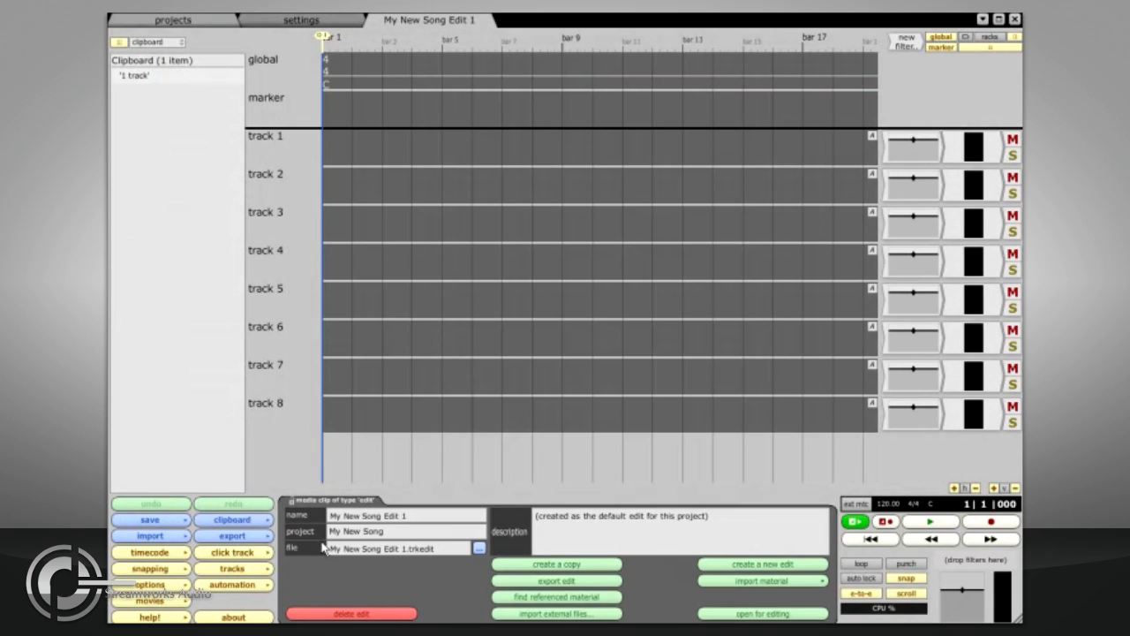
pyautogui.click(170, 521)
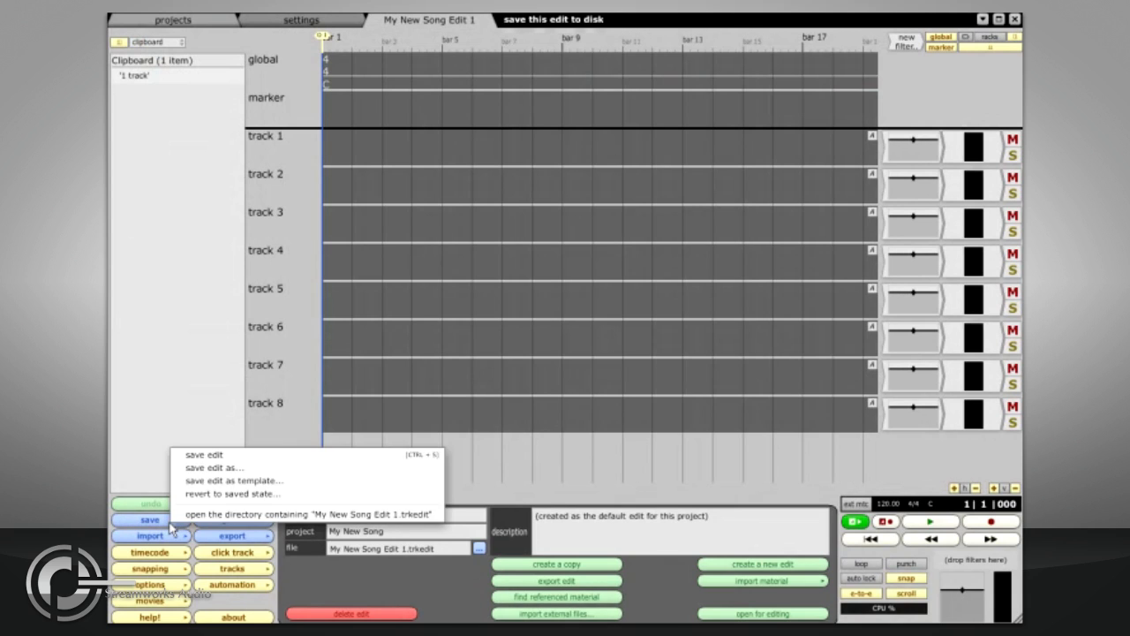
pyautogui.click(250, 467)
pyautogui.click(535, 416)
pyautogui.moveTo(531, 416); pyautogui.dragTo(590, 421)
pyautogui.write('temix')
pyautogui.press('Return')
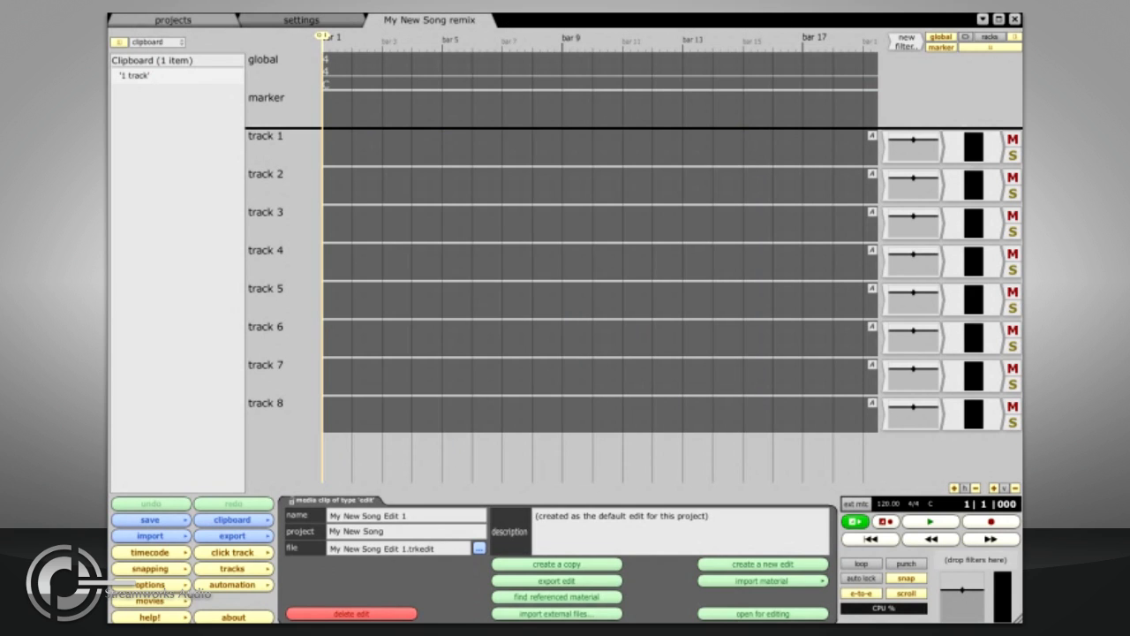
# Step: Save the remix edit again as My New Song remix 2
pyautogui.click(199, 23)
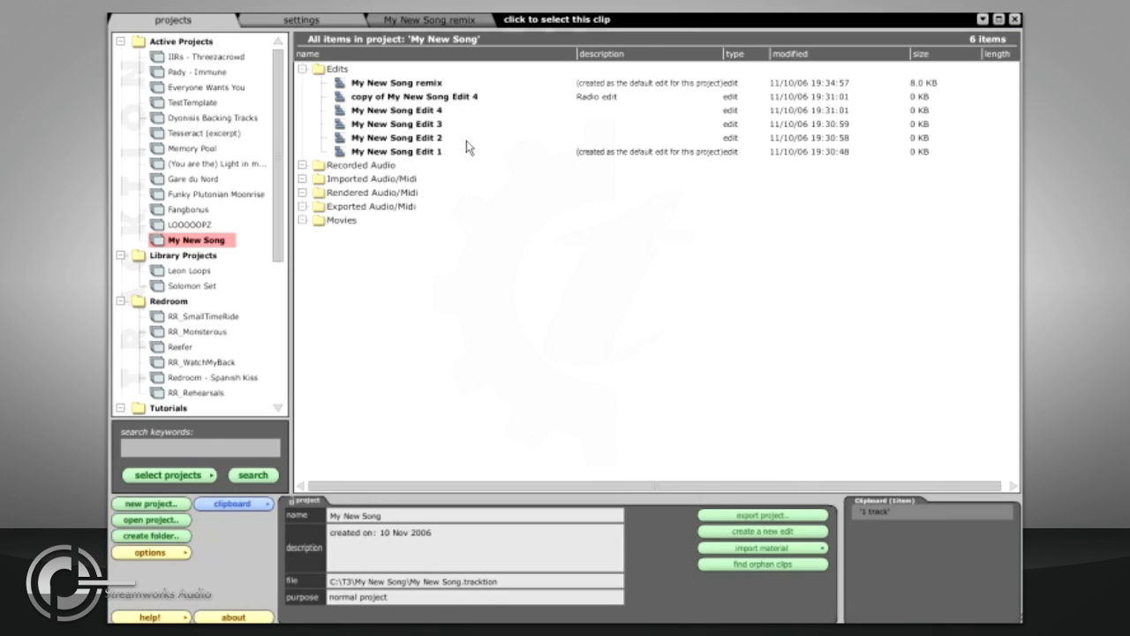
pyautogui.click(412, 22)
pyautogui.click(177, 519)
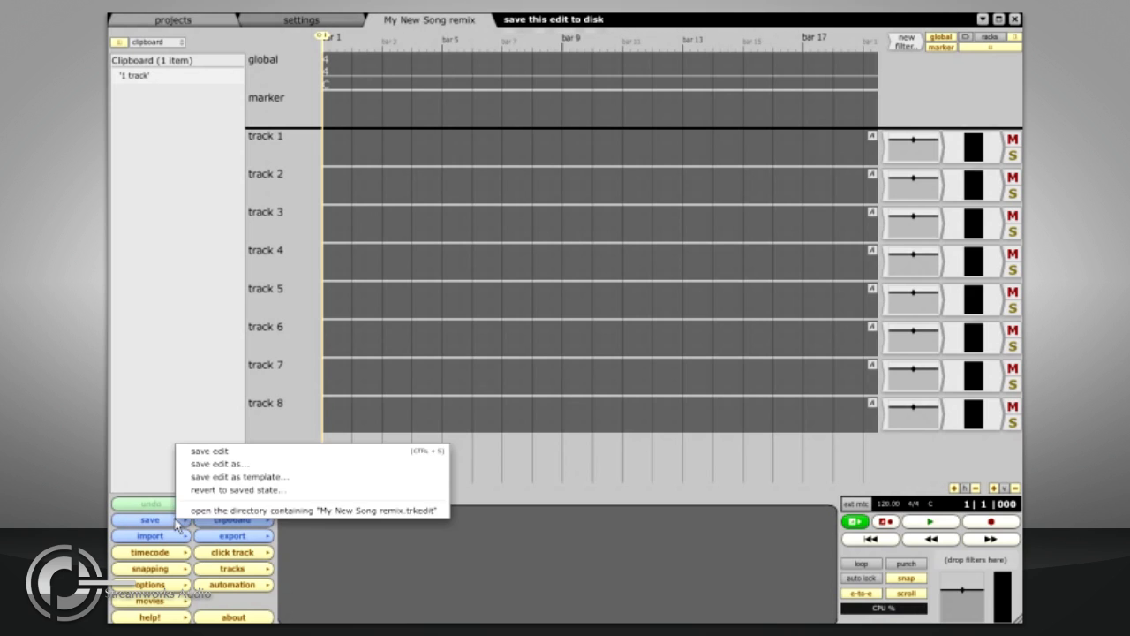
pyautogui.click(226, 467)
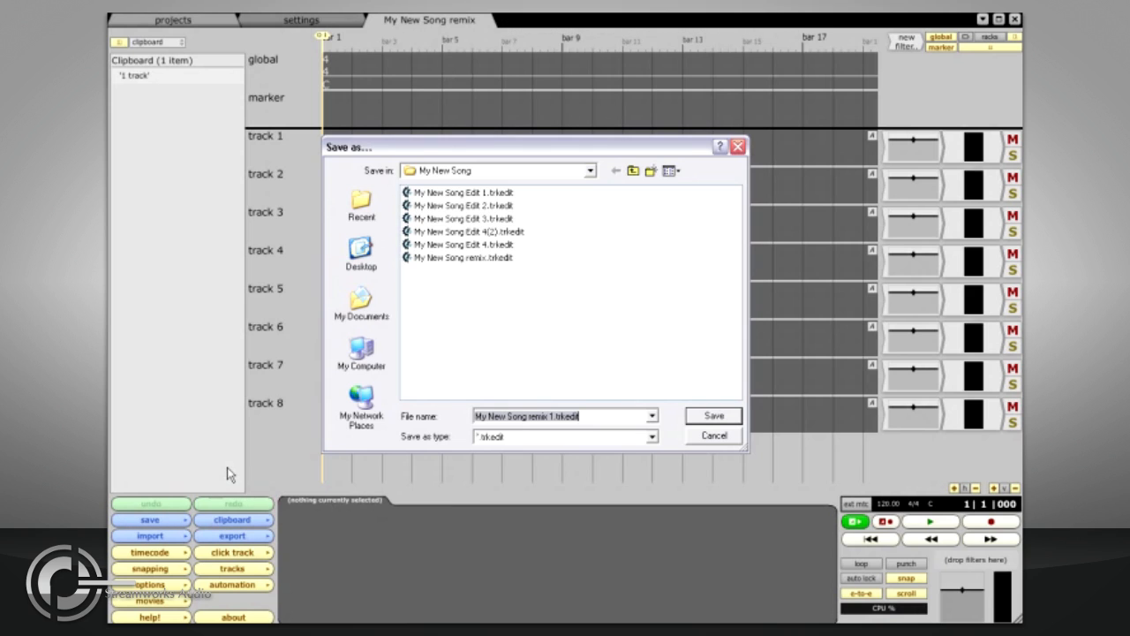
pyautogui.click(552, 416)
pyautogui.press('BackSpace')
pyautogui.write('2')
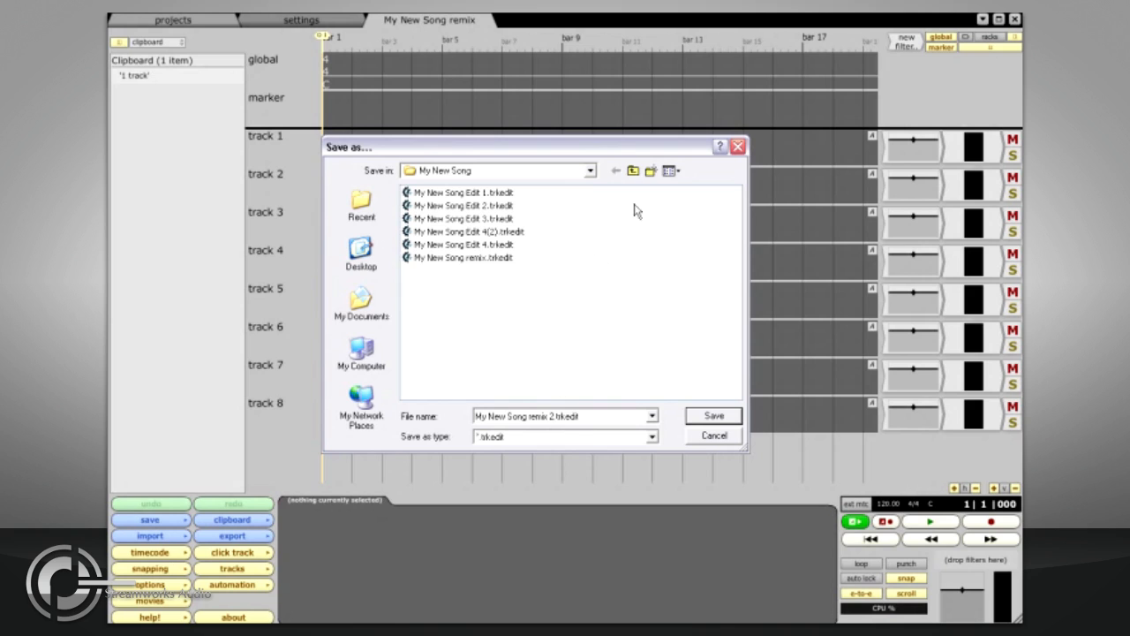
pyautogui.click(633, 172)
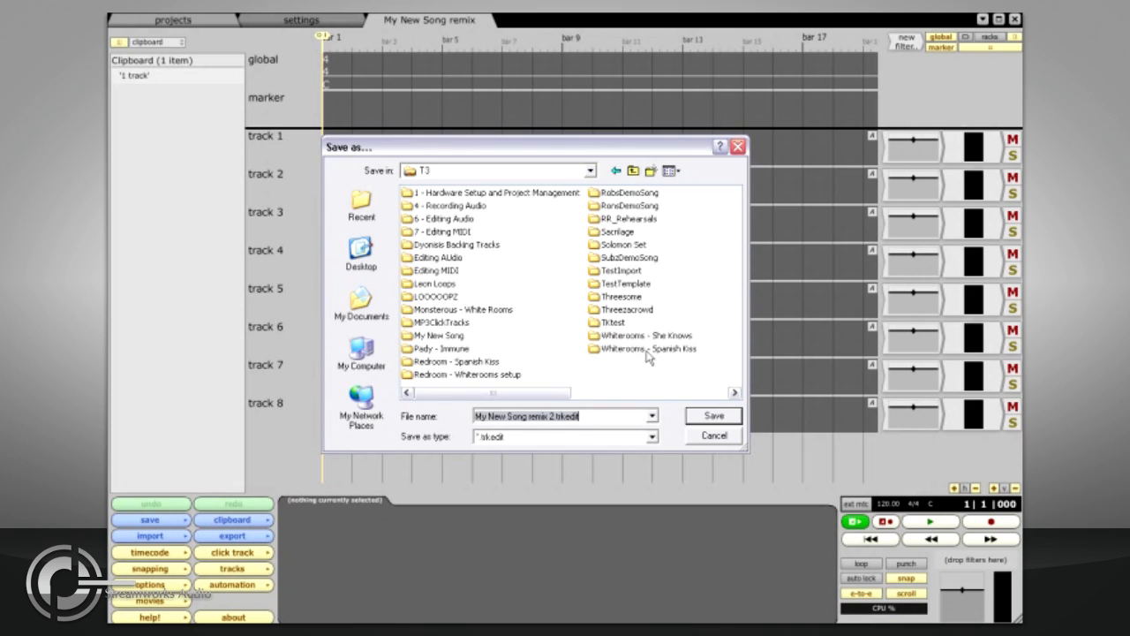
pyautogui.click(712, 415)
# Step: Open My New Song remix 2 and save it as a project template named New Song template, without clips
pyautogui.click(173, 20)
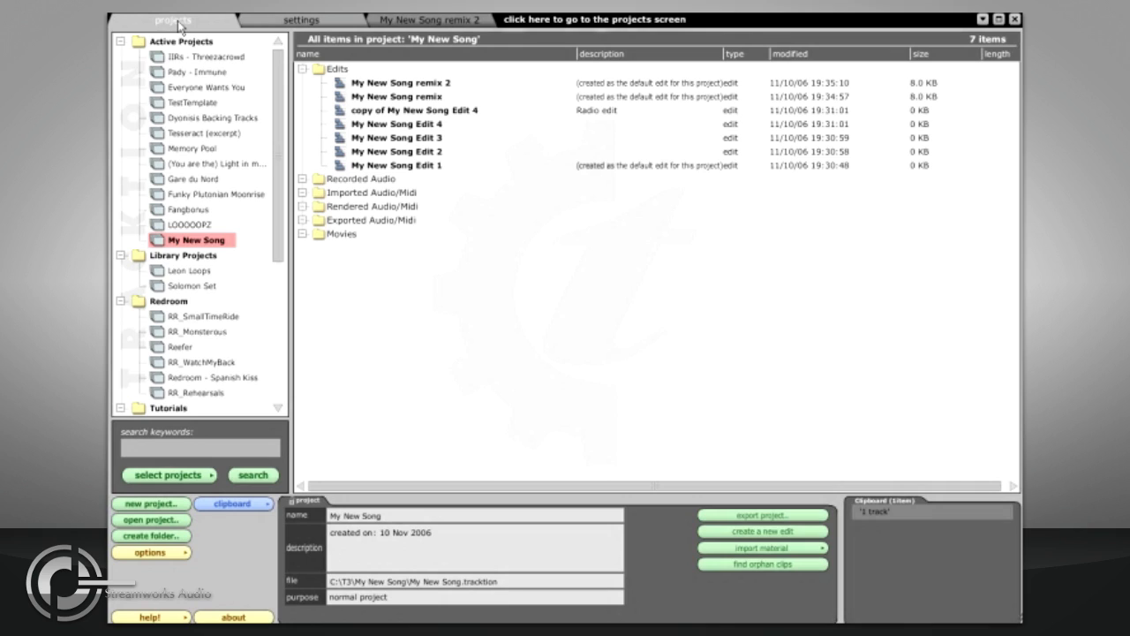
pyautogui.doubleClick(452, 87)
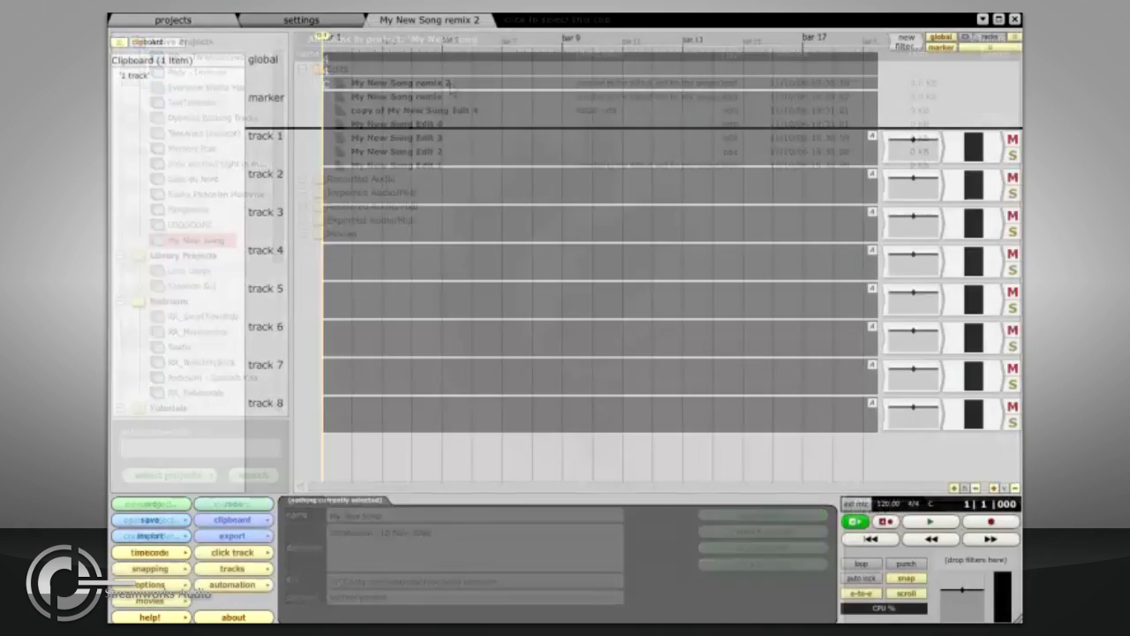
pyautogui.click(181, 522)
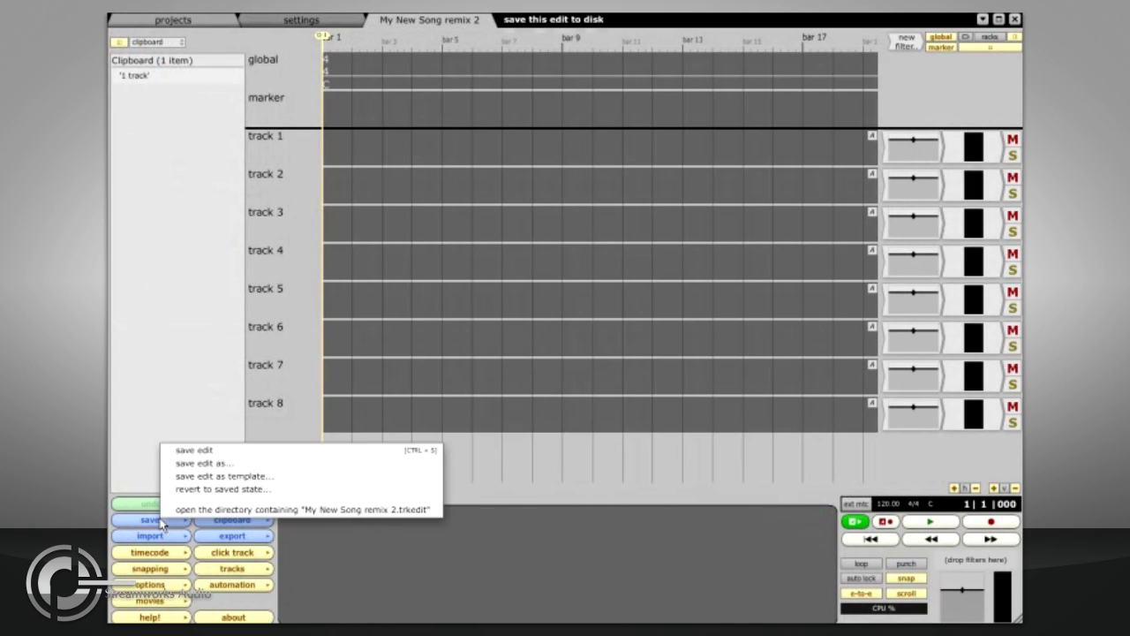
pyautogui.click(224, 476)
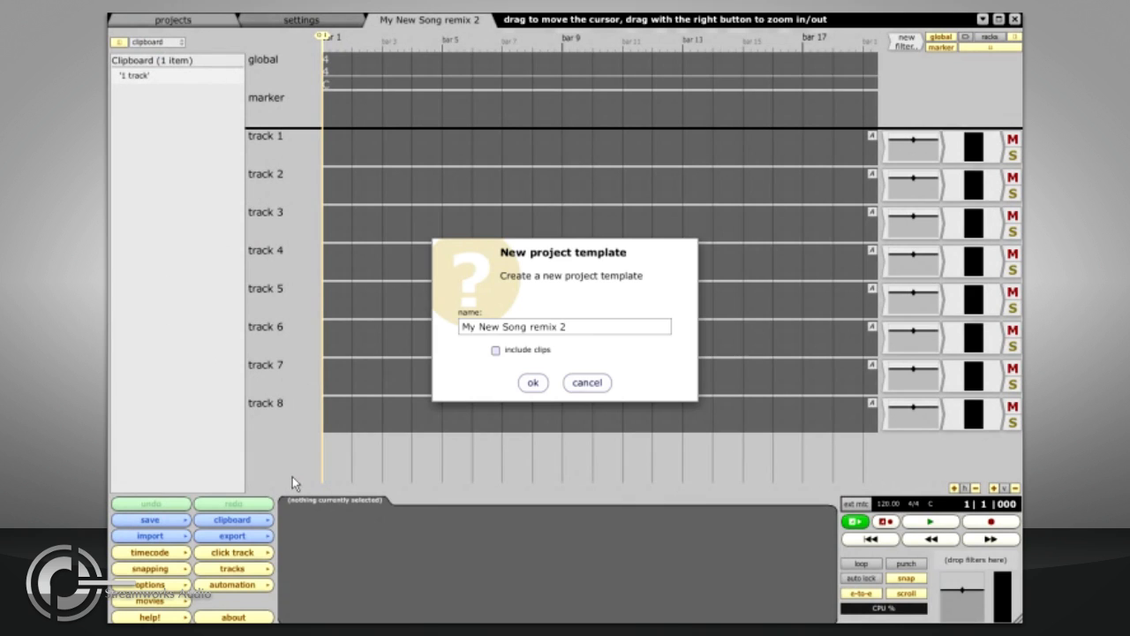
pyautogui.moveTo(580, 327); pyautogui.dragTo(459, 326)
pyautogui.write('template')
pyautogui.press('BackSpace')
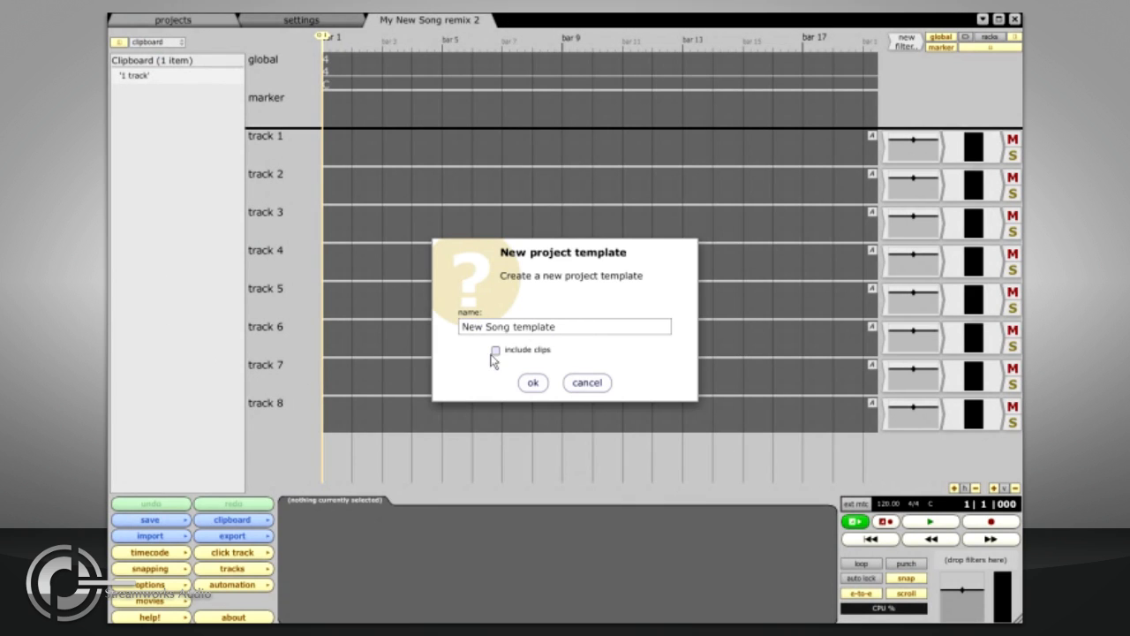
pyautogui.click(532, 382)
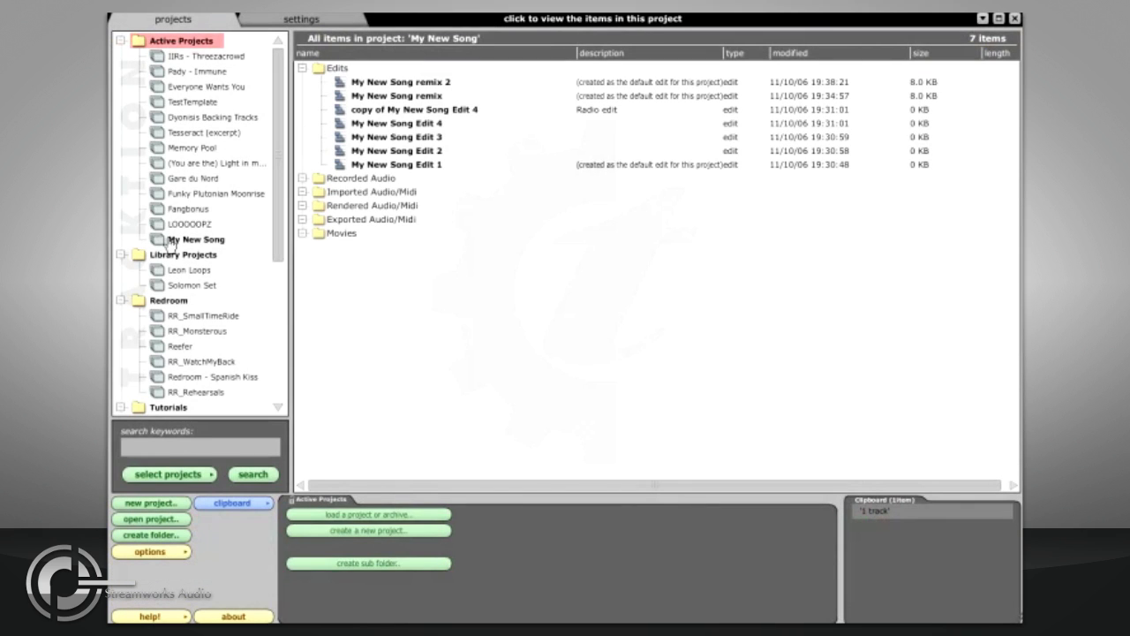
# Step: Close the My New Song project, then reopen it from its folder in T3
pyautogui.rightClick(167, 238)
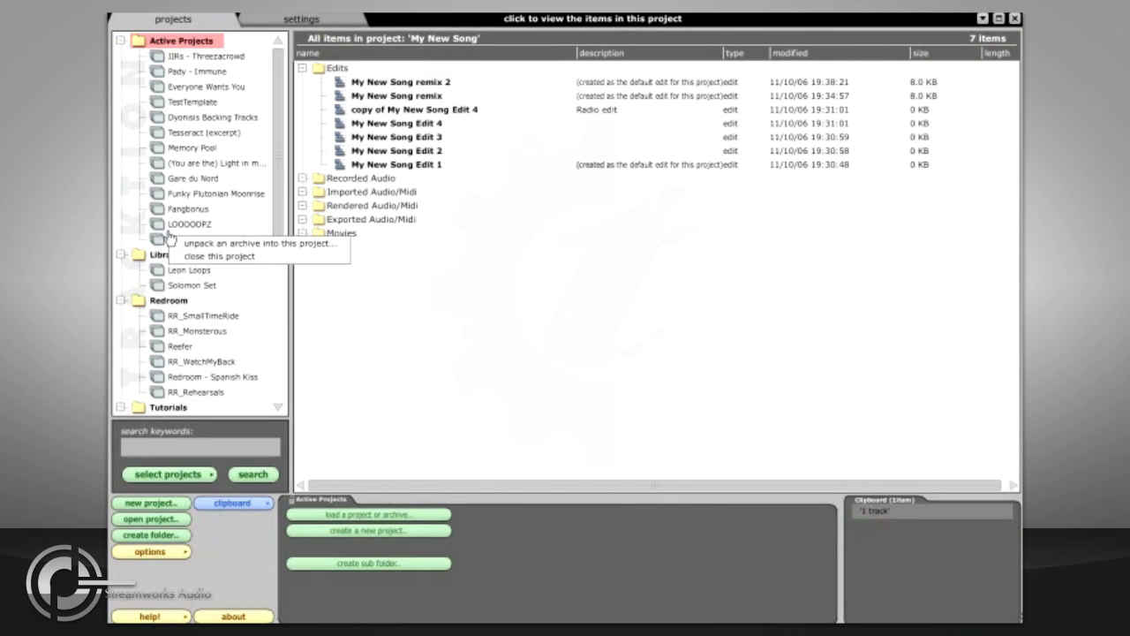
pyautogui.click(208, 257)
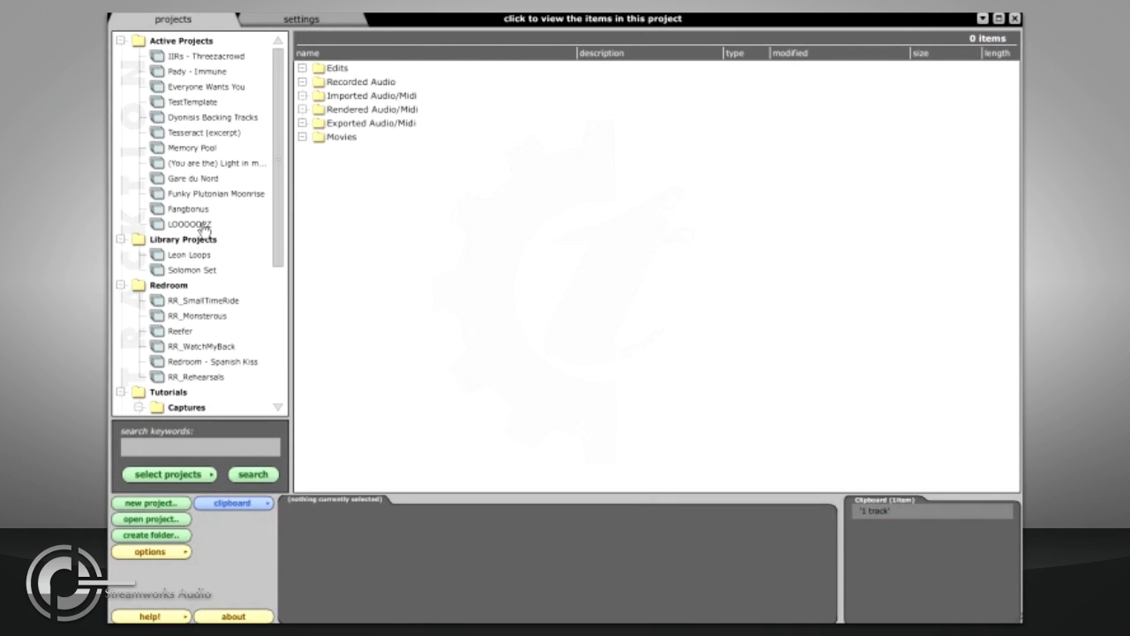
pyautogui.click(179, 518)
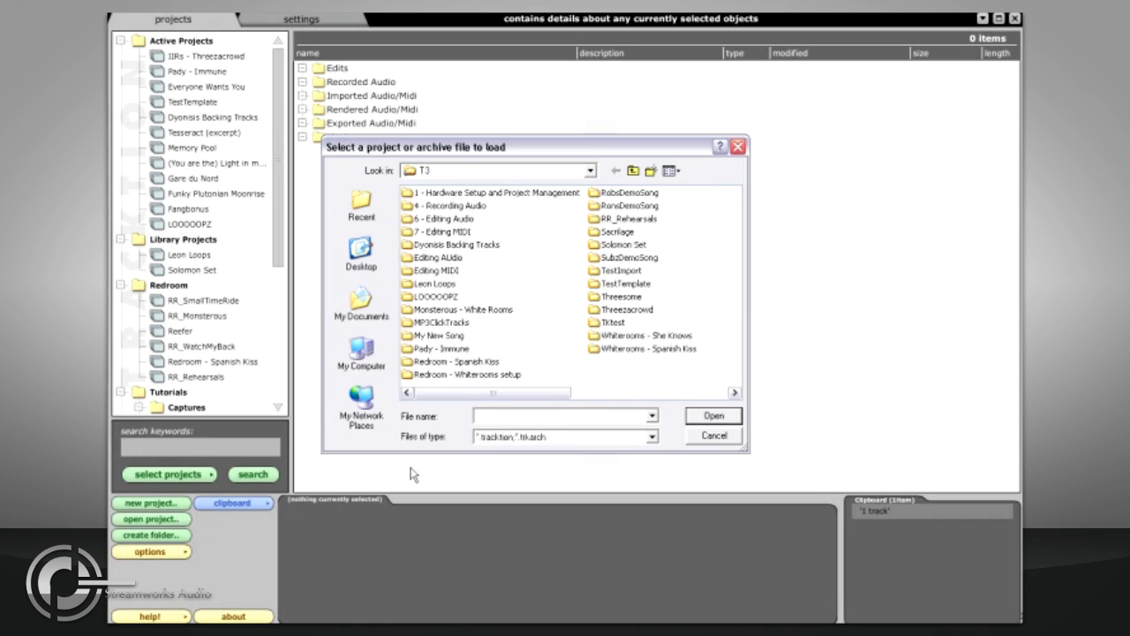
pyautogui.doubleClick(438, 337)
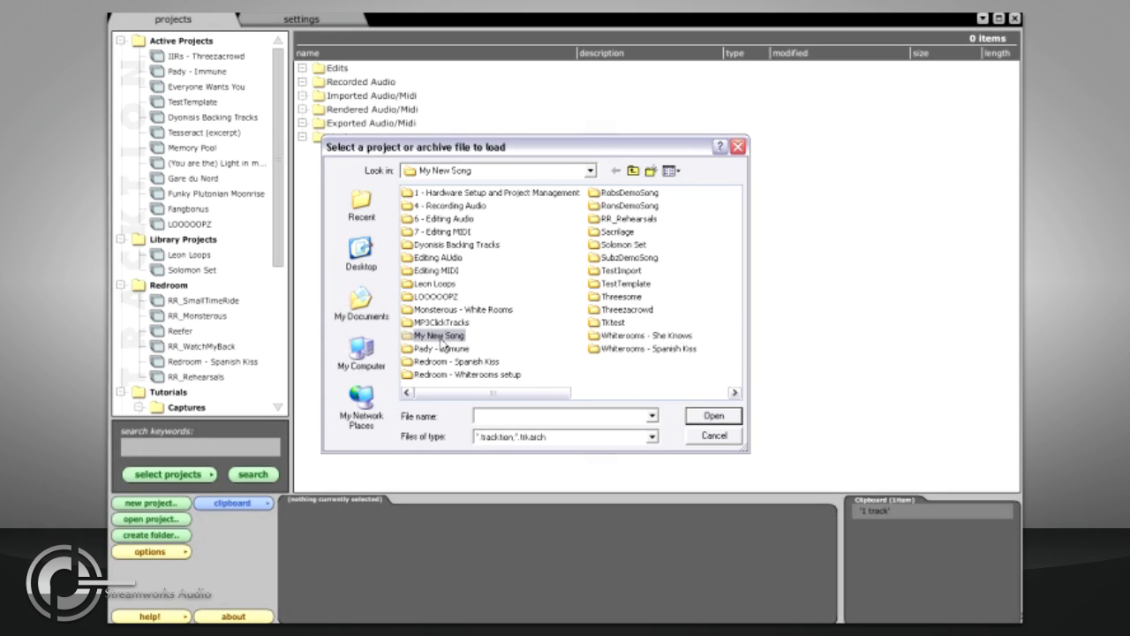
pyautogui.doubleClick(433, 194)
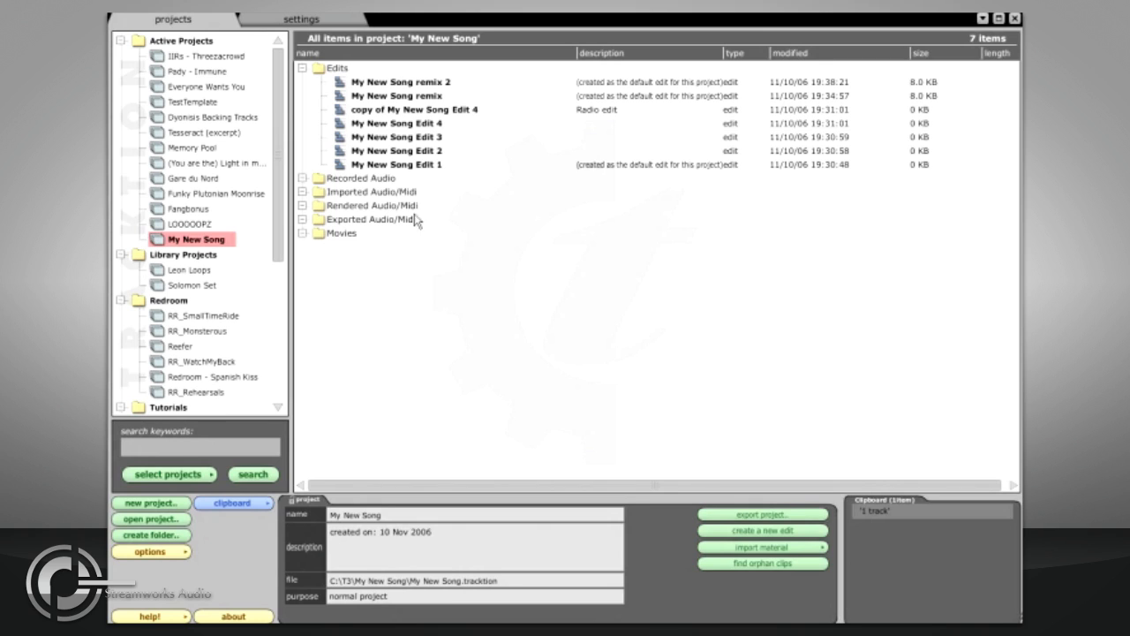
pyautogui.rightClick(199, 41)
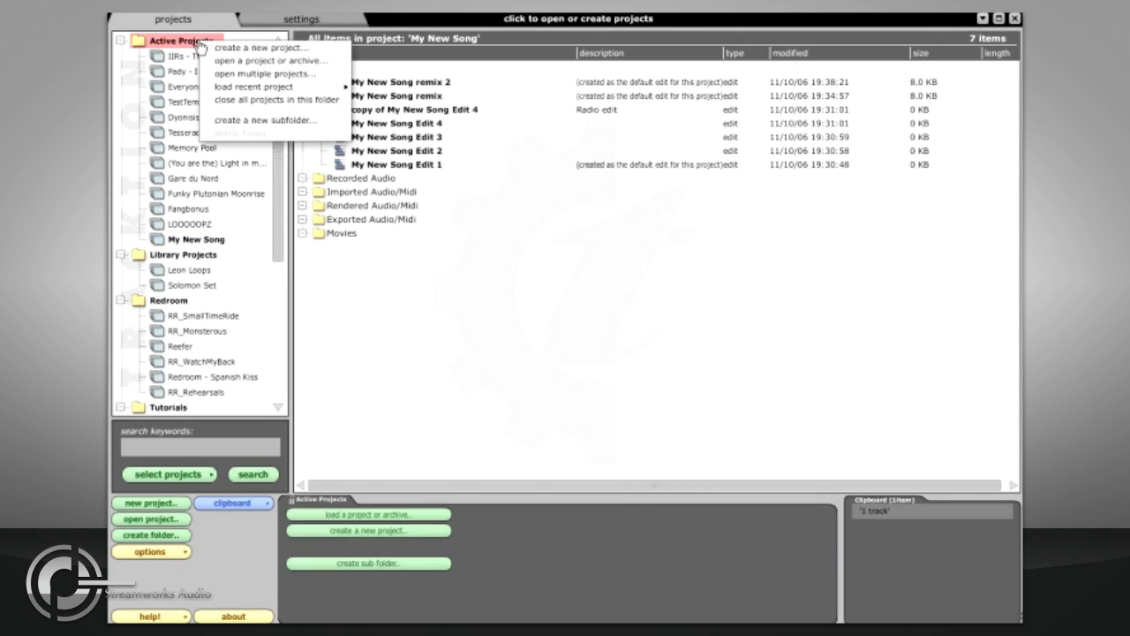
pyautogui.click(283, 76)
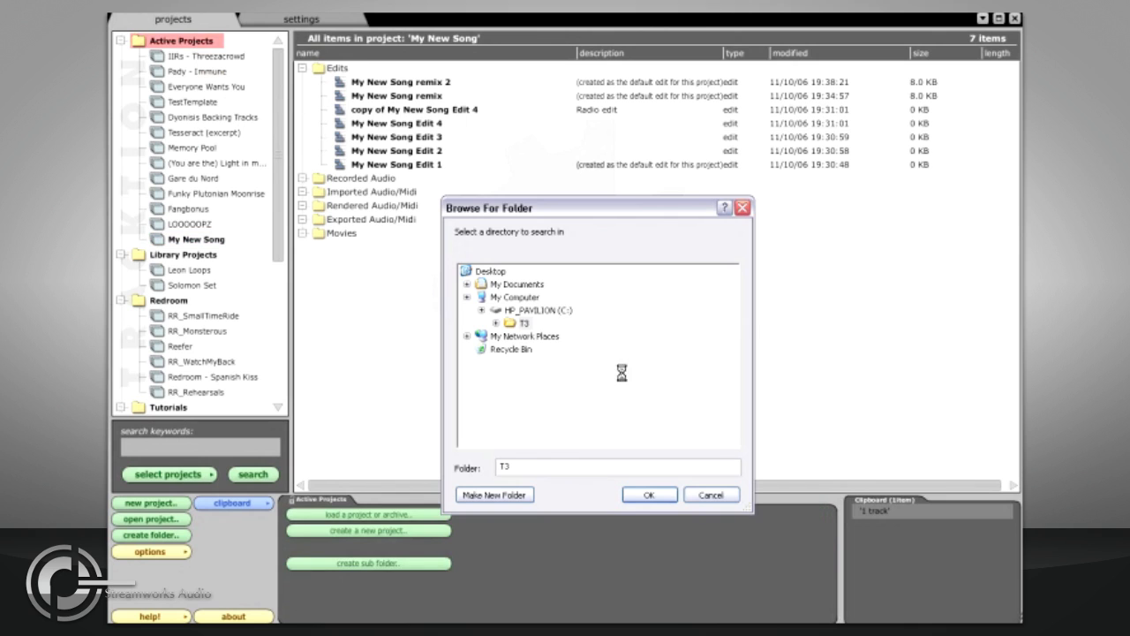
pyautogui.click(711, 494)
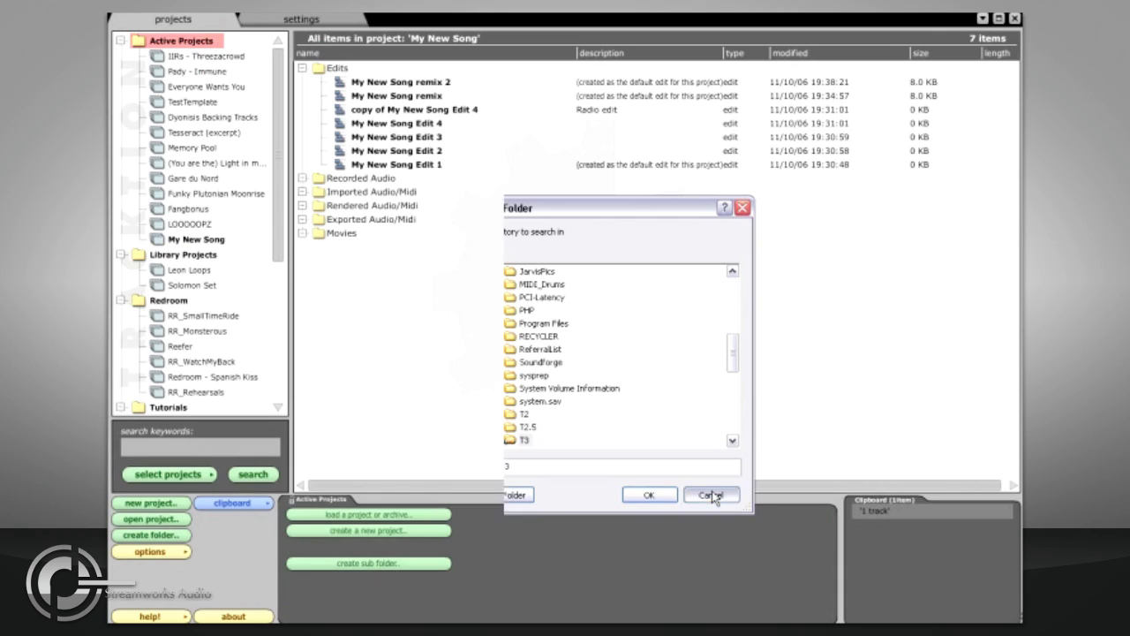
# Step: Create a project folder named Live recordings and give it a sub folder named First Gig
pyautogui.click(167, 537)
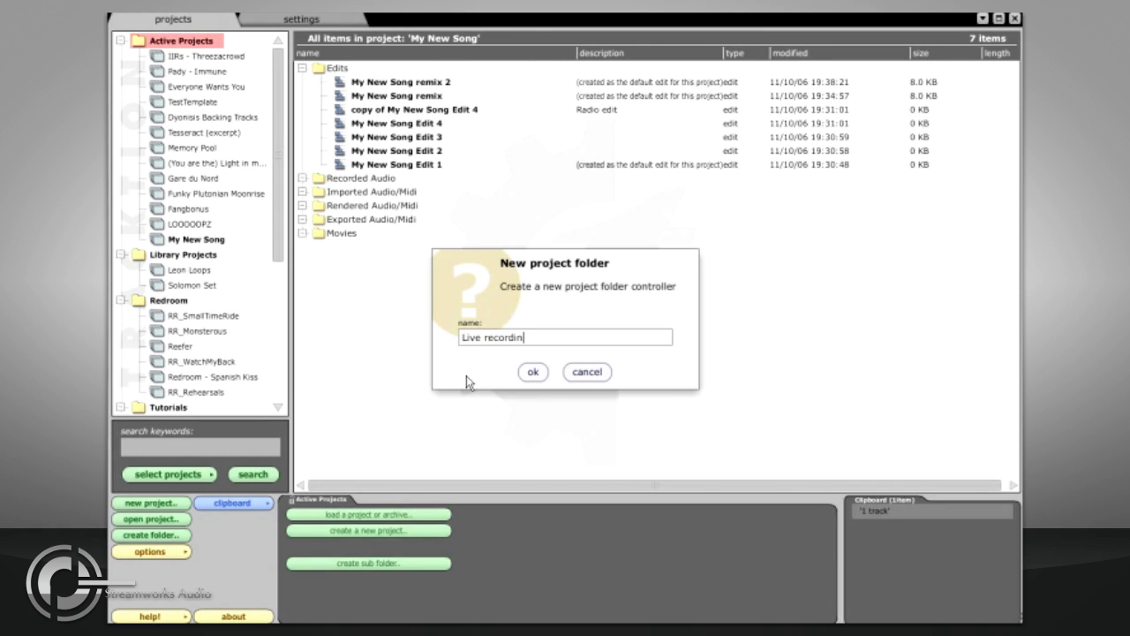
pyautogui.press('Return')
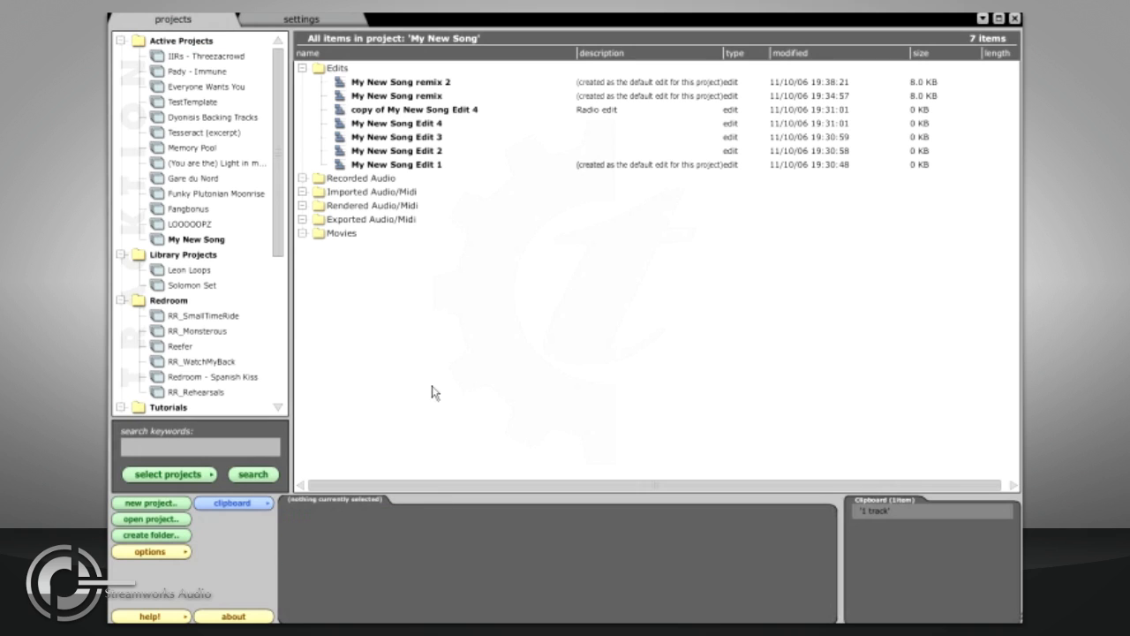
pyautogui.scroll(-6, 251, 232)
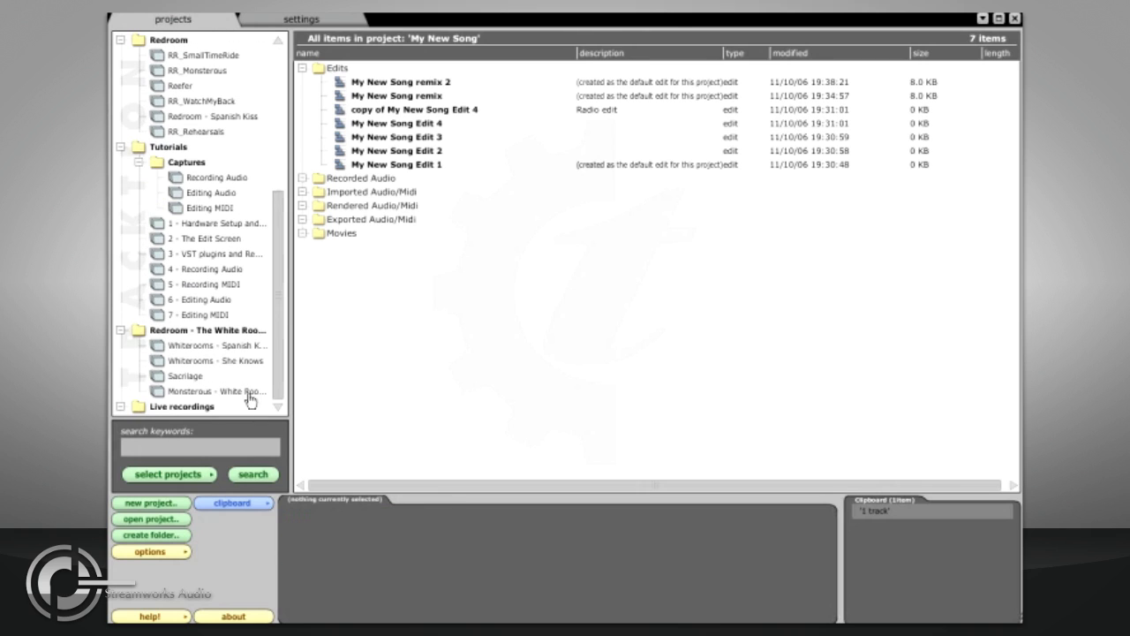
pyautogui.click(203, 407)
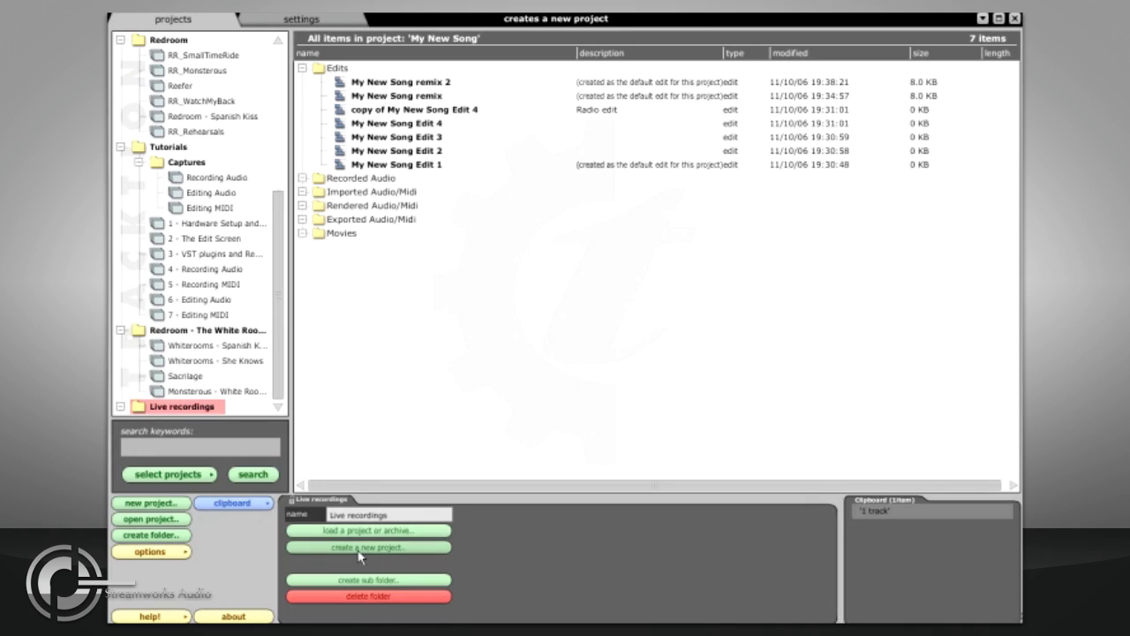
pyautogui.click(363, 580)
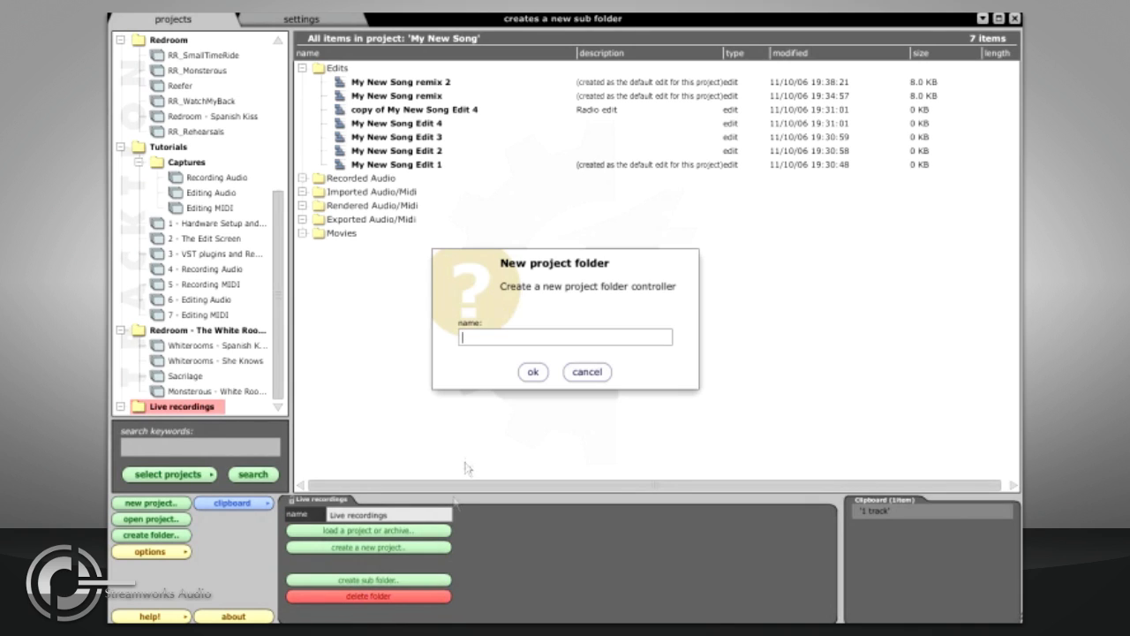
pyautogui.write('First Gig')
pyautogui.press('Return')
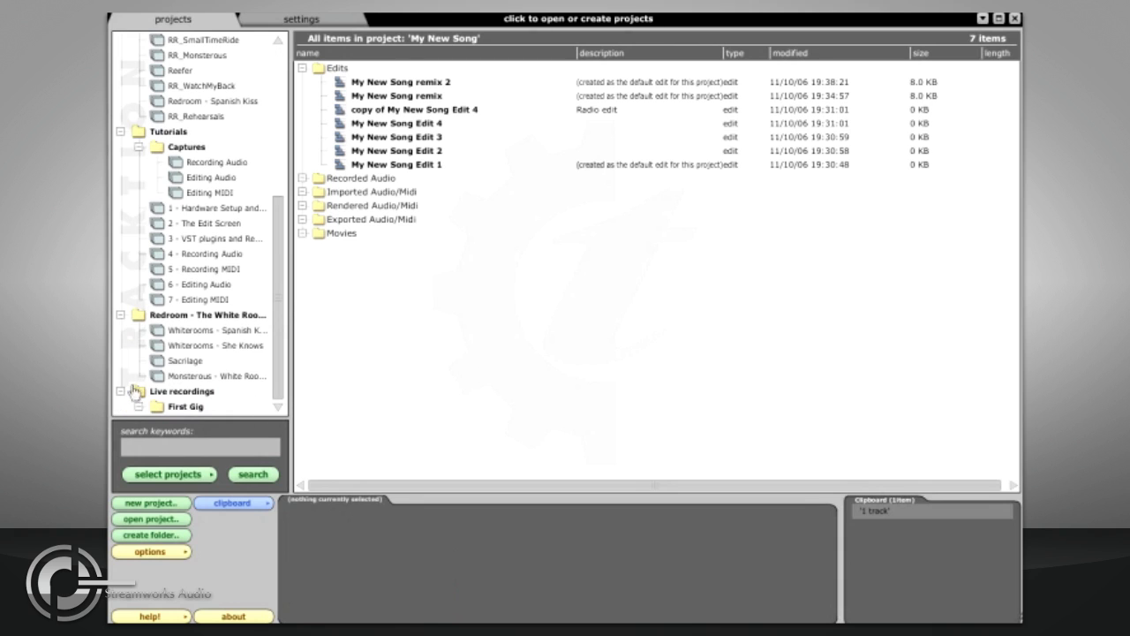
# Step: Move the Sacrilage, Monsterous - White Rooms and Whiterooms - She Knows projects into the First Gig folder
pyautogui.moveTo(185, 360); pyautogui.dragTo(187, 409)
pyautogui.moveTo(196, 362); pyautogui.dragTo(202, 407)
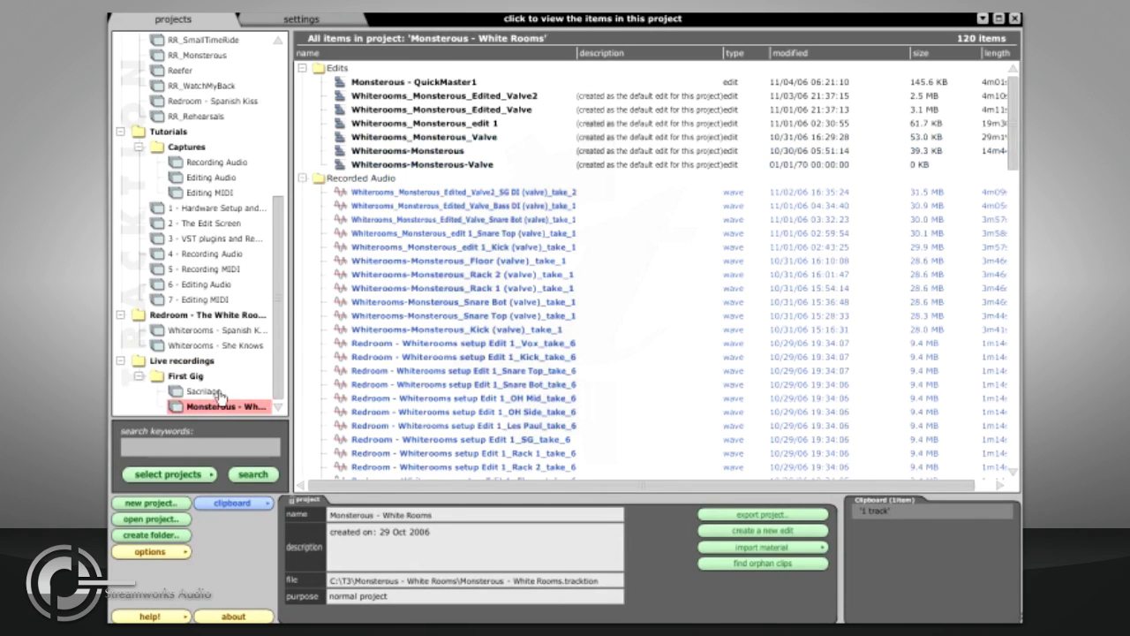
pyautogui.moveTo(222, 346); pyautogui.dragTo(224, 412)
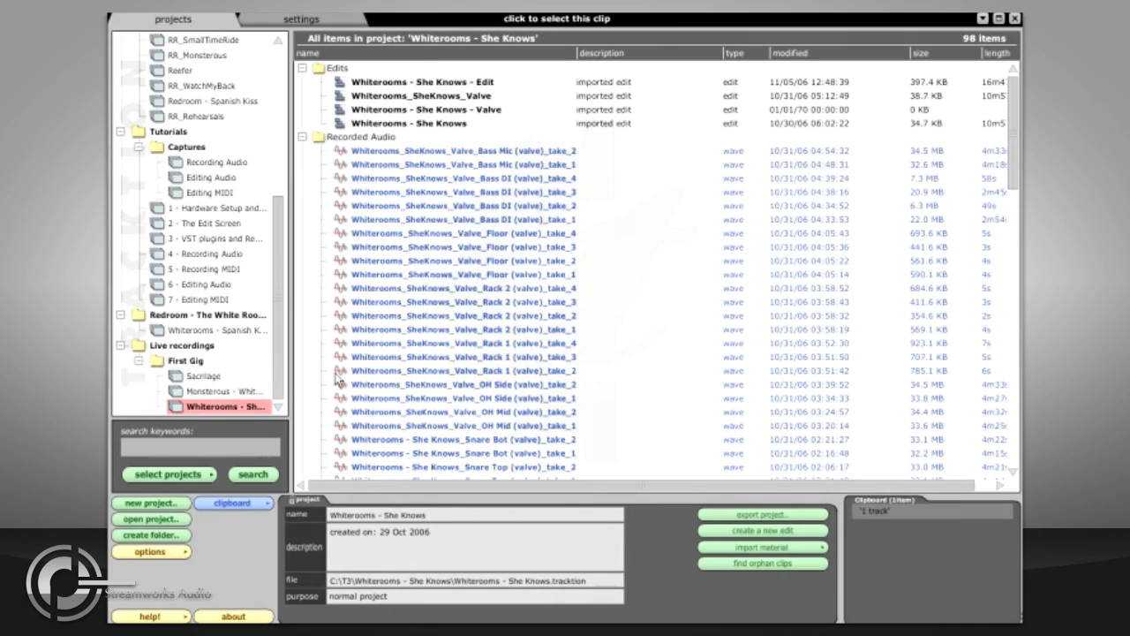
# Step: Try exporting the IIRs - Threezacrowd project as files in a directory, browsing for a destination folder
pyautogui.scroll(6, 220, 313)
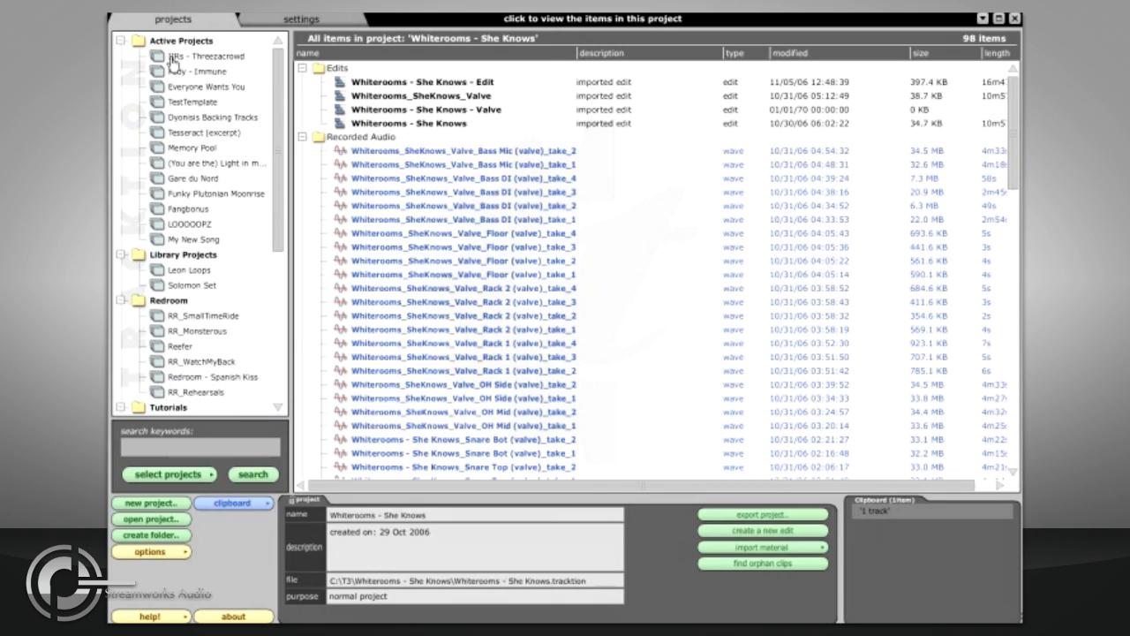
pyautogui.click(173, 60)
pyautogui.click(731, 515)
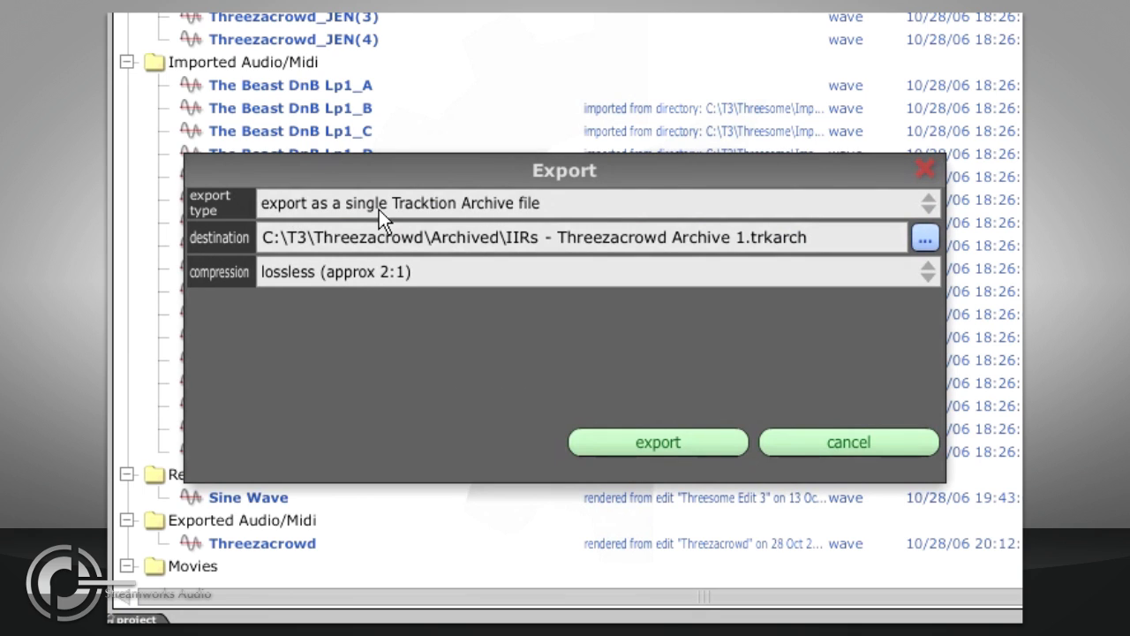
pyautogui.click(415, 272)
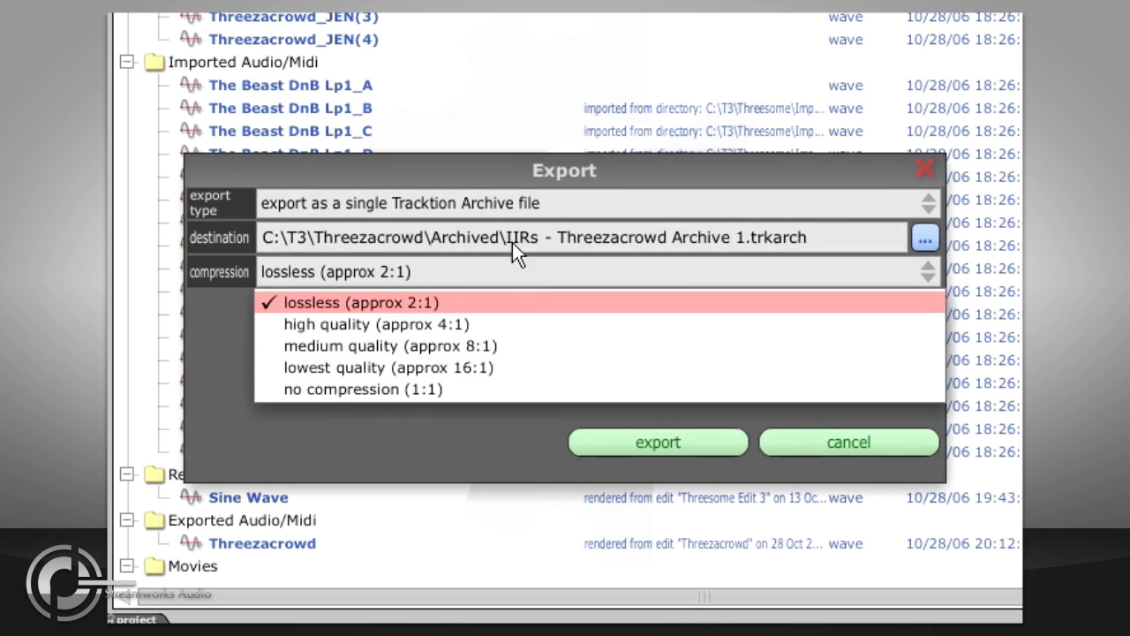
pyautogui.click(529, 207)
pyautogui.click(533, 207)
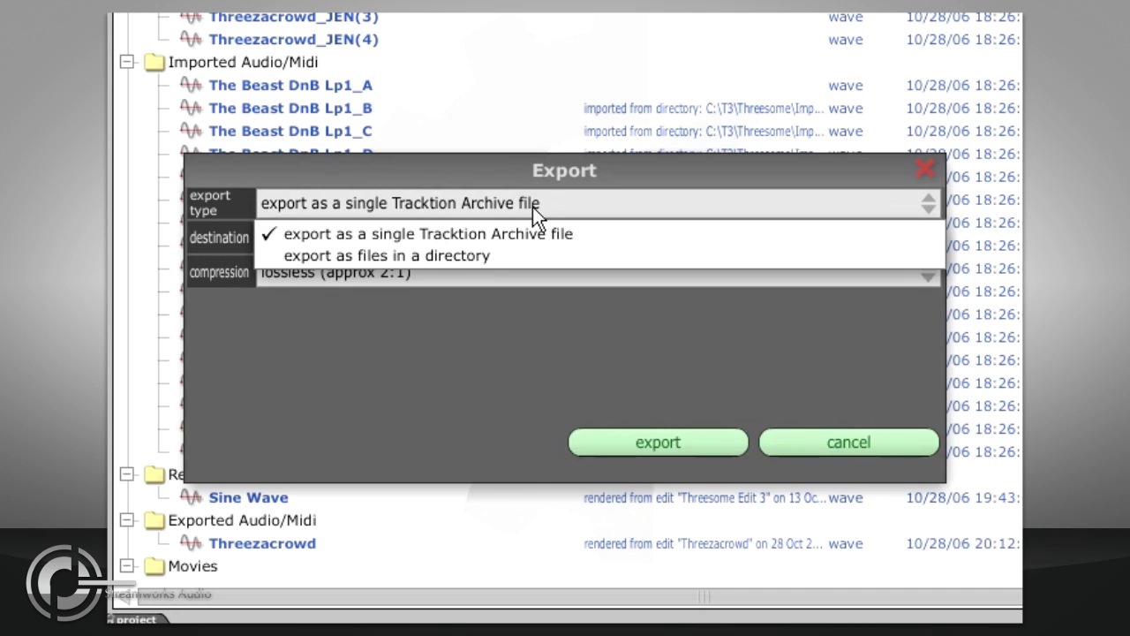
pyautogui.click(518, 258)
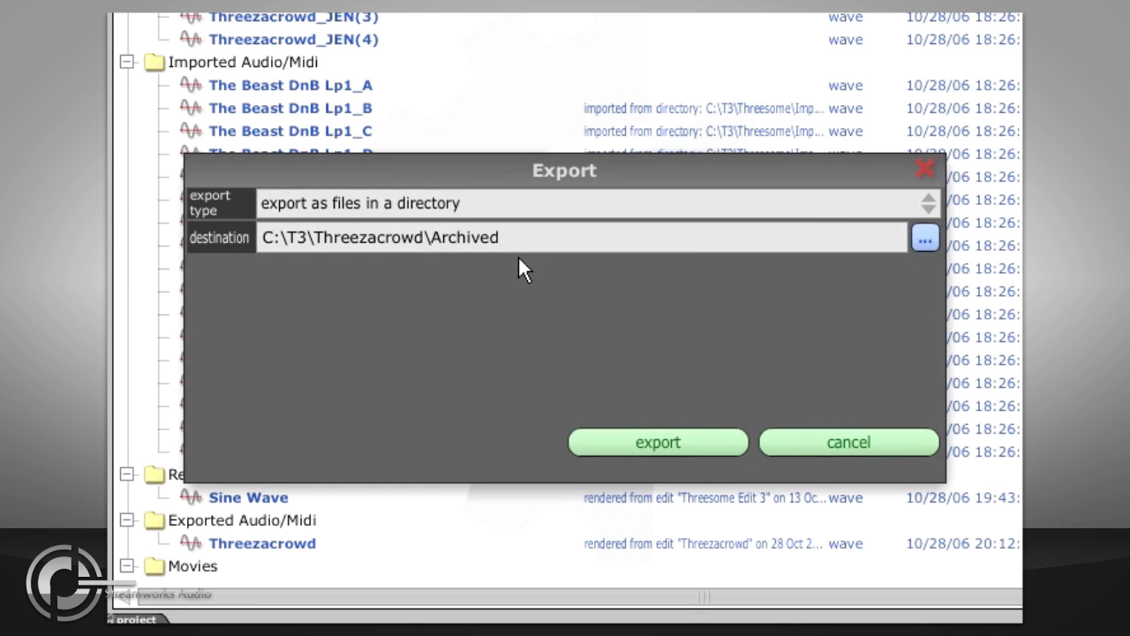
pyautogui.click(925, 235)
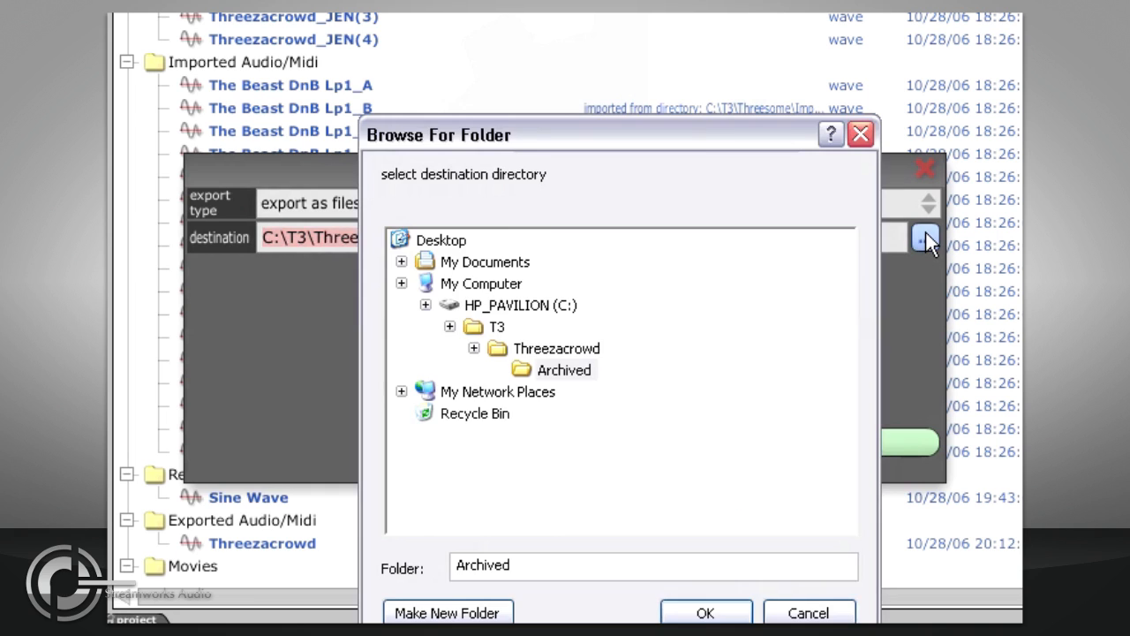
pyautogui.click(825, 614)
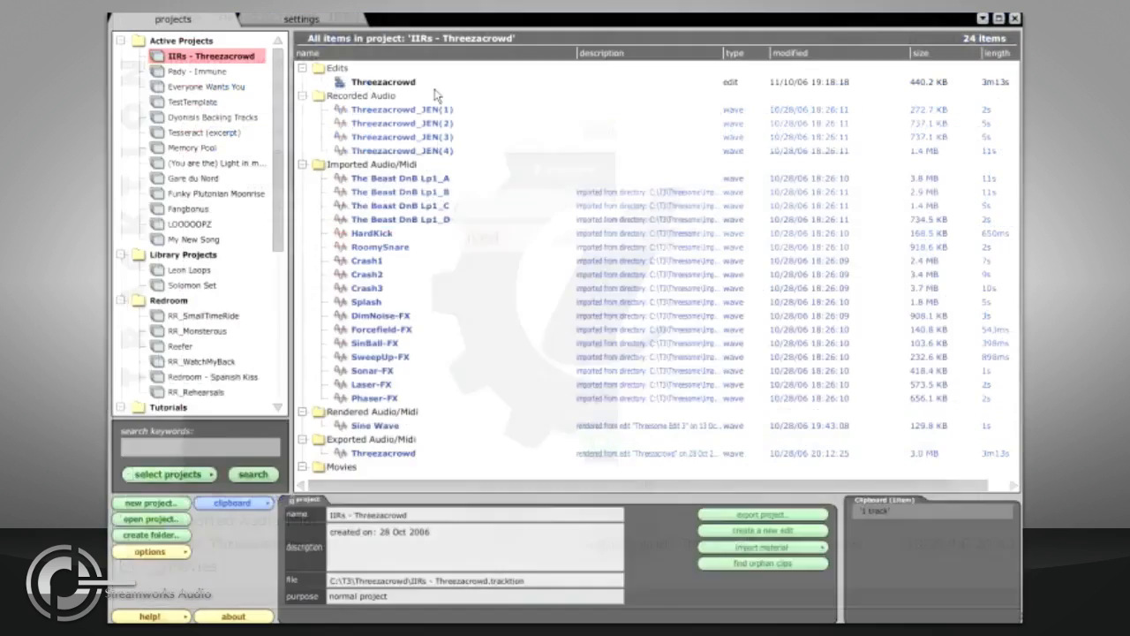
# Step: Export the Threezacrowd edit as a Tracktion archive with handles of 5 seconds, toggling the include library projects option
pyautogui.click(431, 82)
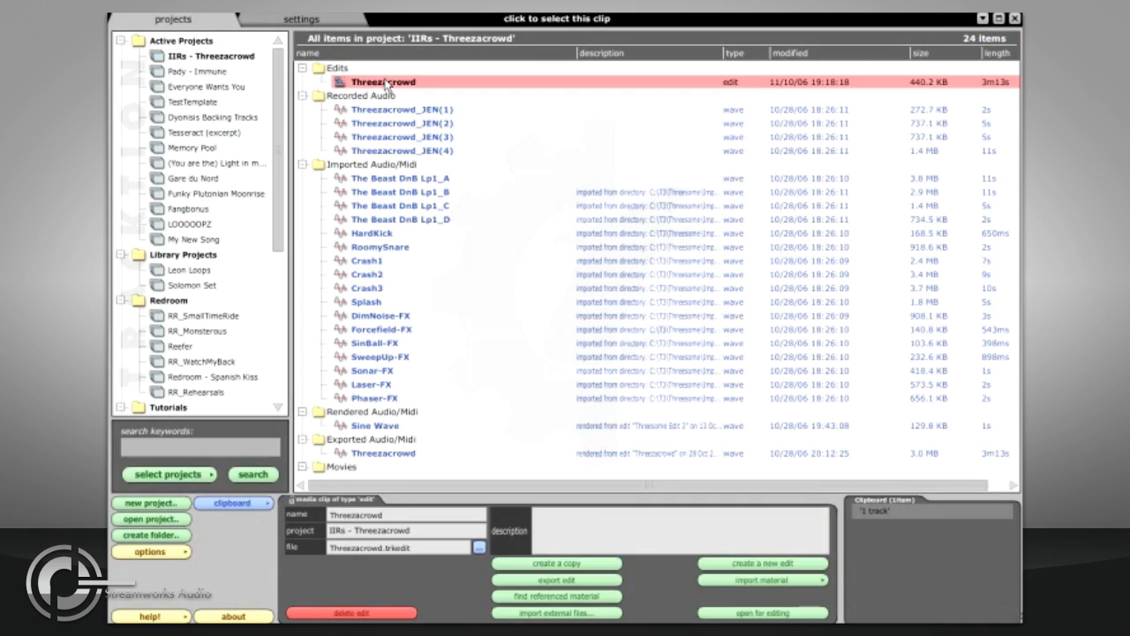
pyautogui.click(600, 581)
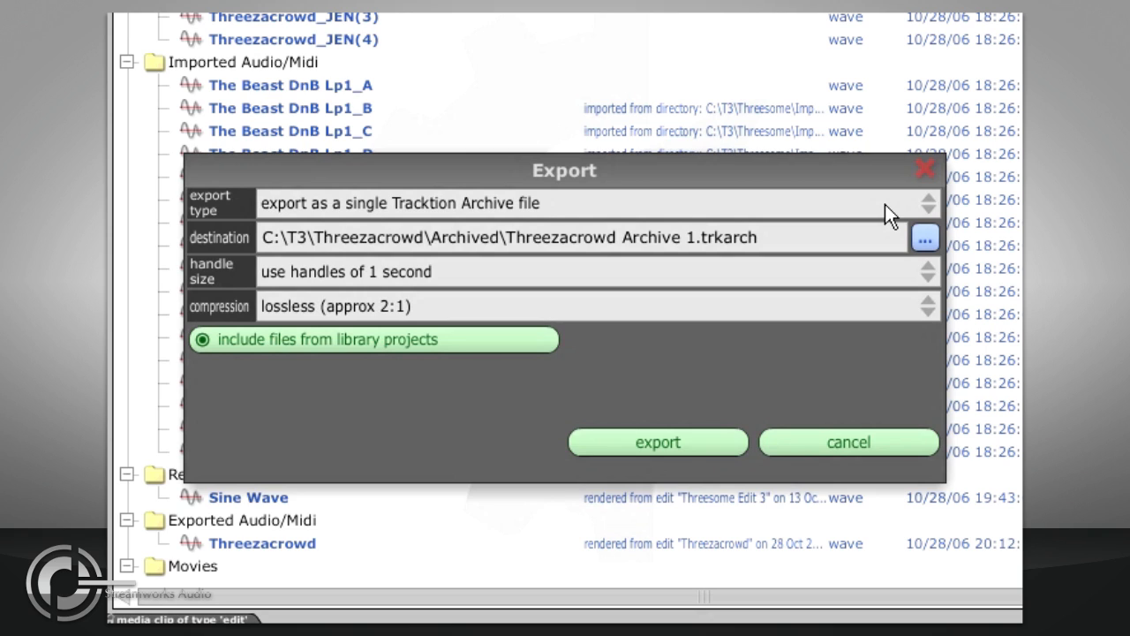
pyautogui.click(792, 281)
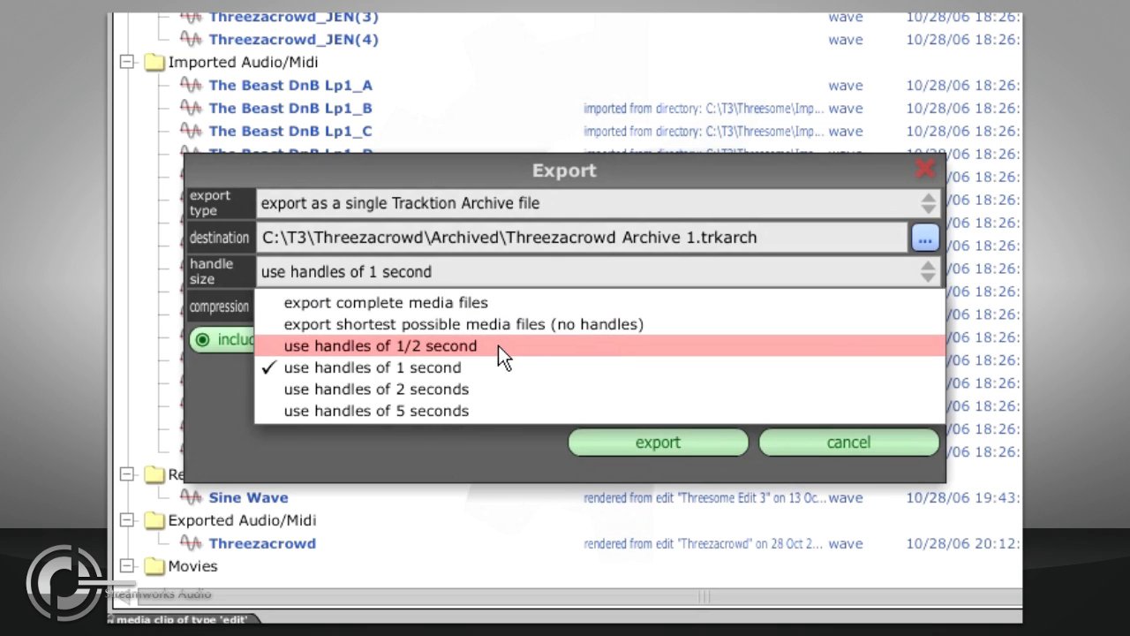
pyautogui.click(483, 411)
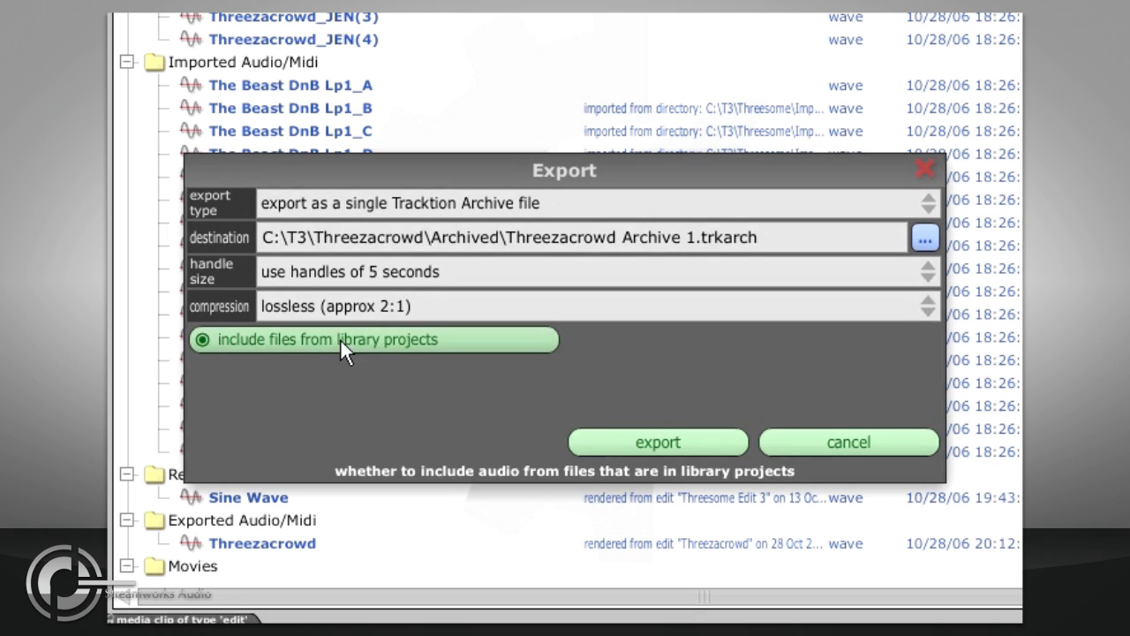
pyautogui.click(454, 344)
pyautogui.click(604, 438)
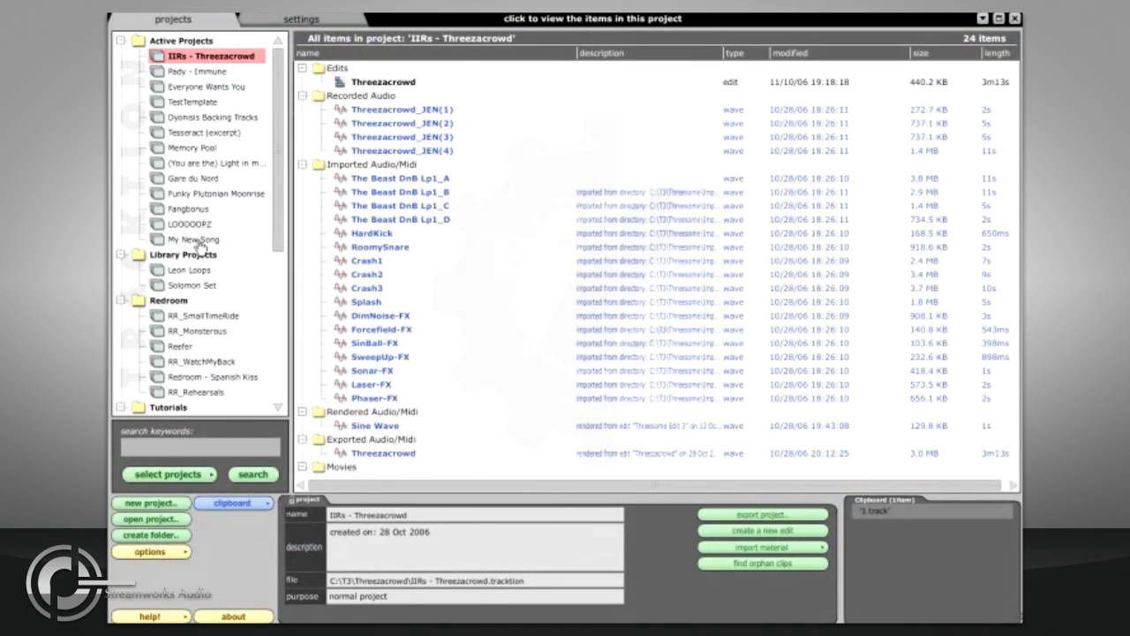
# Step: Unpack Threezacrowd Archive 1 from the Threezacrowd Archived folder into the My New Song project
pyautogui.click(198, 241)
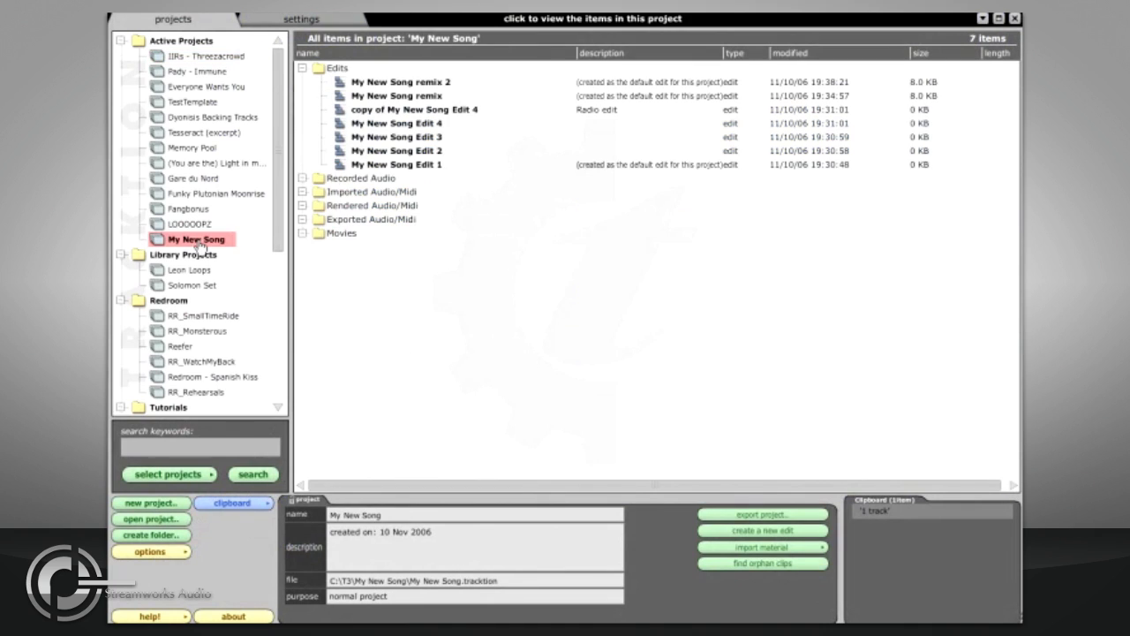
pyautogui.click(726, 548)
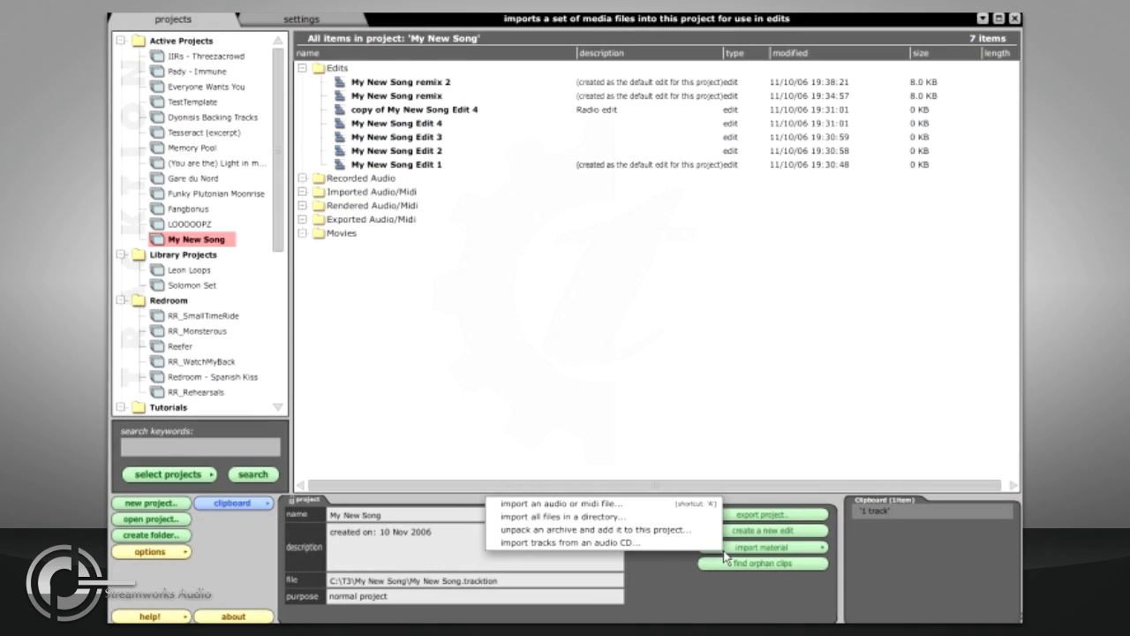
pyautogui.click(689, 530)
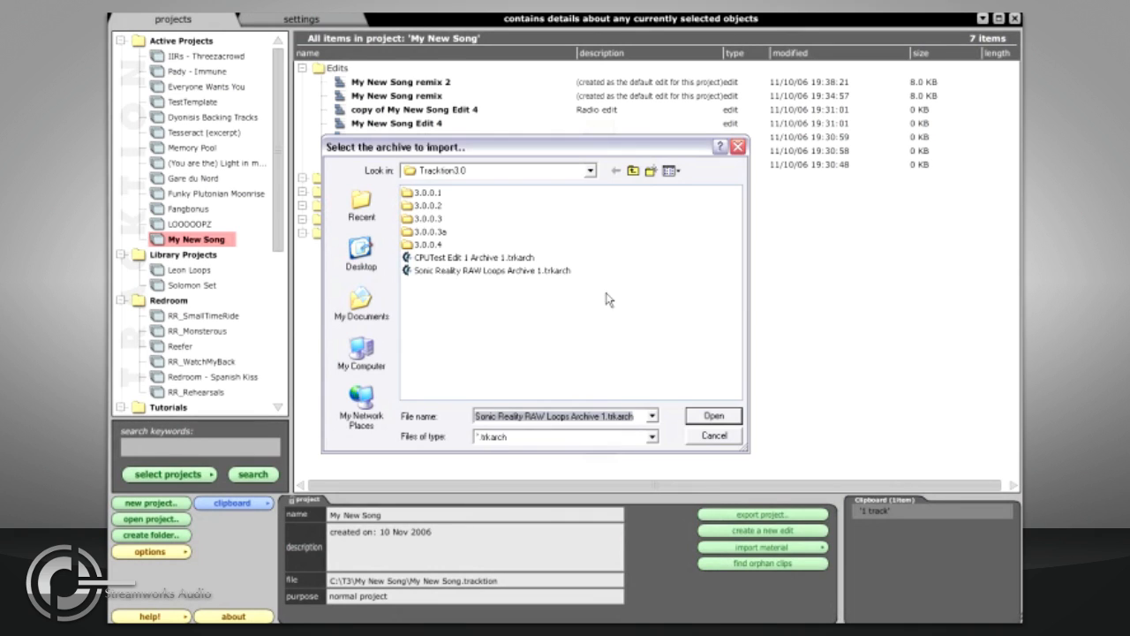
pyautogui.click(576, 175)
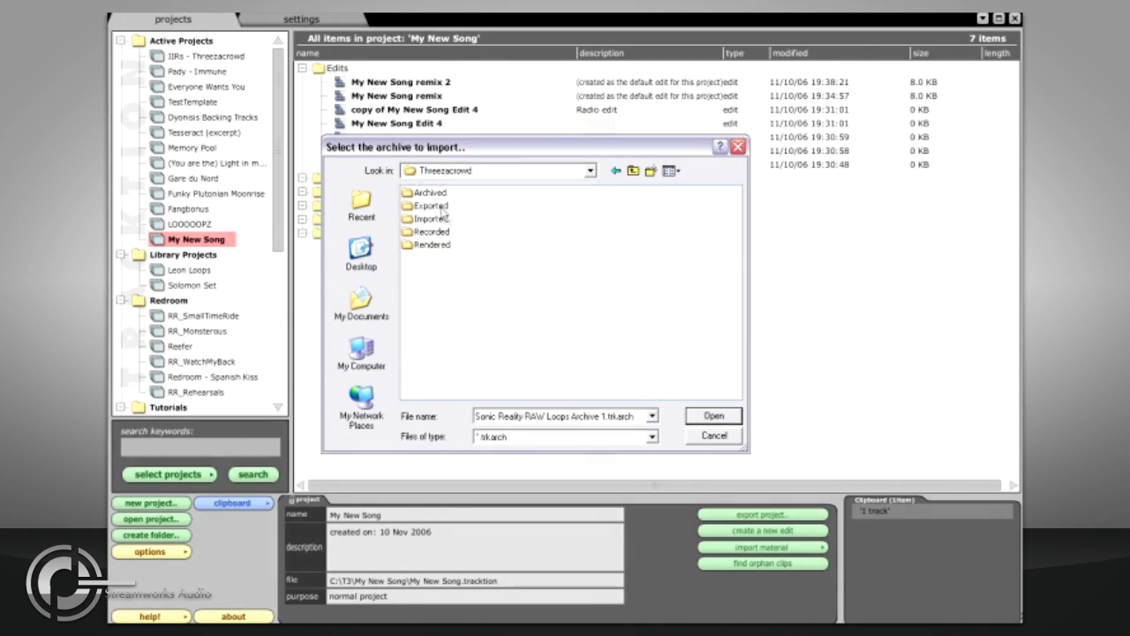
pyautogui.doubleClick(431, 192)
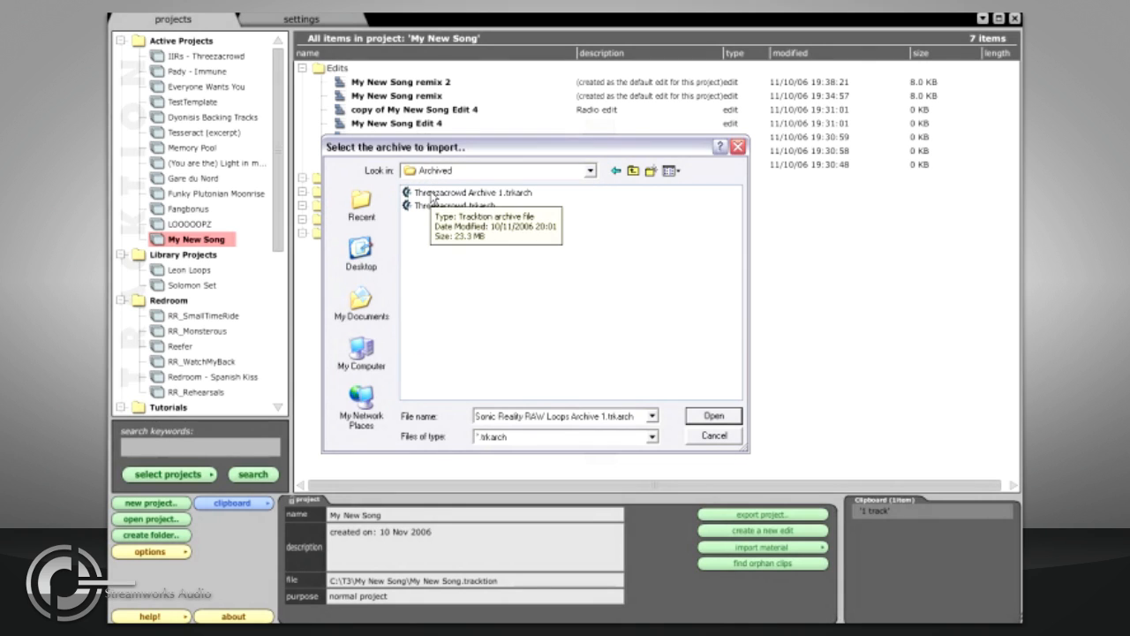
pyautogui.doubleClick(431, 193)
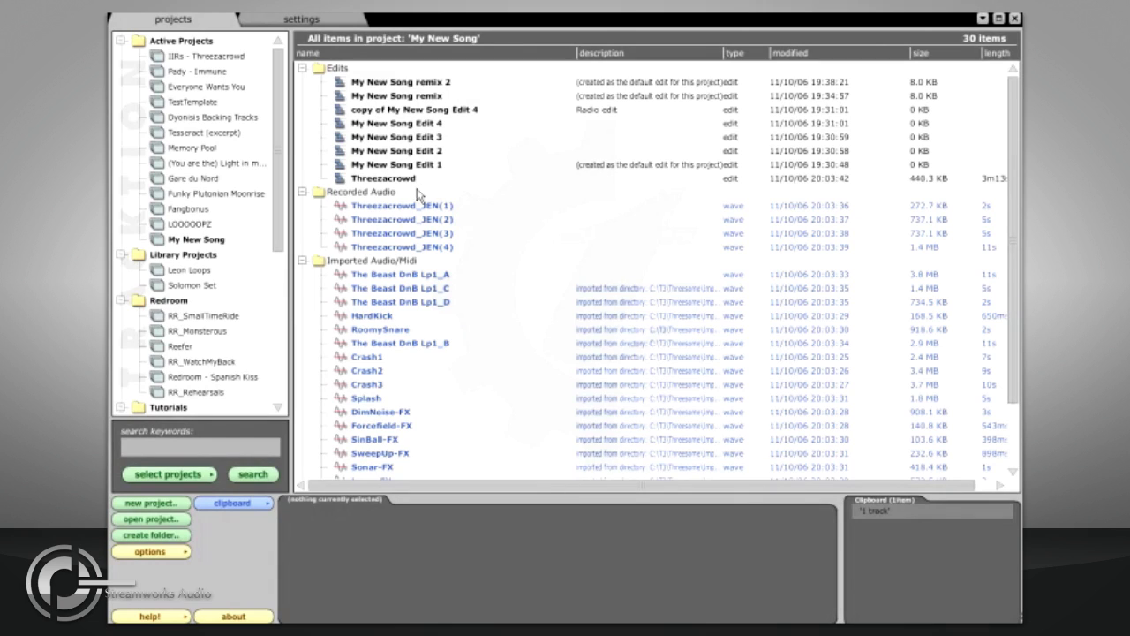
# Step: Find the orphan clips in the Redroom - Spanish Kiss project and select all of them
pyautogui.click(410, 180)
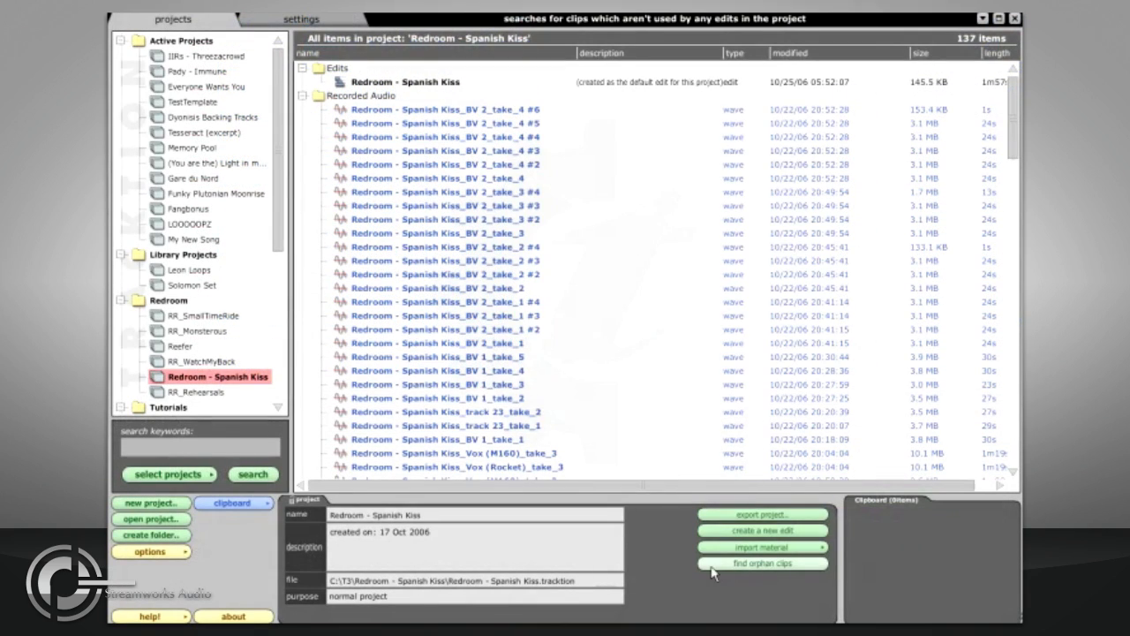
pyautogui.click(711, 567)
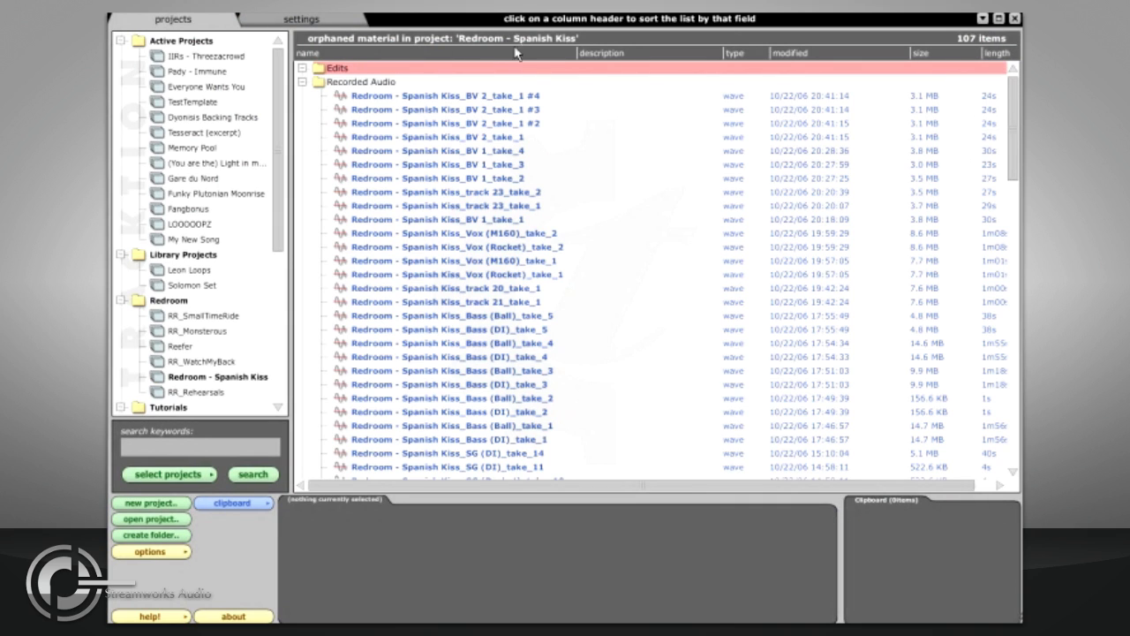
pyautogui.click(383, 97)
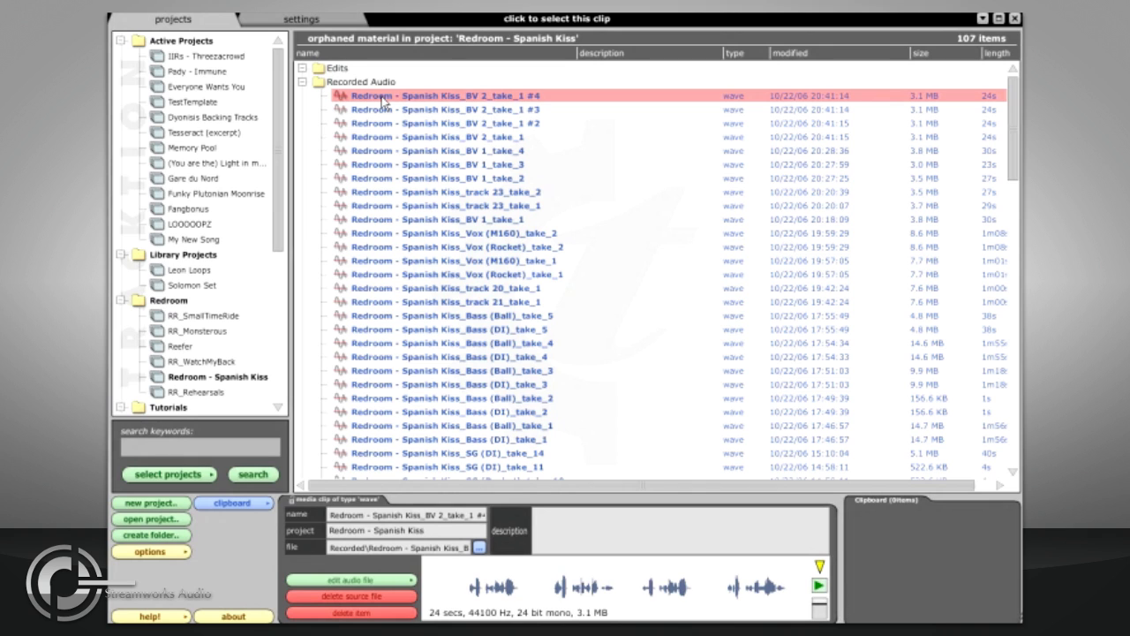
pyautogui.hotkey('ctrl', 'a')
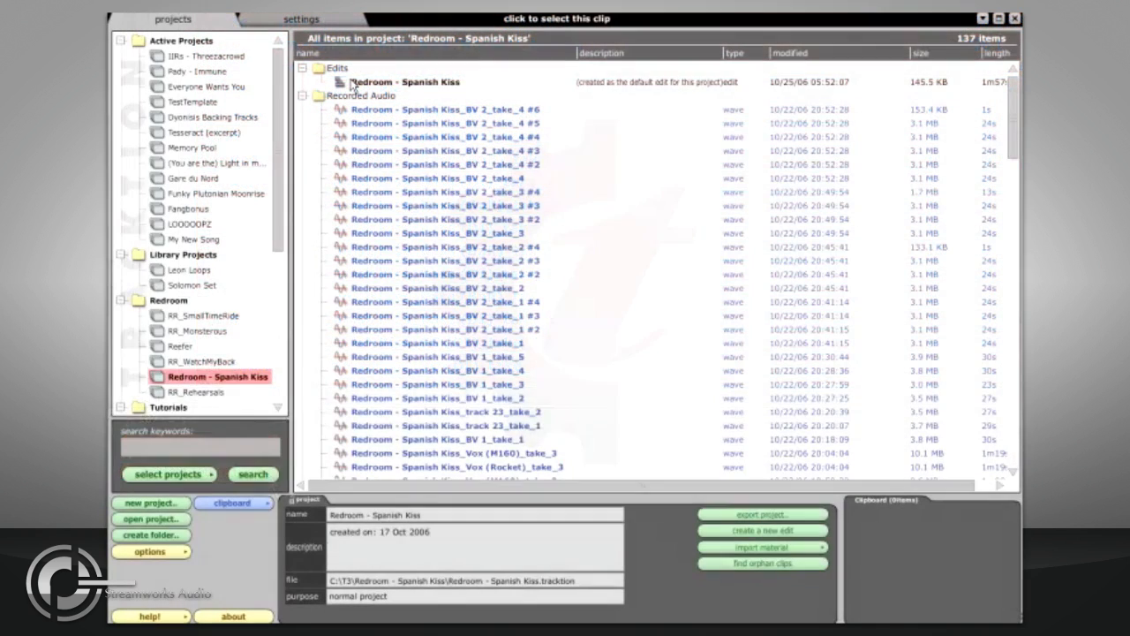
# Step: List the material referenced by the Redroom - Spanish Kiss edit and inspect one of its clips
pyautogui.click(353, 82)
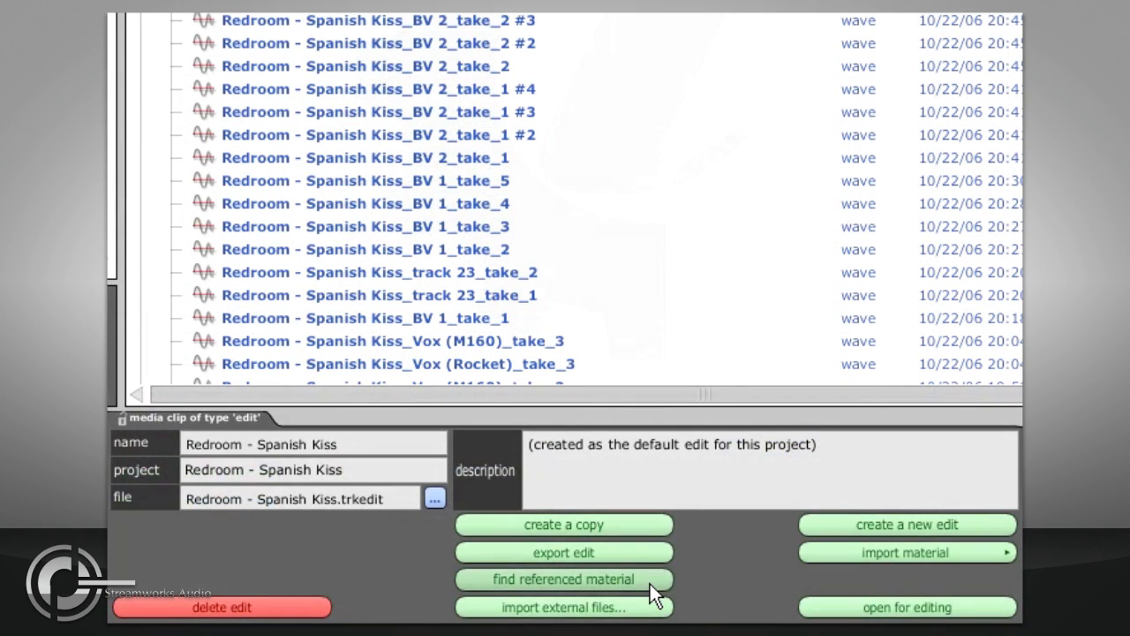
pyautogui.click(650, 581)
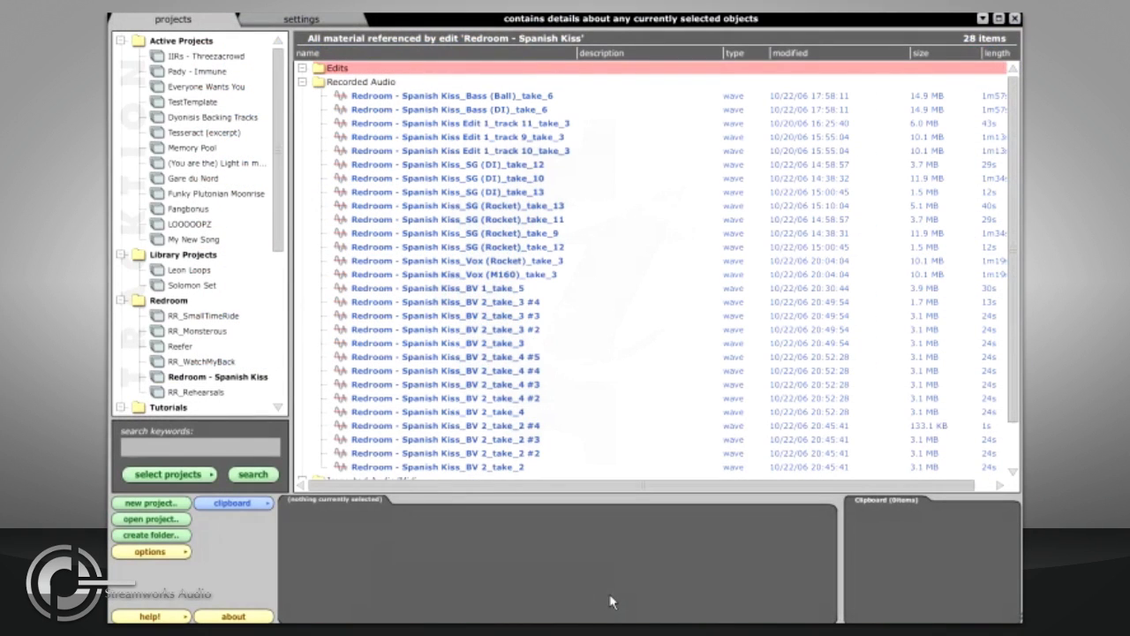
pyautogui.click(441, 192)
pyautogui.scroll(-2, 441, 198)
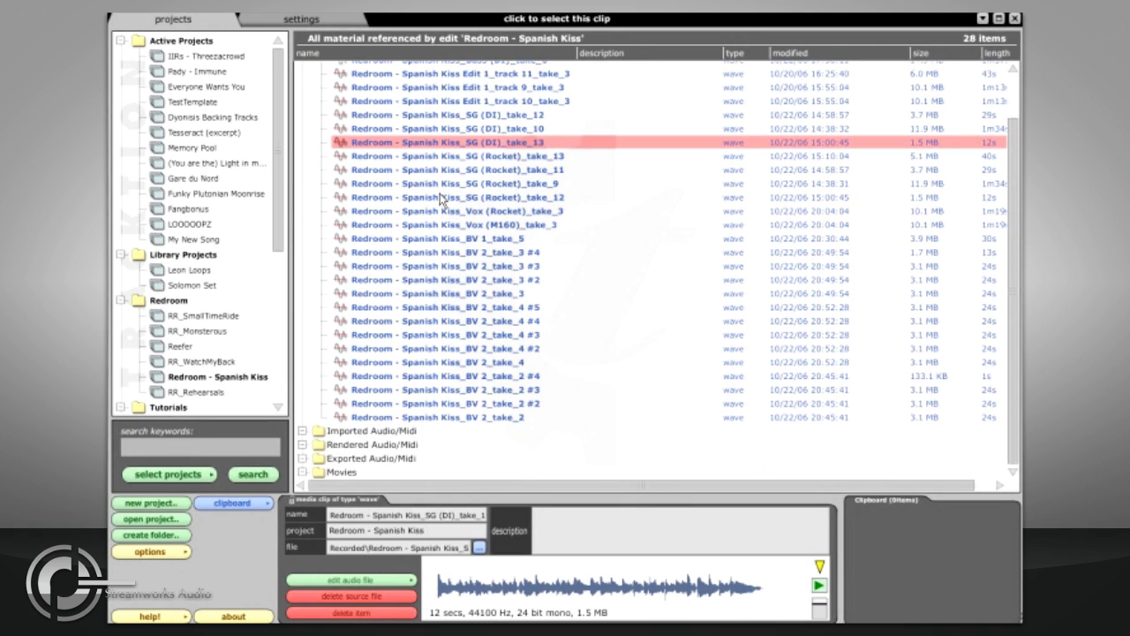
pyautogui.scroll(2, 442, 200)
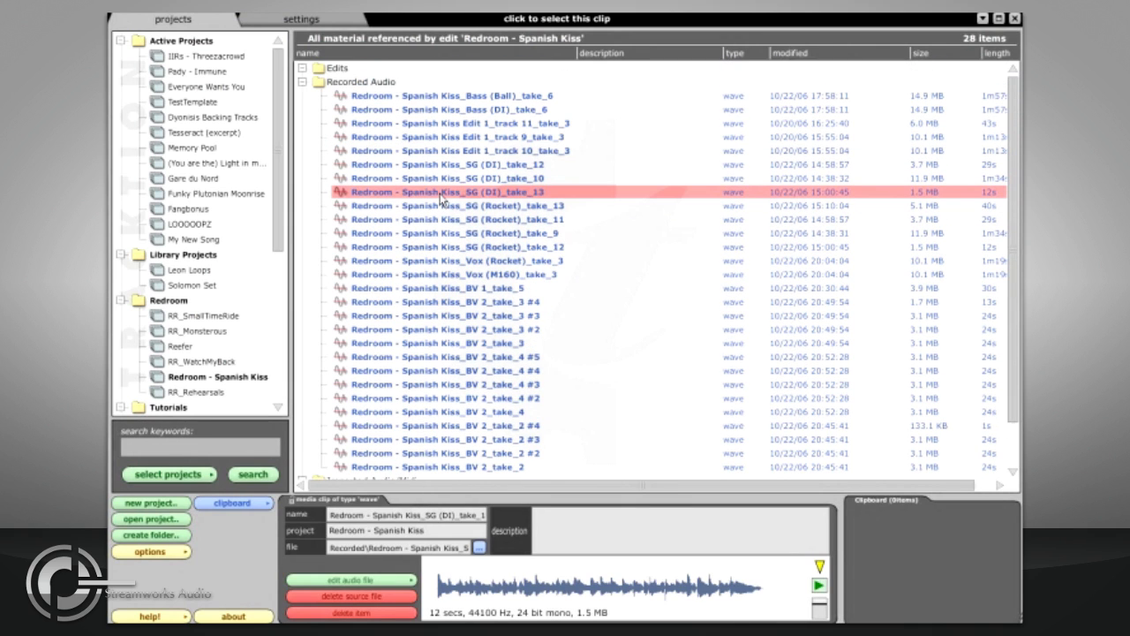
# Step: Search all projects for the keyword guitar, selecting every project in the search scope
pyautogui.click(212, 446)
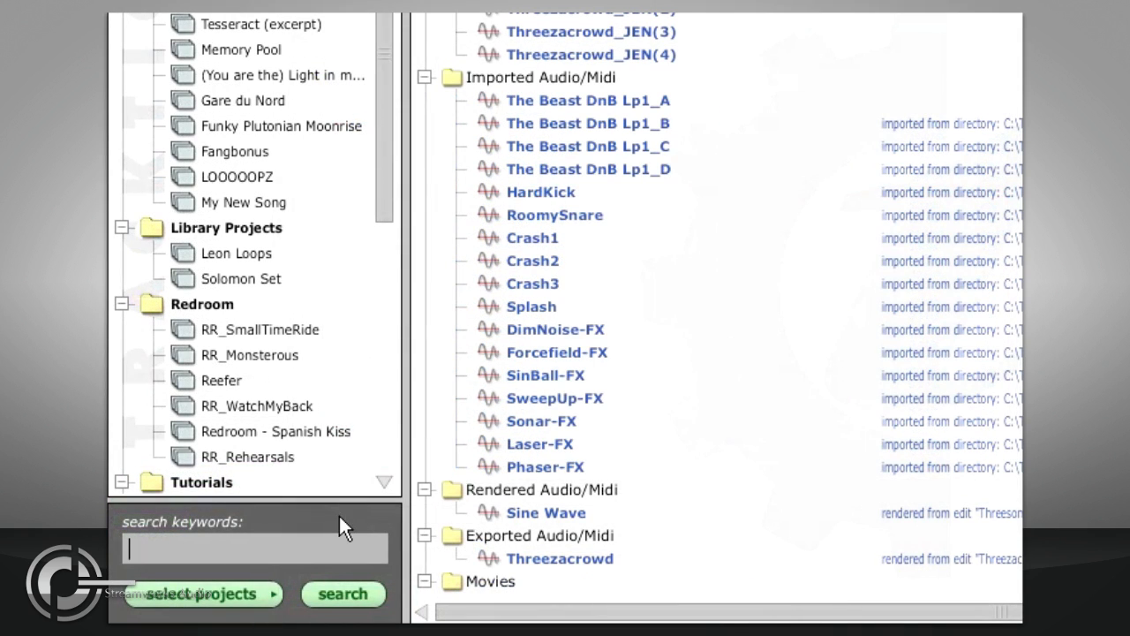
pyautogui.click(270, 593)
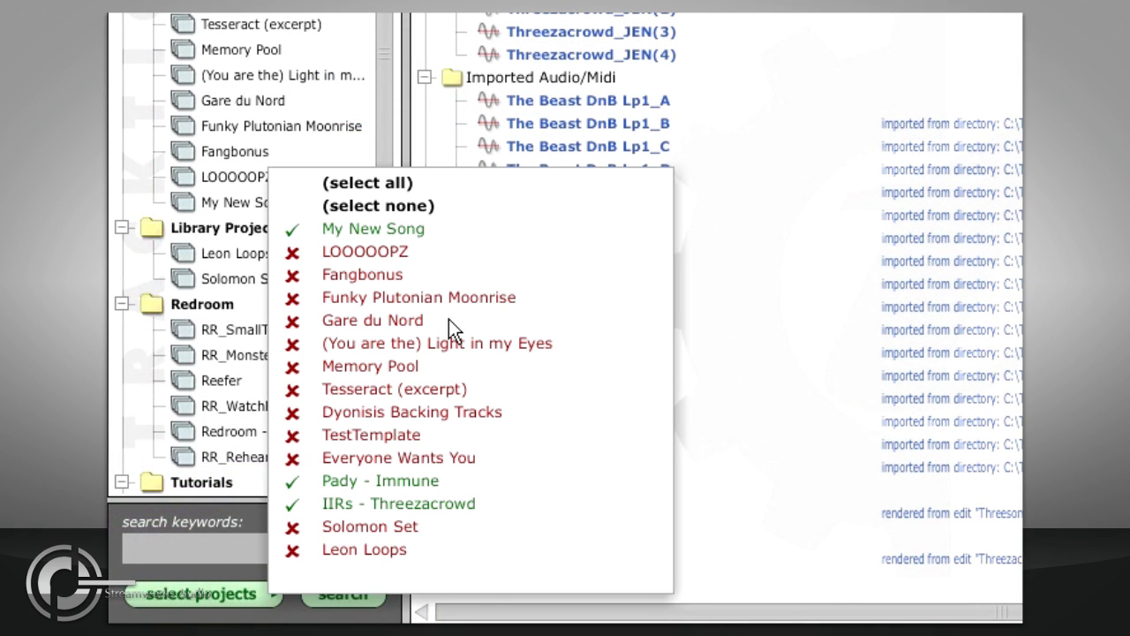
pyautogui.click(347, 299)
pyautogui.click(364, 188)
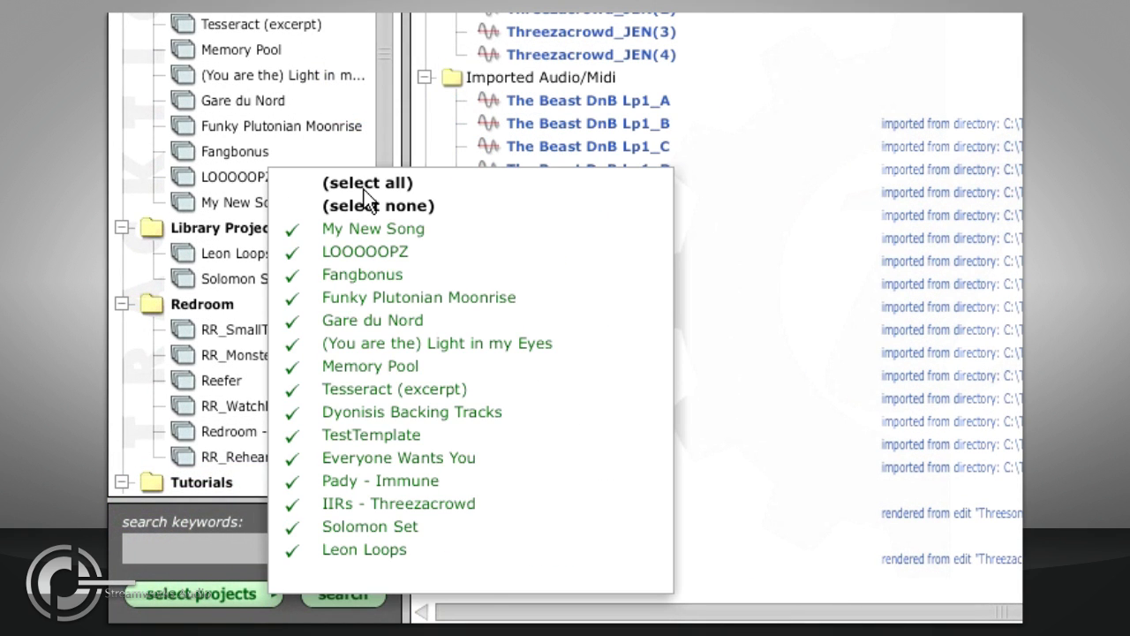
pyautogui.click(209, 537)
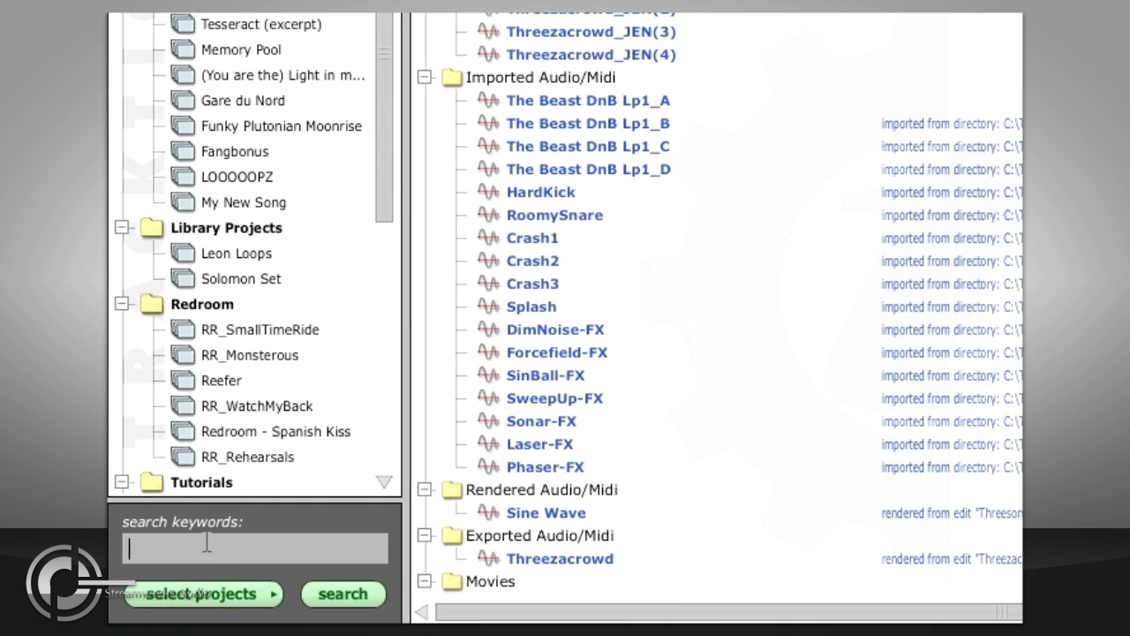
pyautogui.write('guitar')
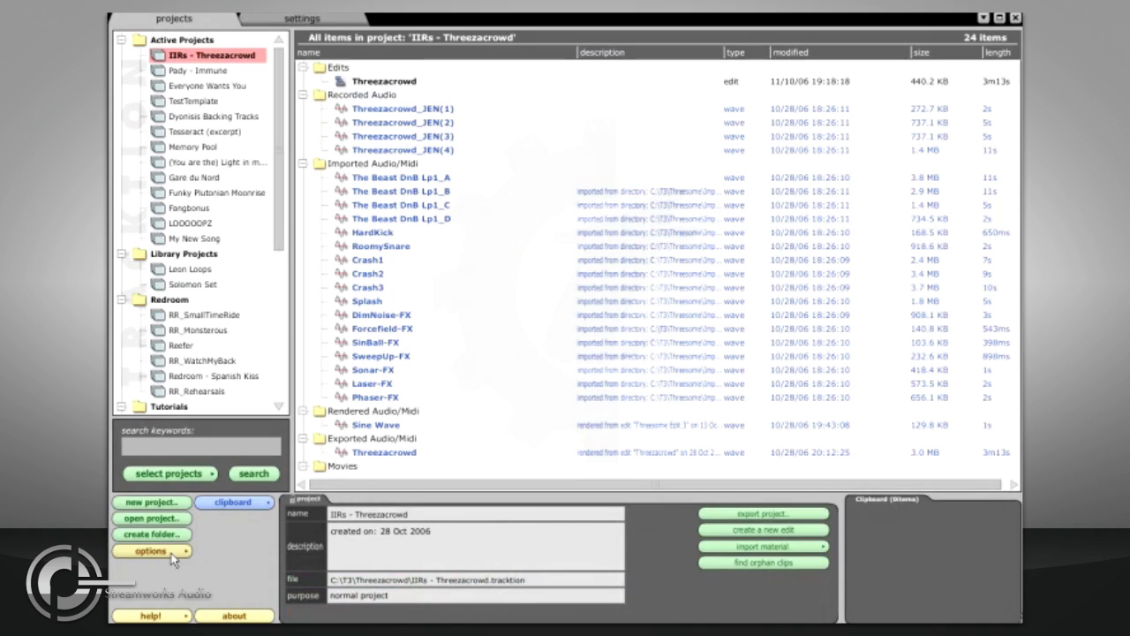
# Step: Hide the folders in the project item list
pyautogui.click(176, 552)
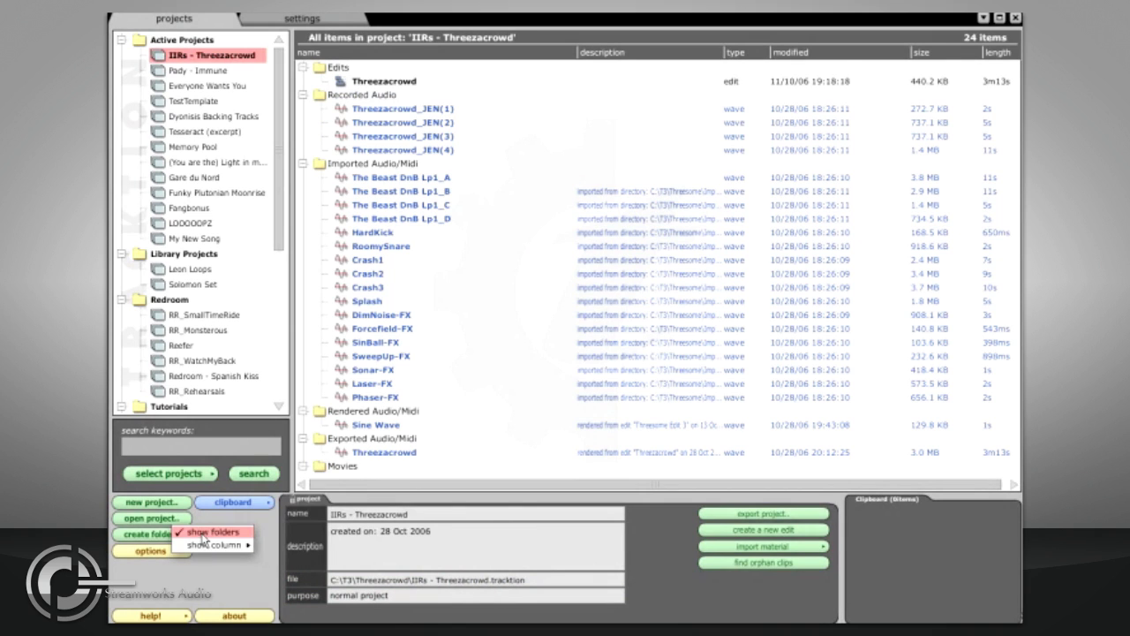
pyautogui.click(201, 533)
# Step: Add the project column to the project item list
pyautogui.click(177, 552)
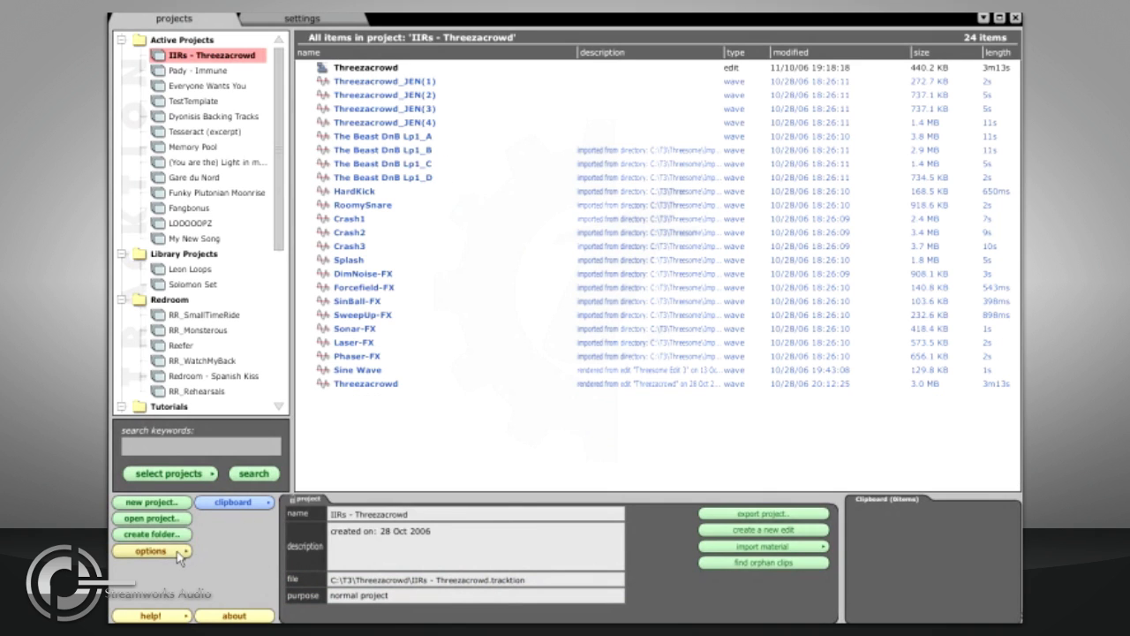
pyautogui.moveTo(201, 544)
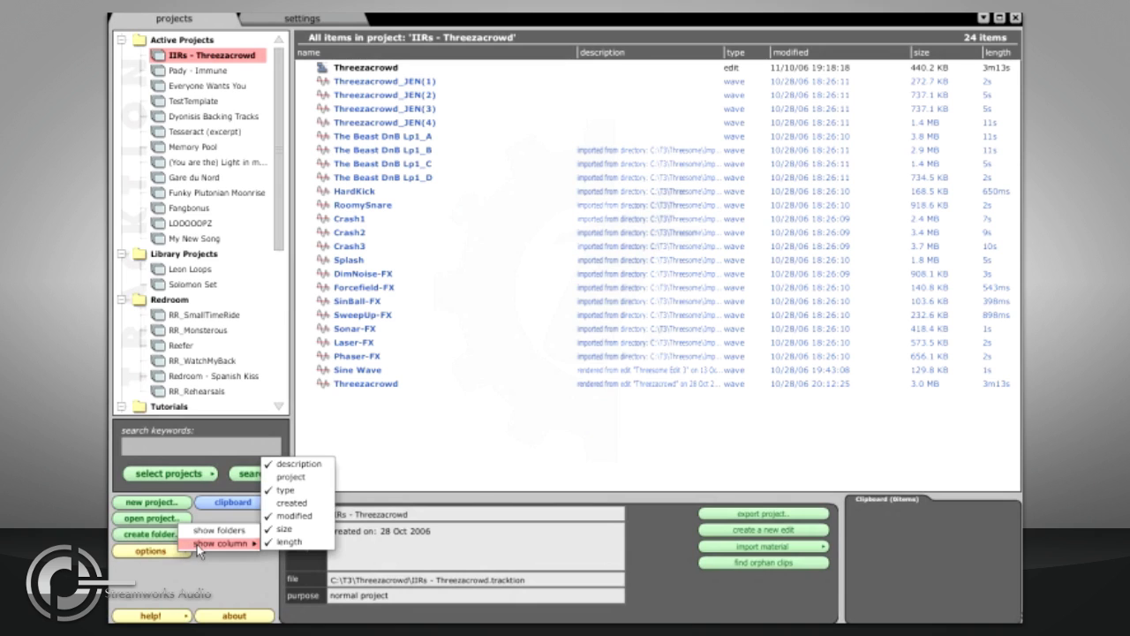
pyautogui.click(295, 478)
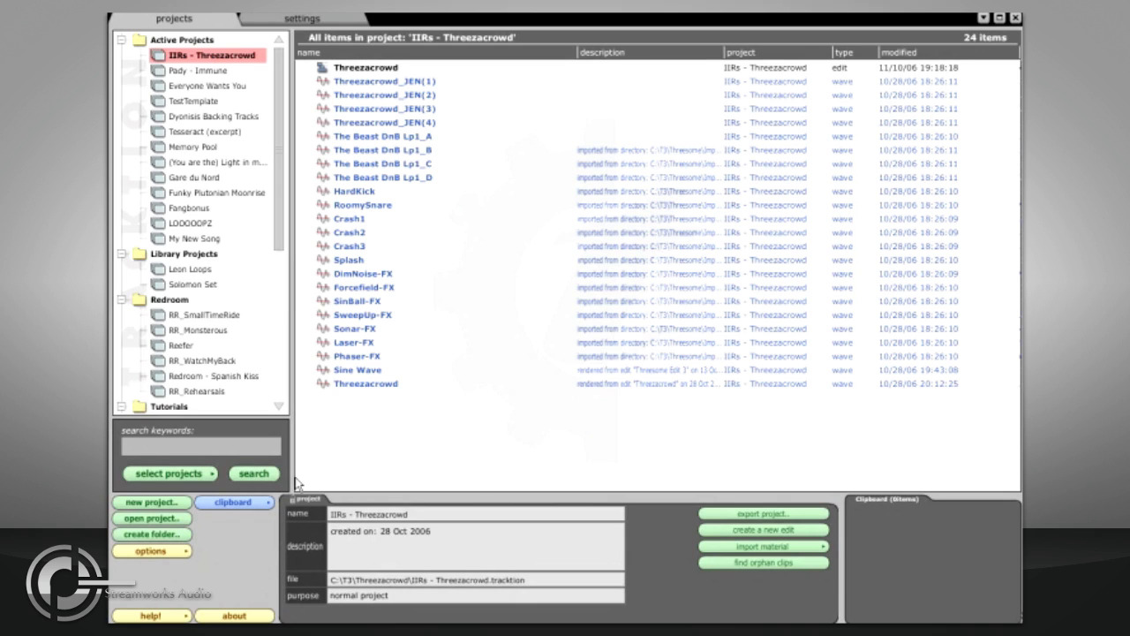
# Step: Show the folders in the project item list again
pyautogui.click(175, 551)
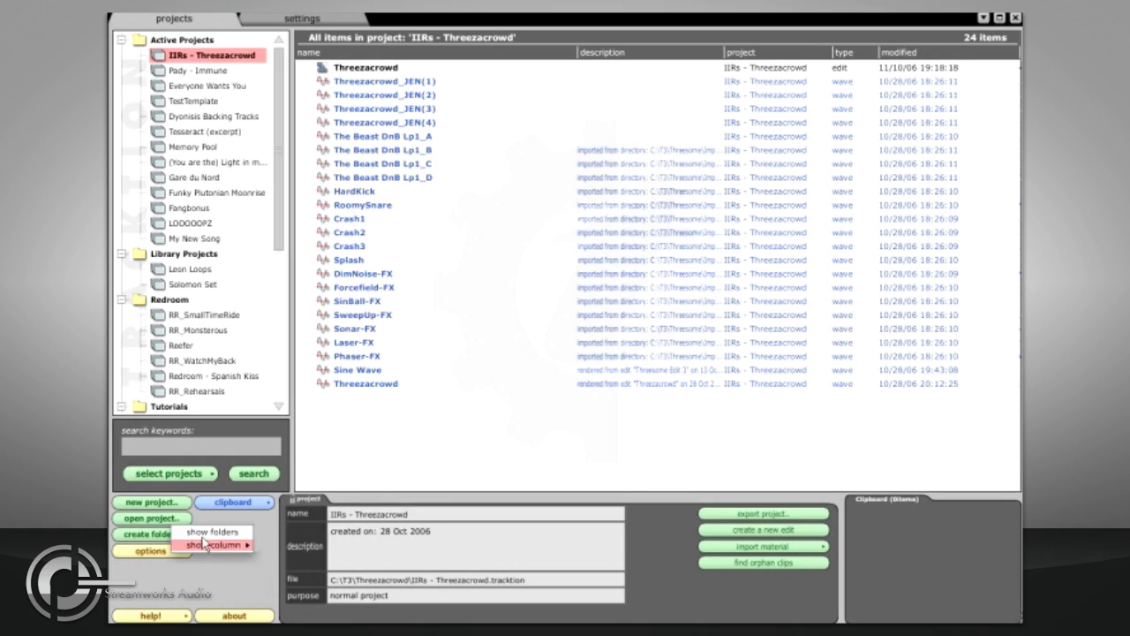
pyautogui.click(204, 532)
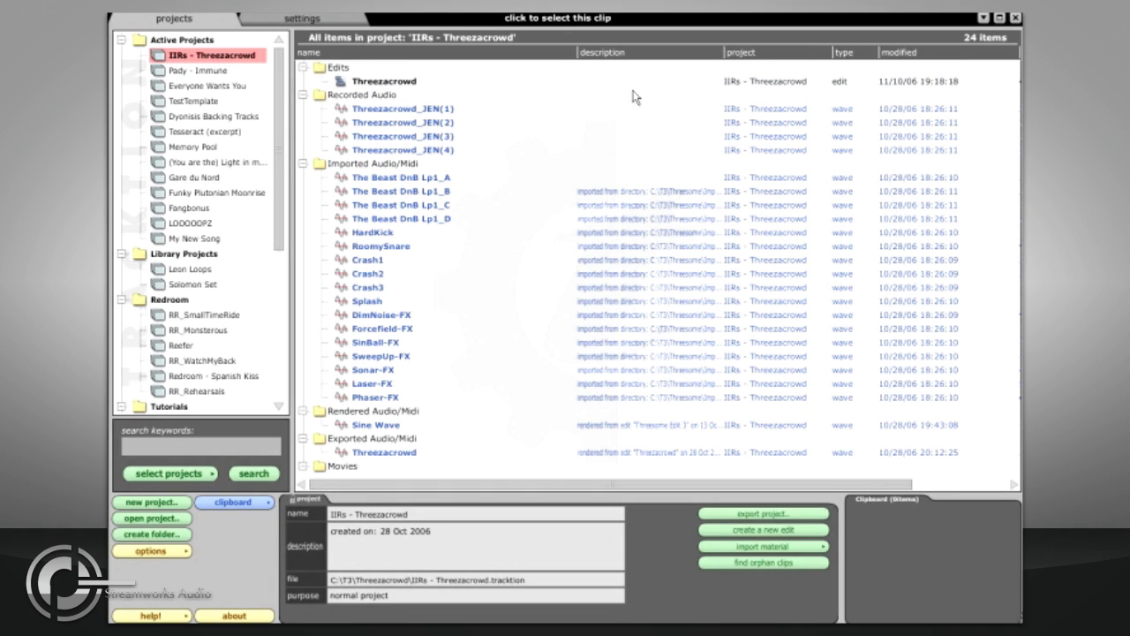
# Step: Sort the IIRs - Threezacrowd items by modified date and widen the description column
pyautogui.click(898, 53)
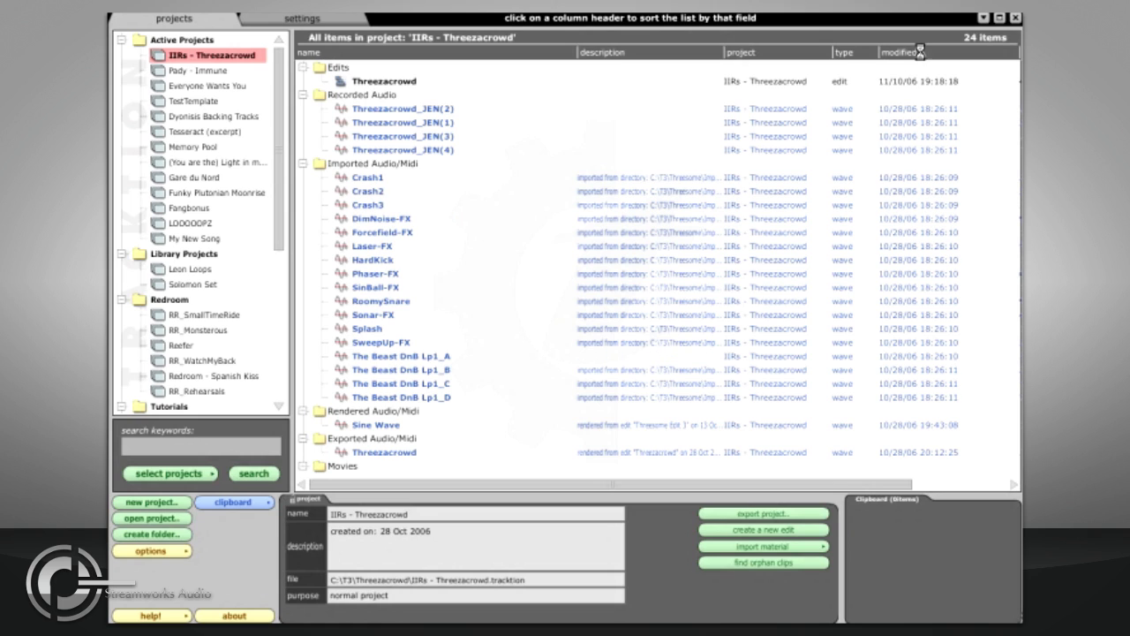
pyautogui.click(917, 55)
pyautogui.click(912, 56)
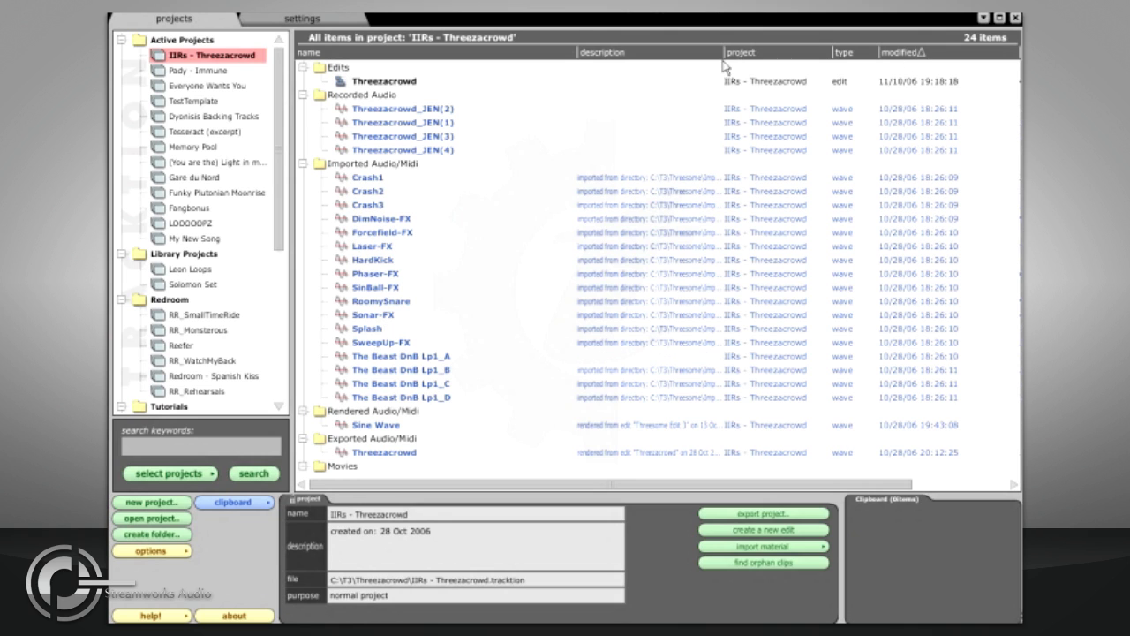
pyautogui.moveTo(724, 54); pyautogui.dragTo(814, 53)
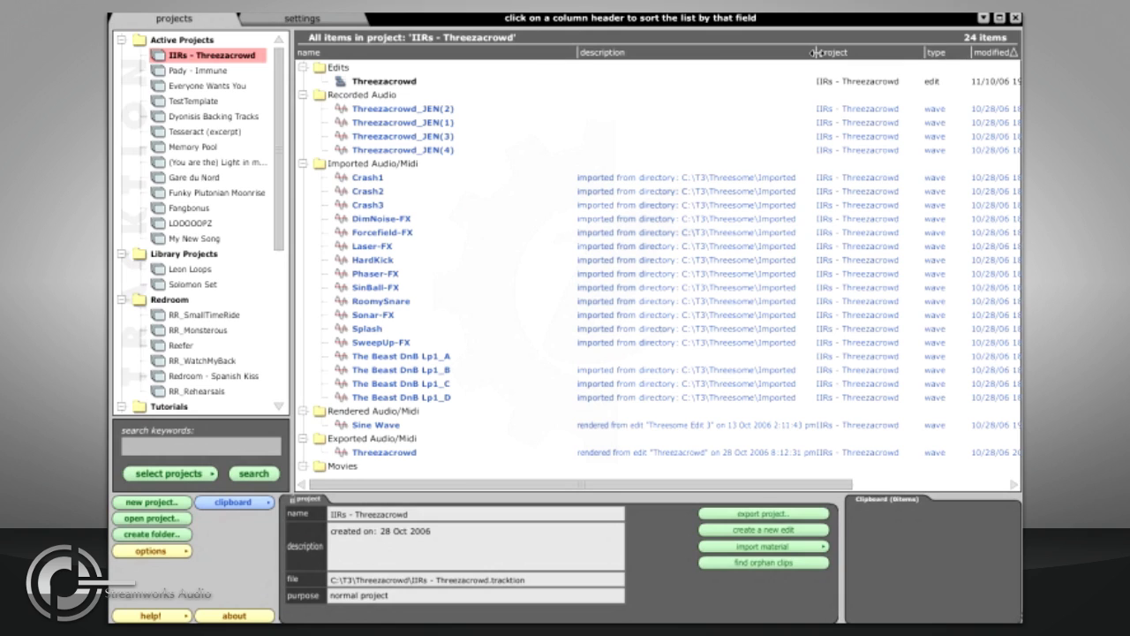
# Step: Rename the Crash1 imported clip as Crash 1
pyautogui.click(363, 179)
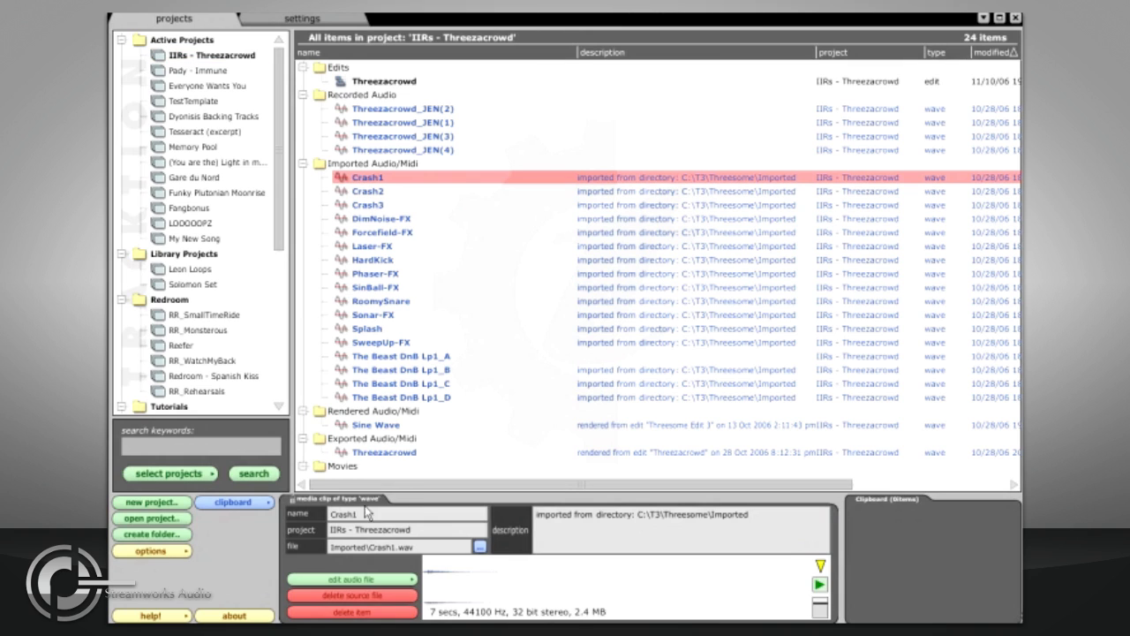
pyautogui.click(356, 514)
pyautogui.moveTo(356, 514); pyautogui.dragTo(332, 516)
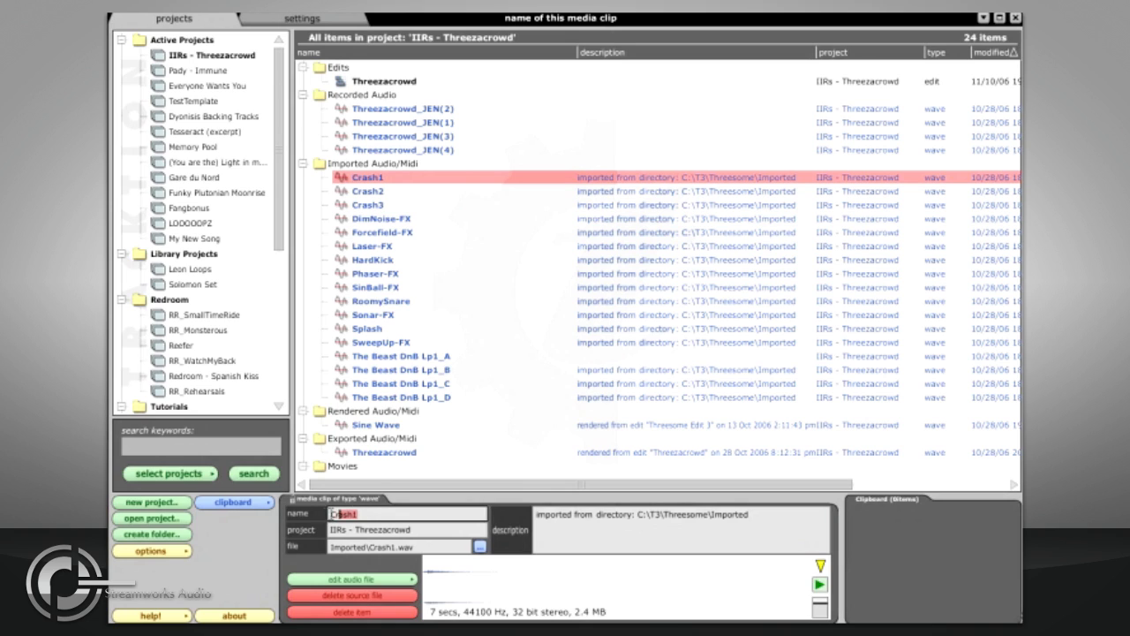
pyautogui.write('Cymbal 1')
pyautogui.press('Return')
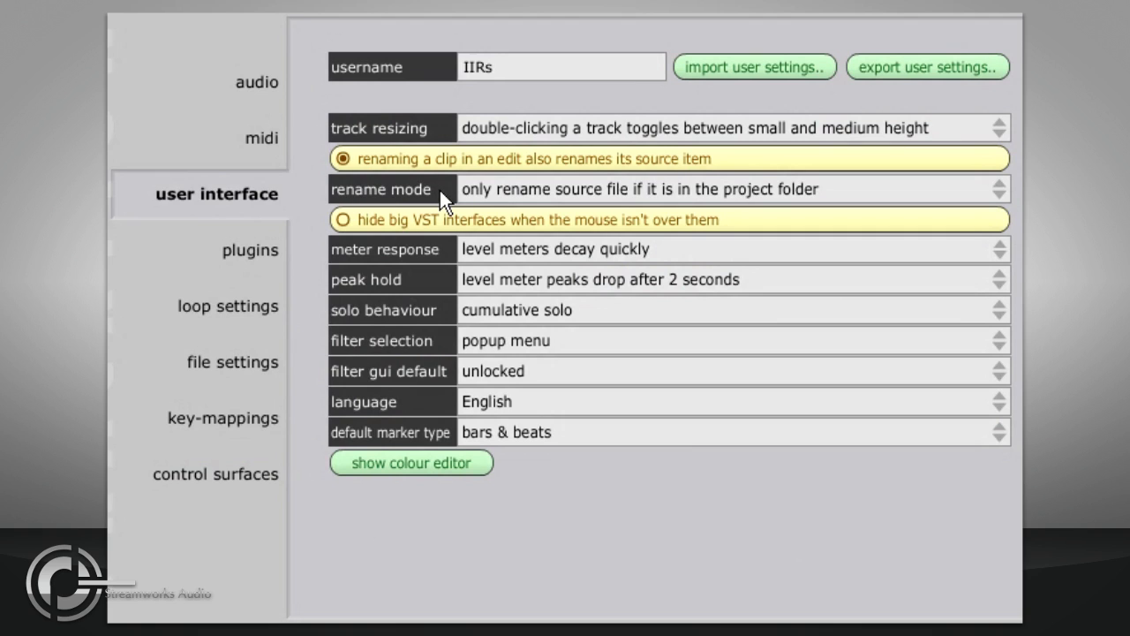
# Step: Set the rename mode to always rename source file
pyautogui.click(679, 189)
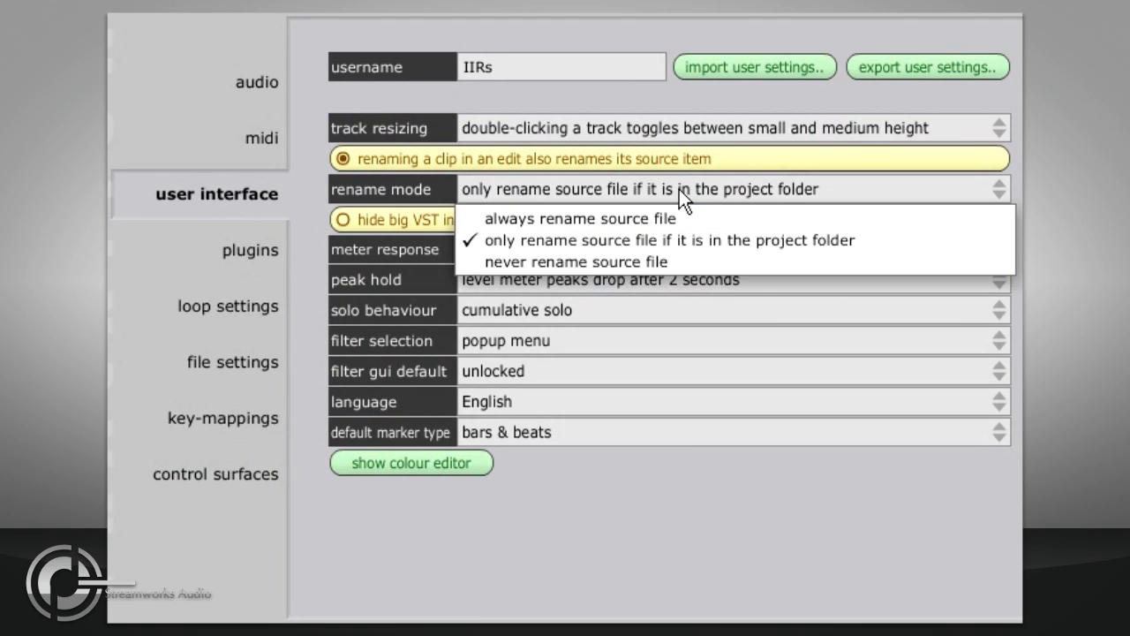
pyautogui.click(726, 222)
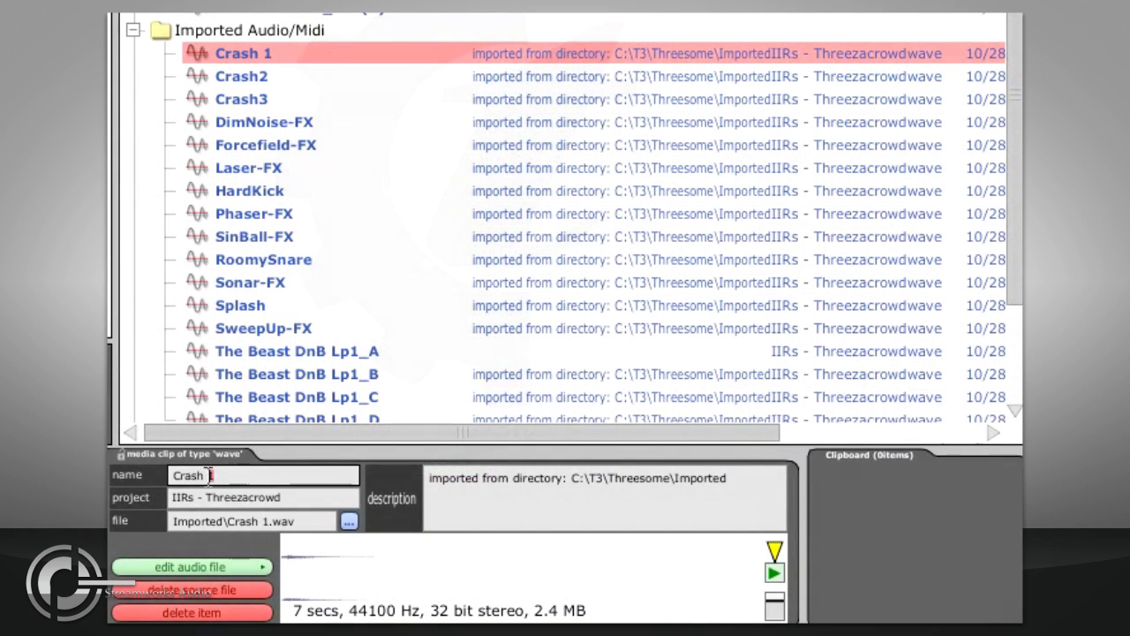
# Step: Rename the Crash 1 clip as Cymbal 1
pyautogui.click(152, 475)
pyautogui.write('Cymbal 1')
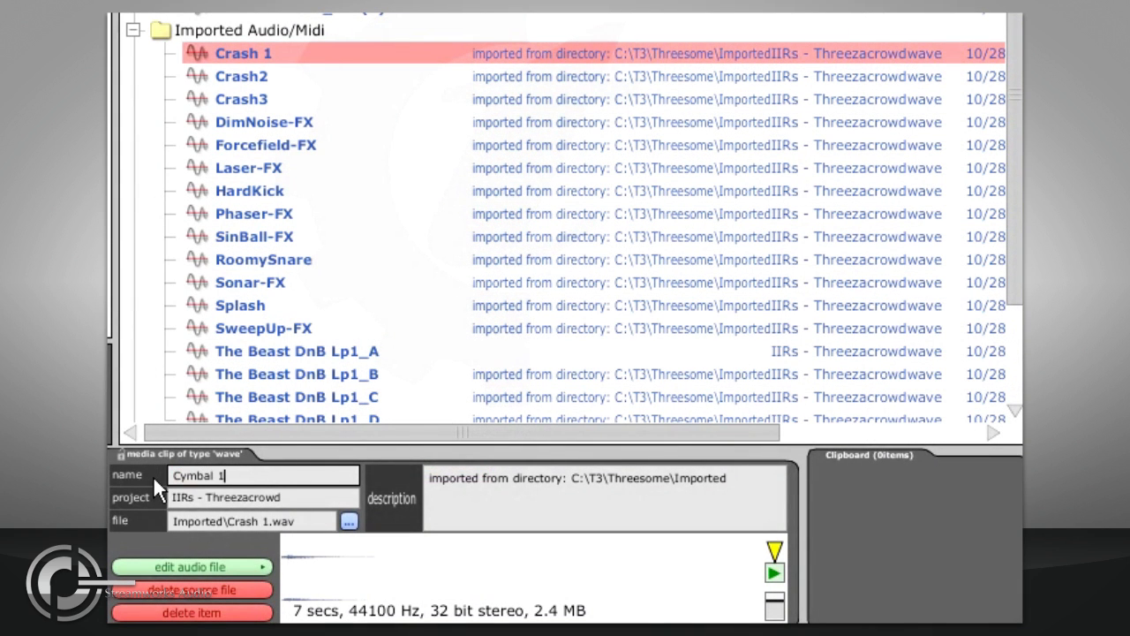
pyautogui.press('Return')
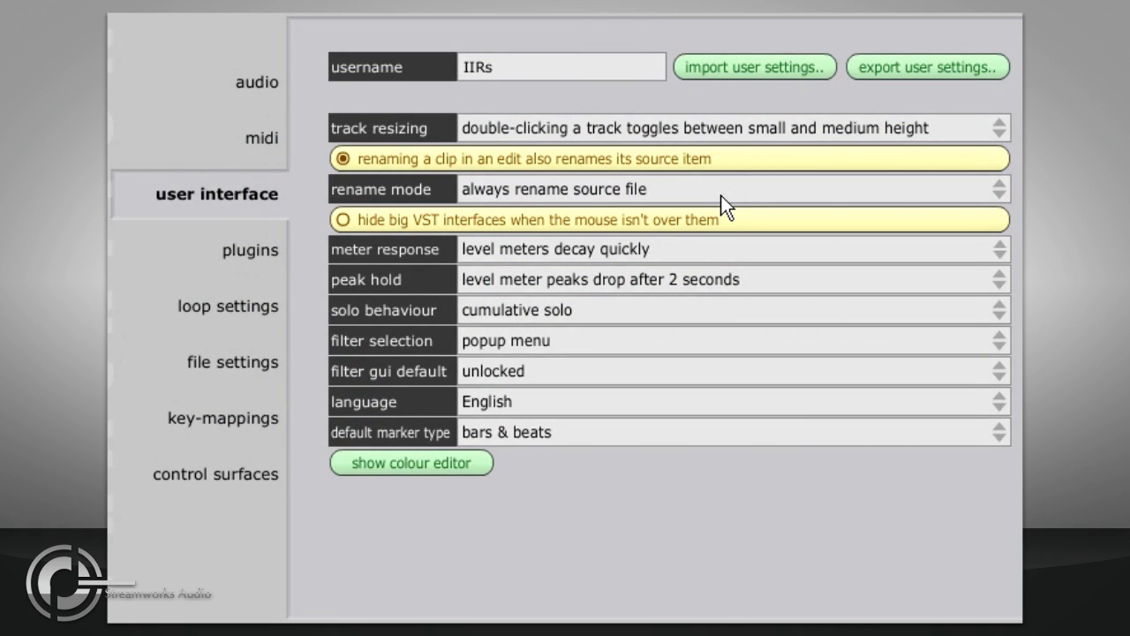
# Step: Set the rename mode to never rename source file
pyautogui.click(721, 187)
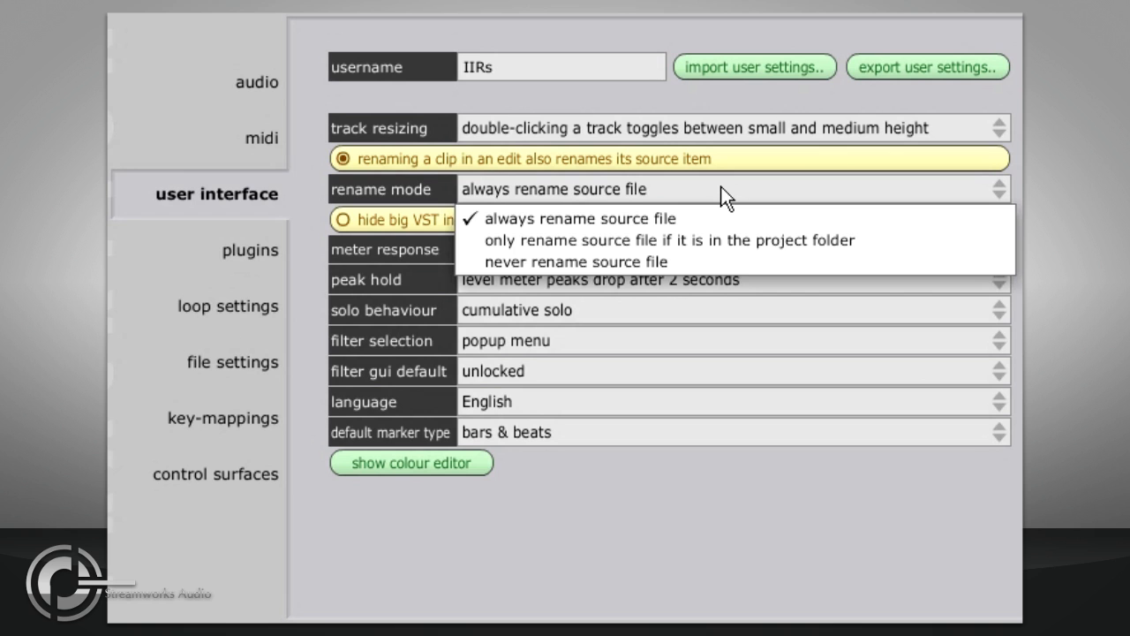
pyautogui.click(719, 261)
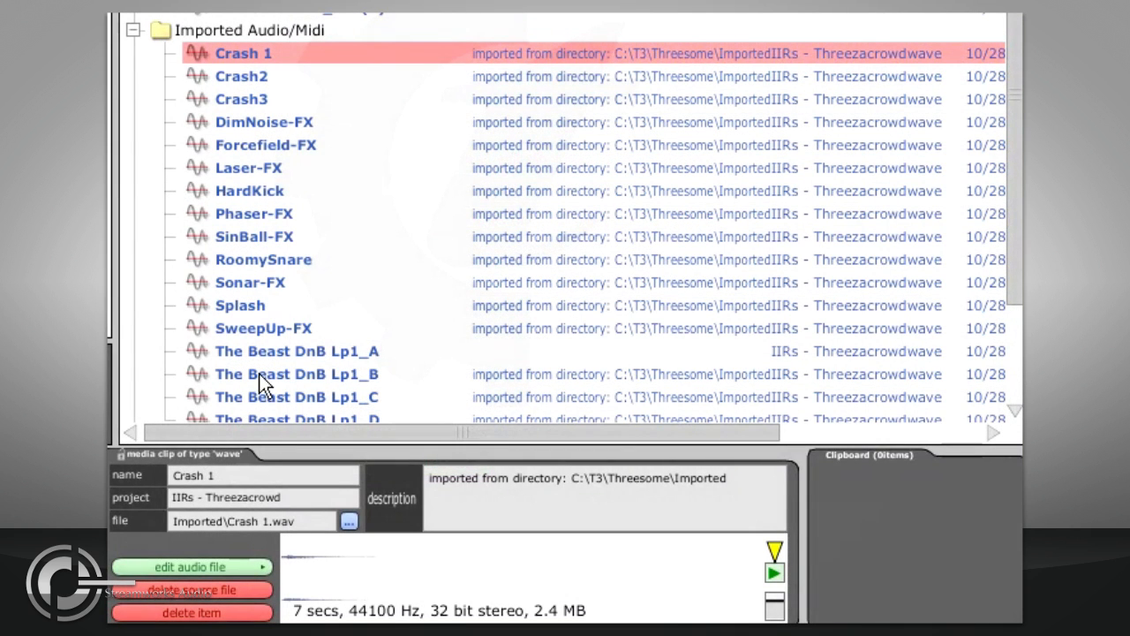
# Step: Rename the Crash 1 clip as Cymbal 1 with source-file renaming off
pyautogui.click(173, 475)
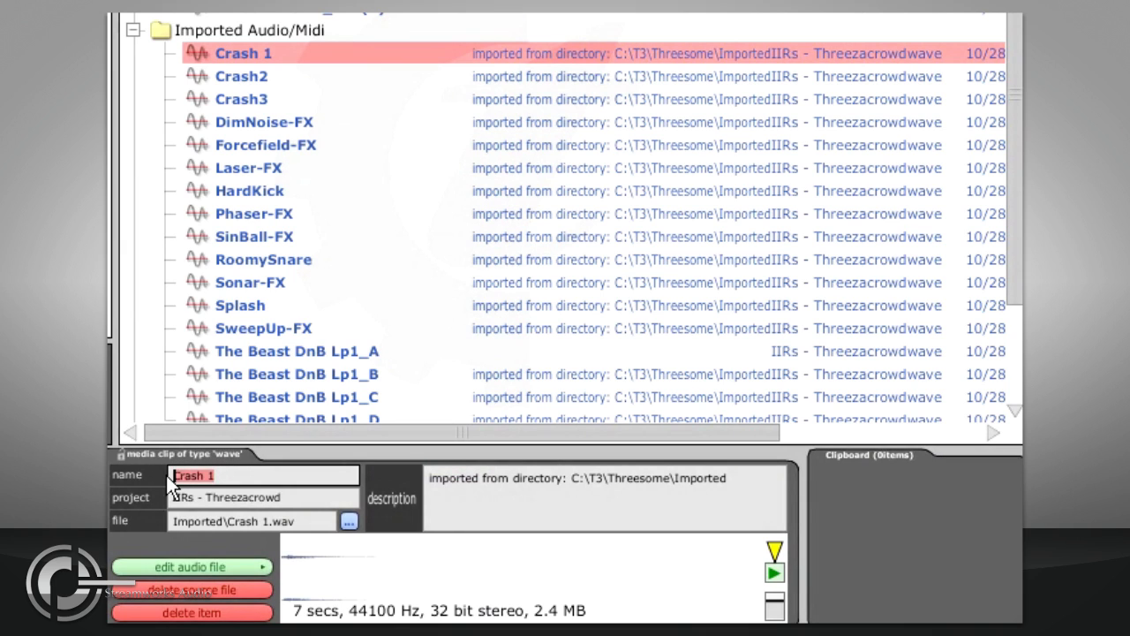
pyautogui.write('Cymbal 1')
pyautogui.press('Return')
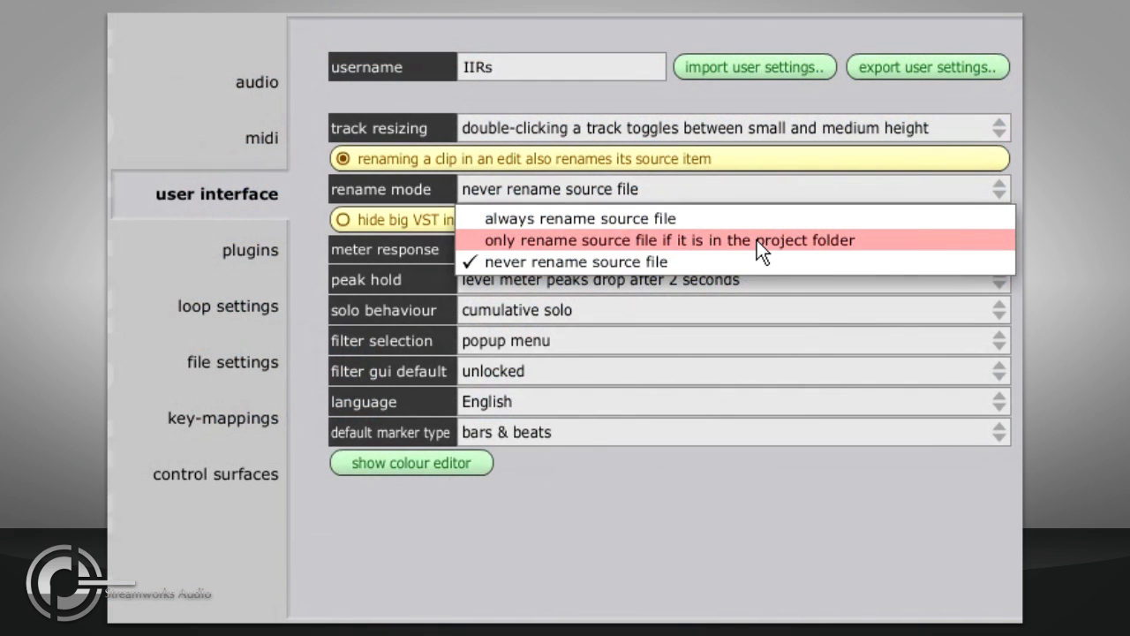
# Step: Rename the clip's source file to Cymbal 1.wav and rename the clip to match
pyautogui.click(757, 240)
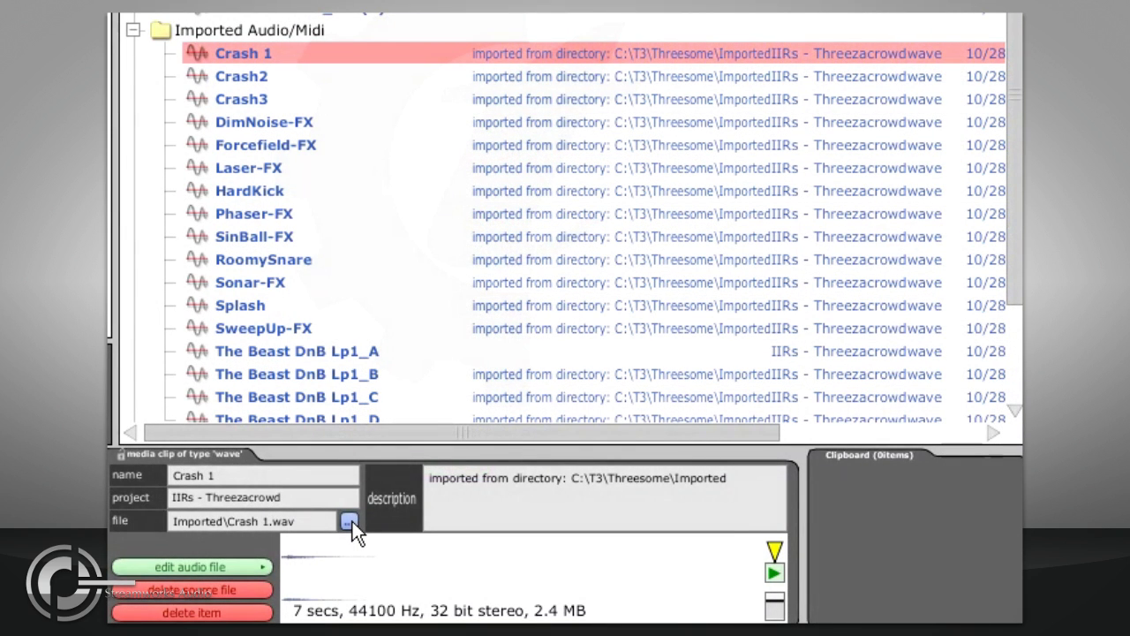
pyautogui.click(349, 521)
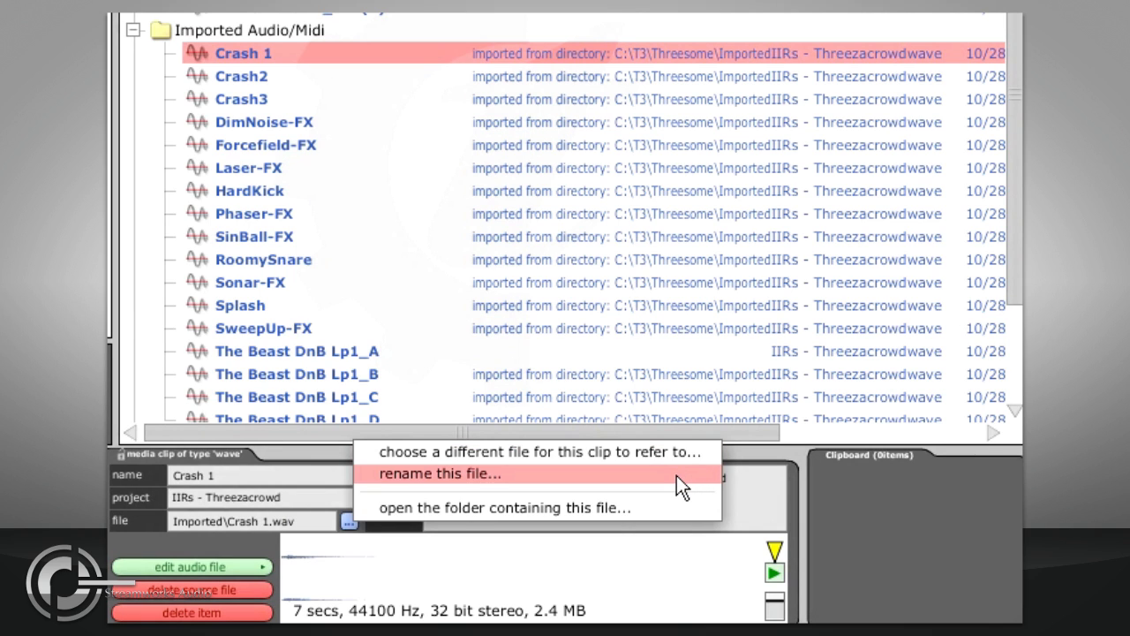
pyautogui.click(629, 475)
pyautogui.moveTo(296, 230); pyautogui.dragTo(264, 231)
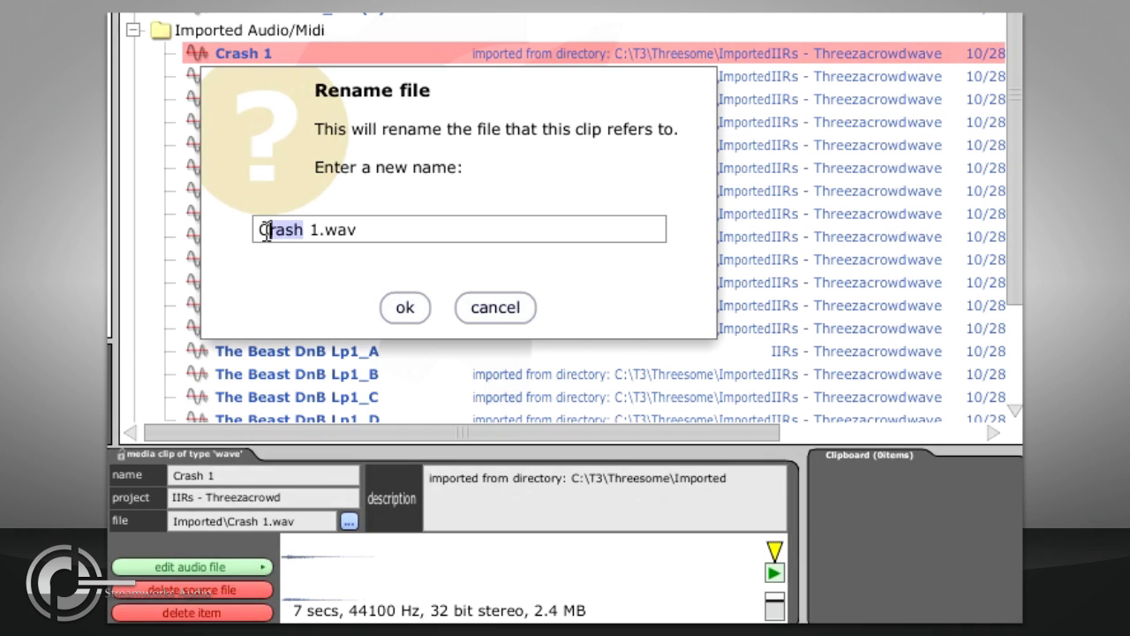
pyautogui.write('crmbal')
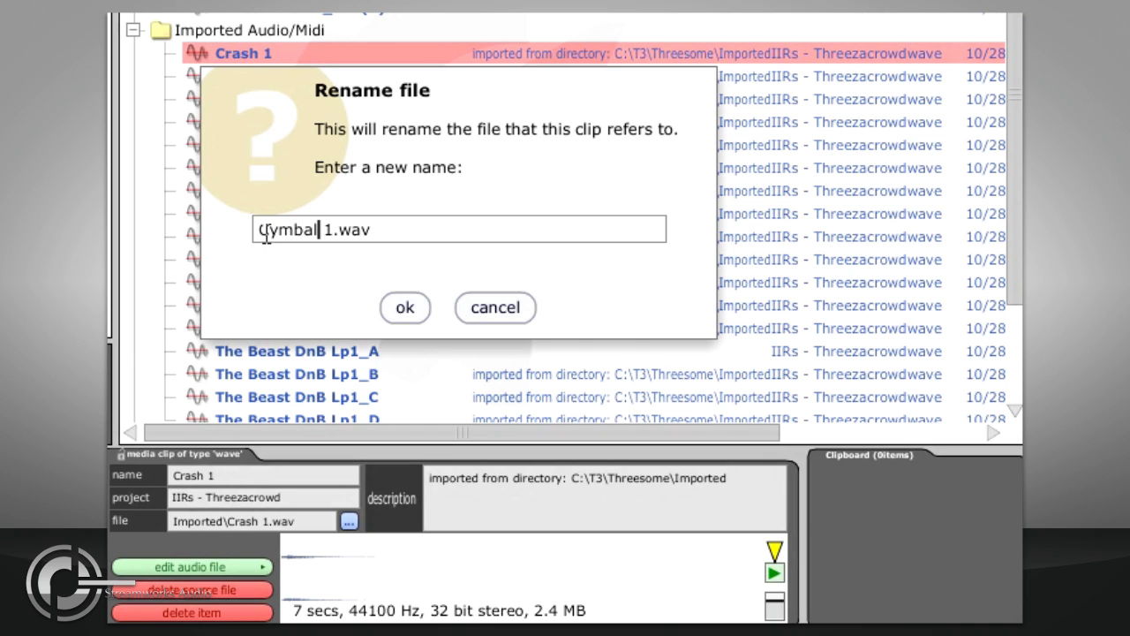
pyautogui.click(402, 308)
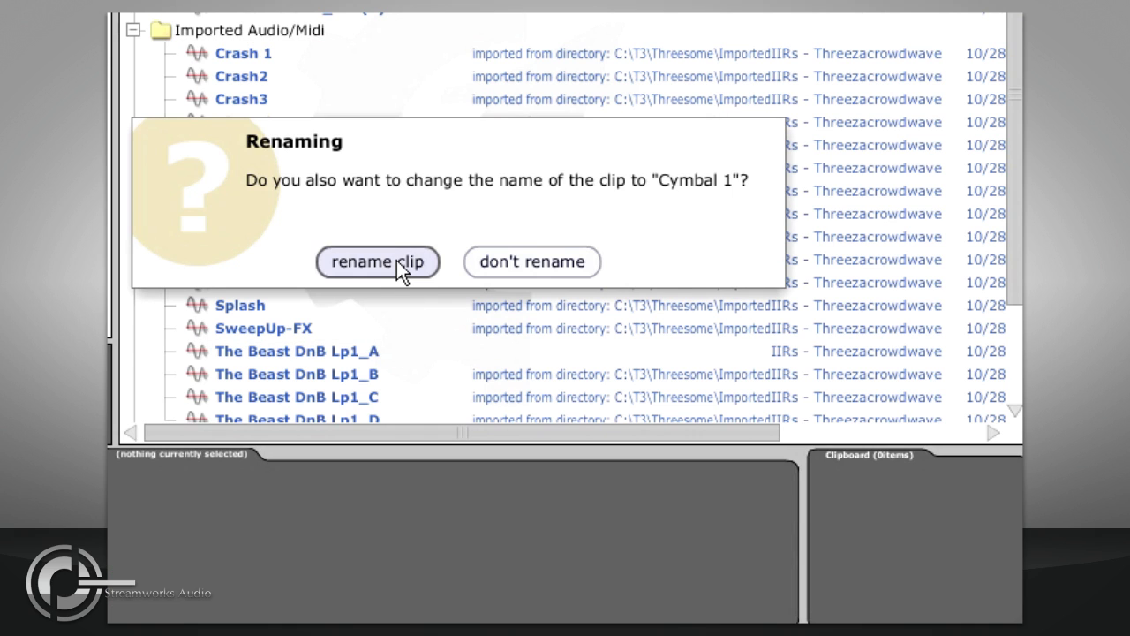
pyautogui.click(397, 260)
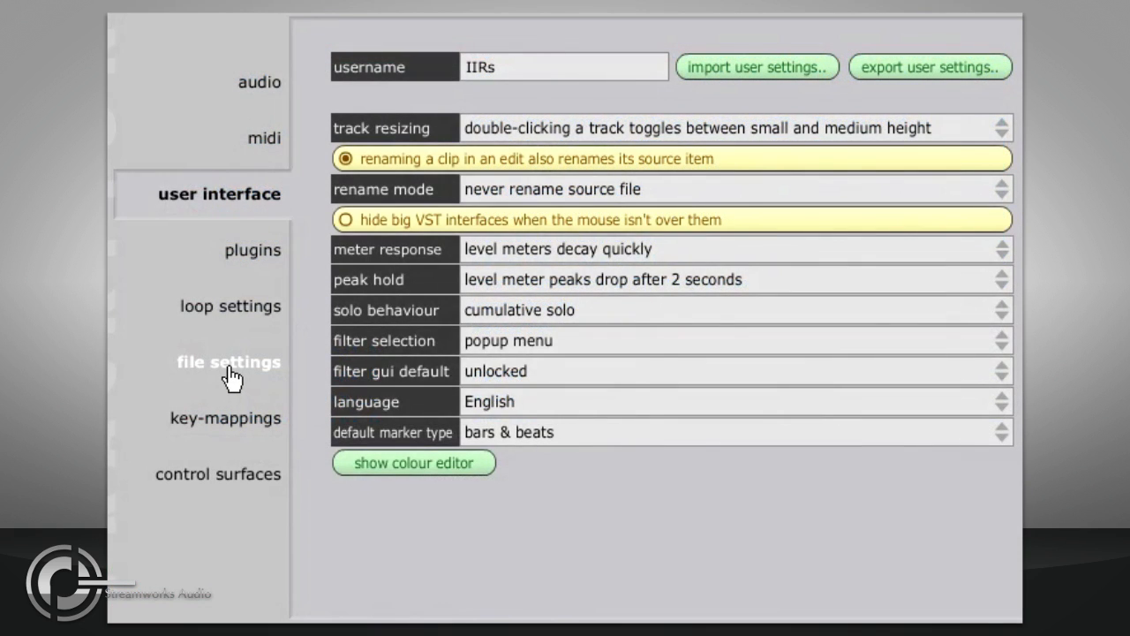
# Step: Set the audio clip import file setting to ask if file should be copied
pyautogui.click(229, 374)
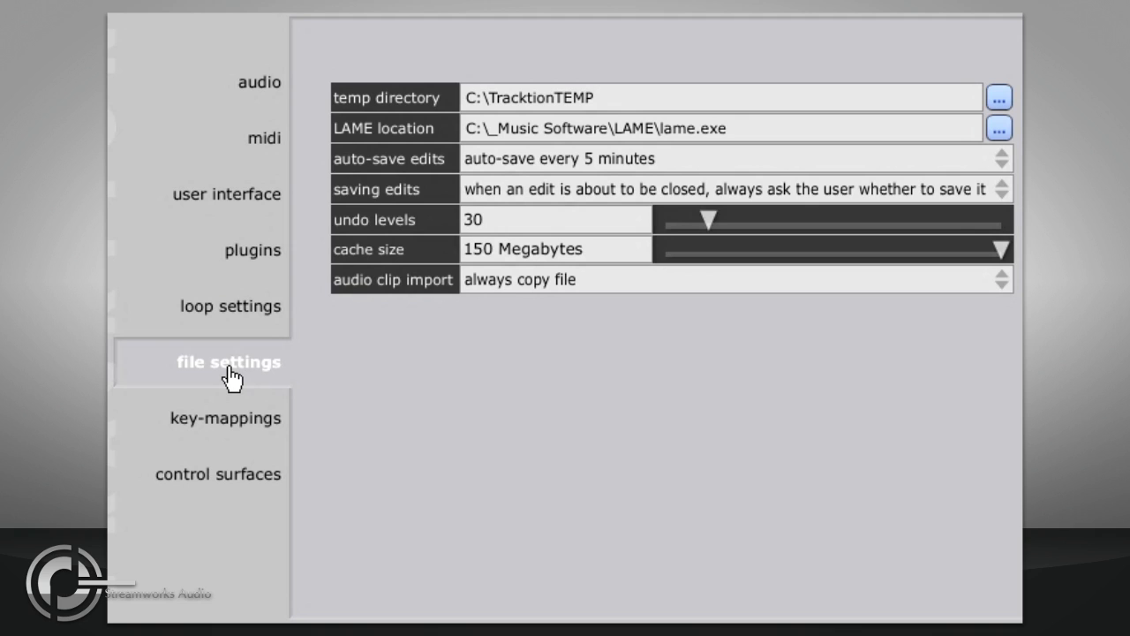
pyautogui.click(703, 279)
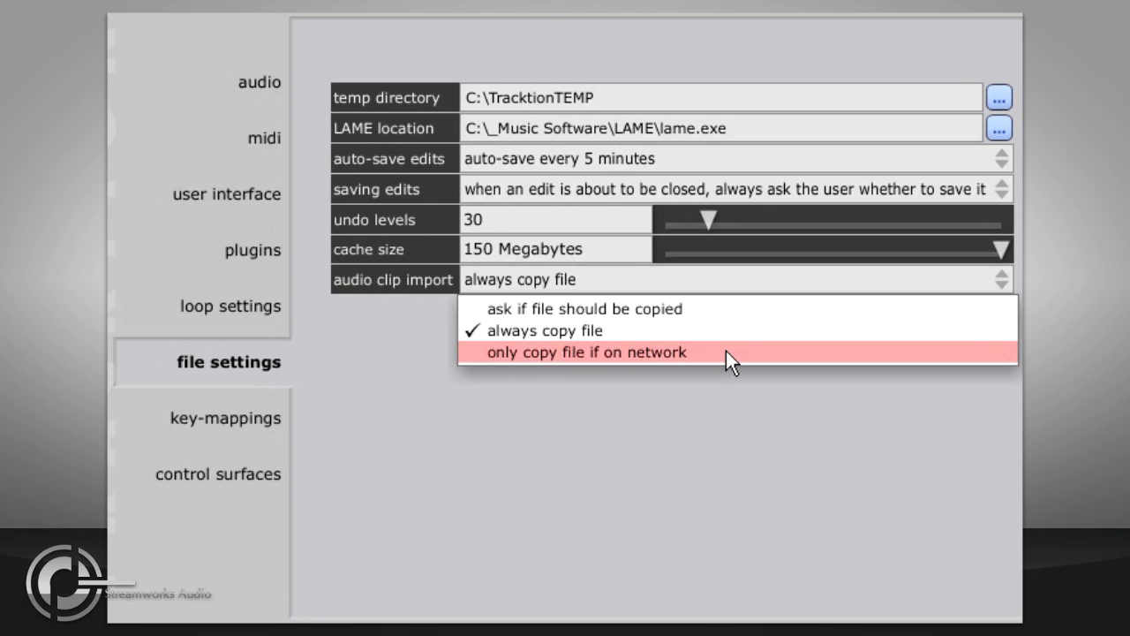
pyautogui.click(961, 309)
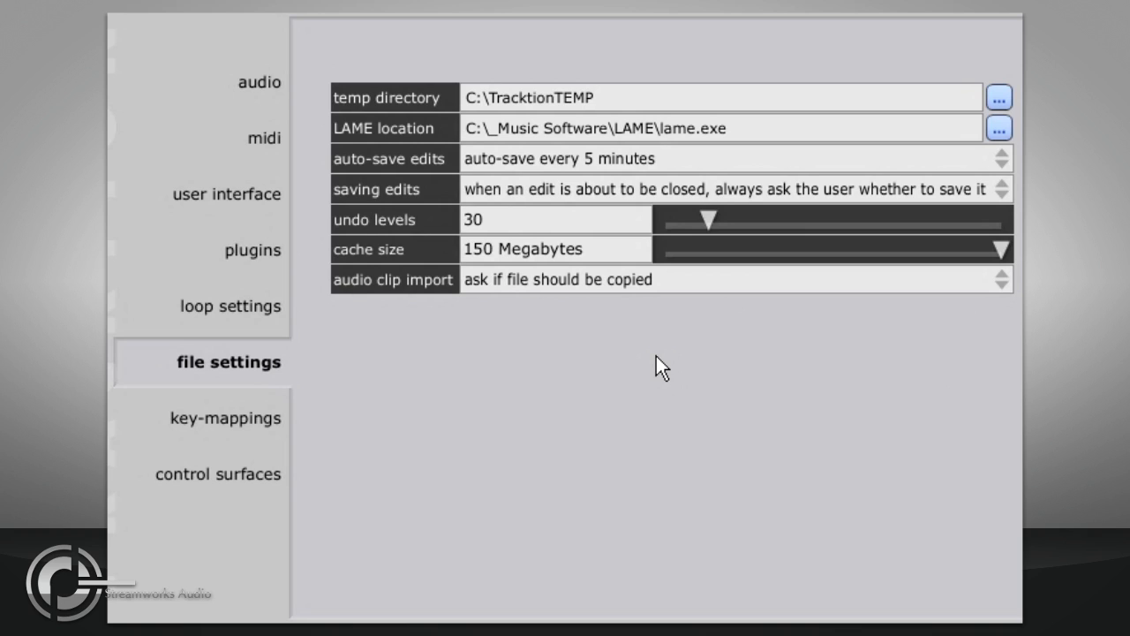
# Step: Open the colour editor from the user interface settings
pyautogui.click(236, 194)
pyautogui.click(400, 458)
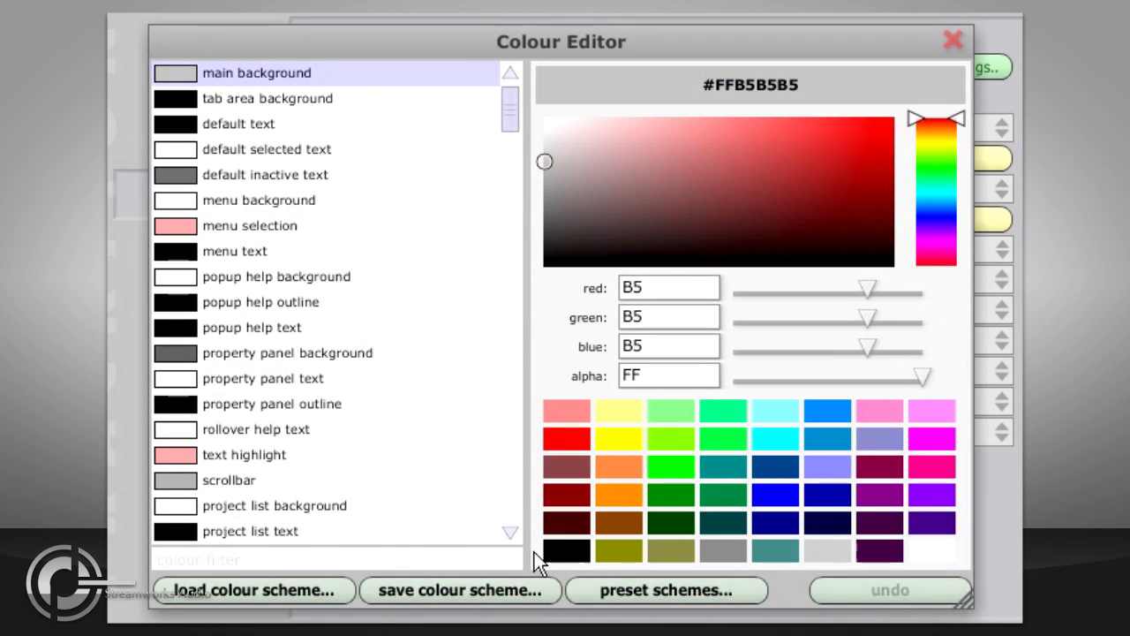
# Step: Browse the preset colour schemes list and the colour scheme file loader, cancelling without loading a scheme
pyautogui.click(618, 587)
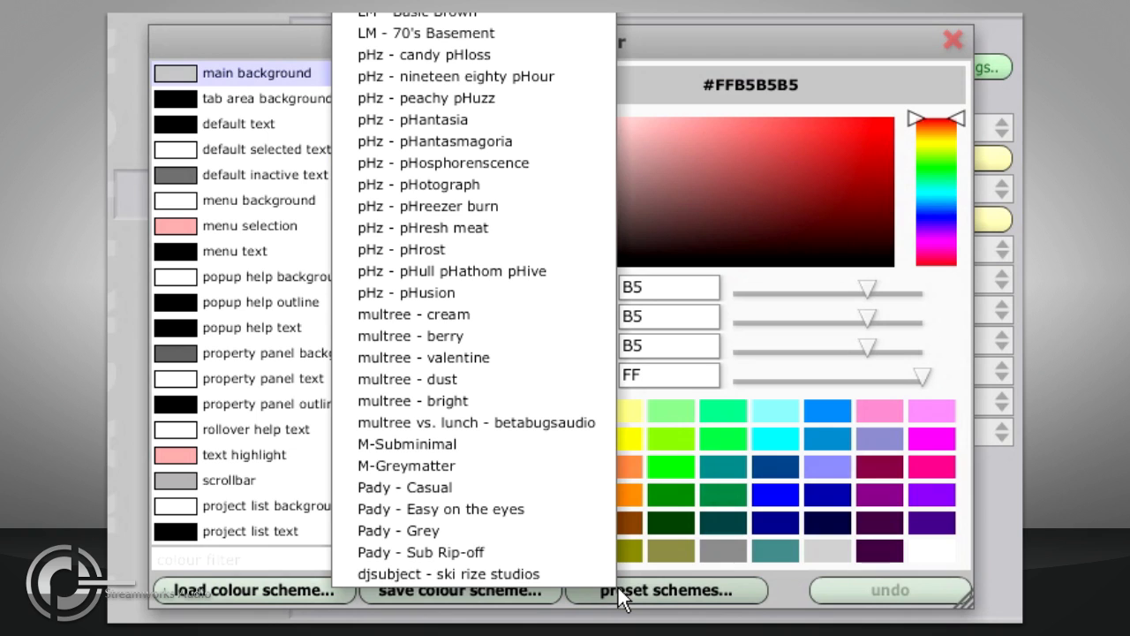
pyautogui.click(298, 591)
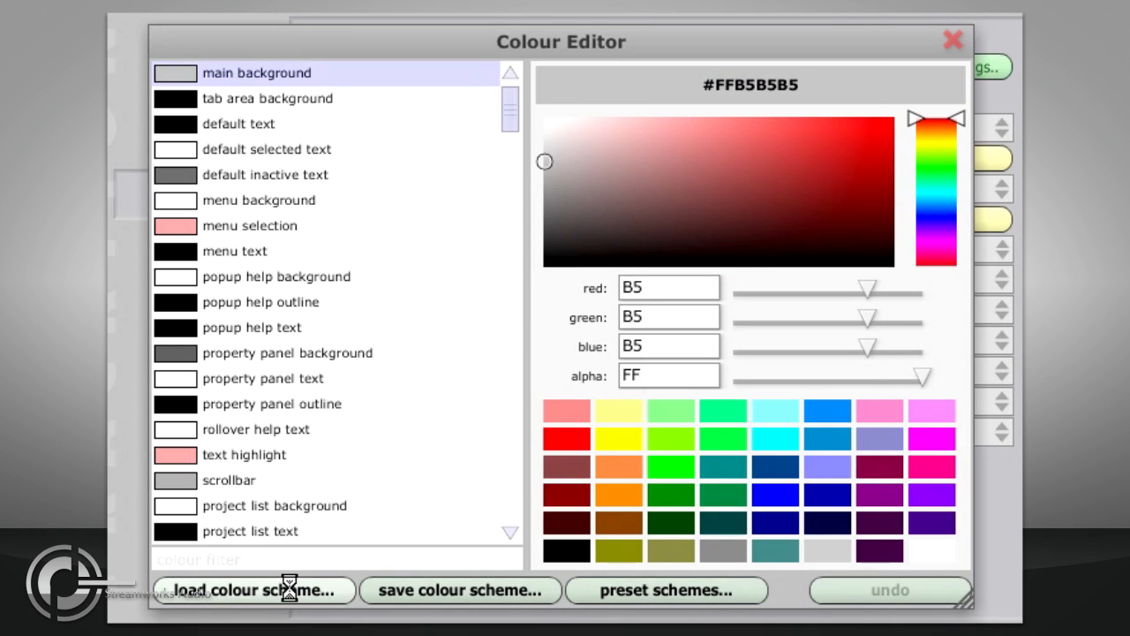
pyautogui.click(292, 587)
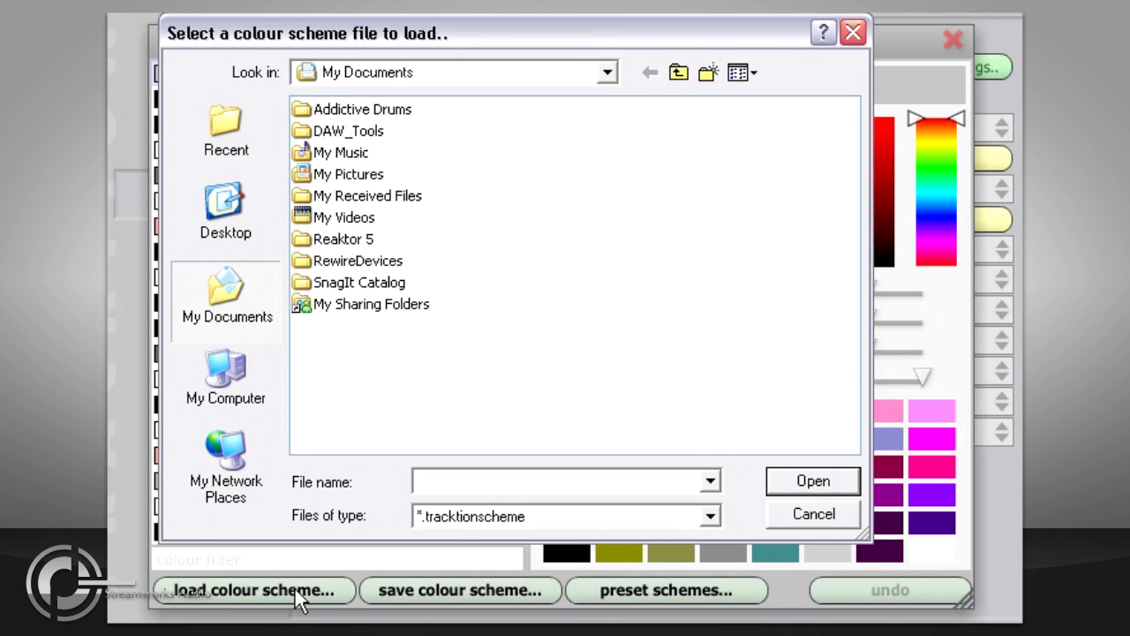
pyautogui.click(786, 514)
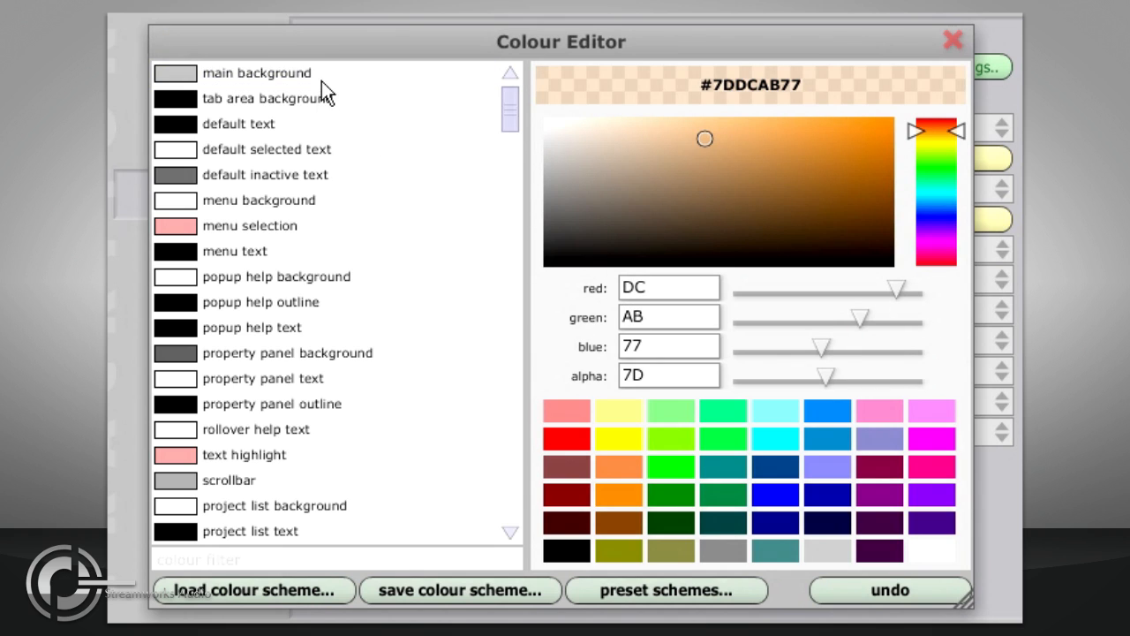
# Step: Set the main background colour to red 4A, green 6A, blue 4F with alpha 71
pyautogui.click(221, 71)
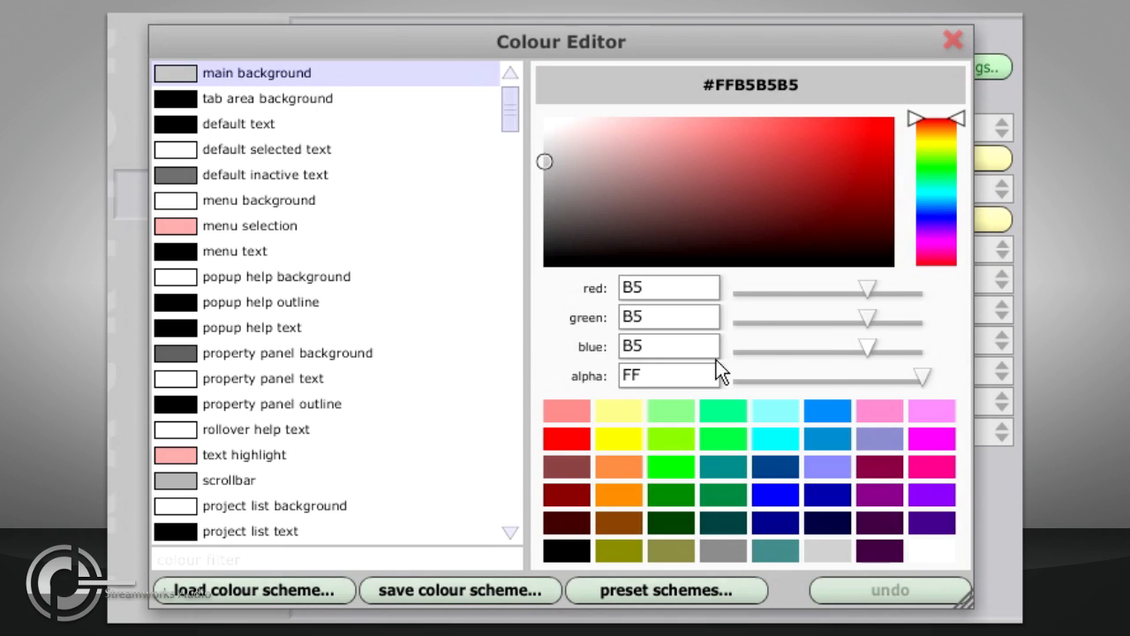
pyautogui.moveTo(919, 374); pyautogui.dragTo(821, 363)
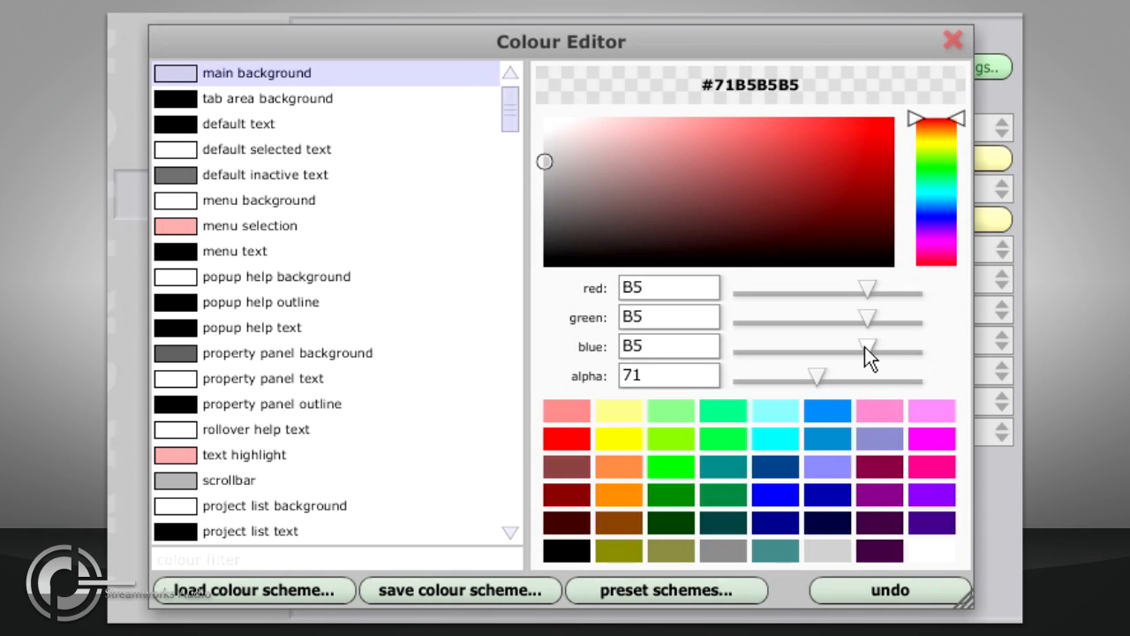
pyautogui.moveTo(869, 344); pyautogui.dragTo(792, 344)
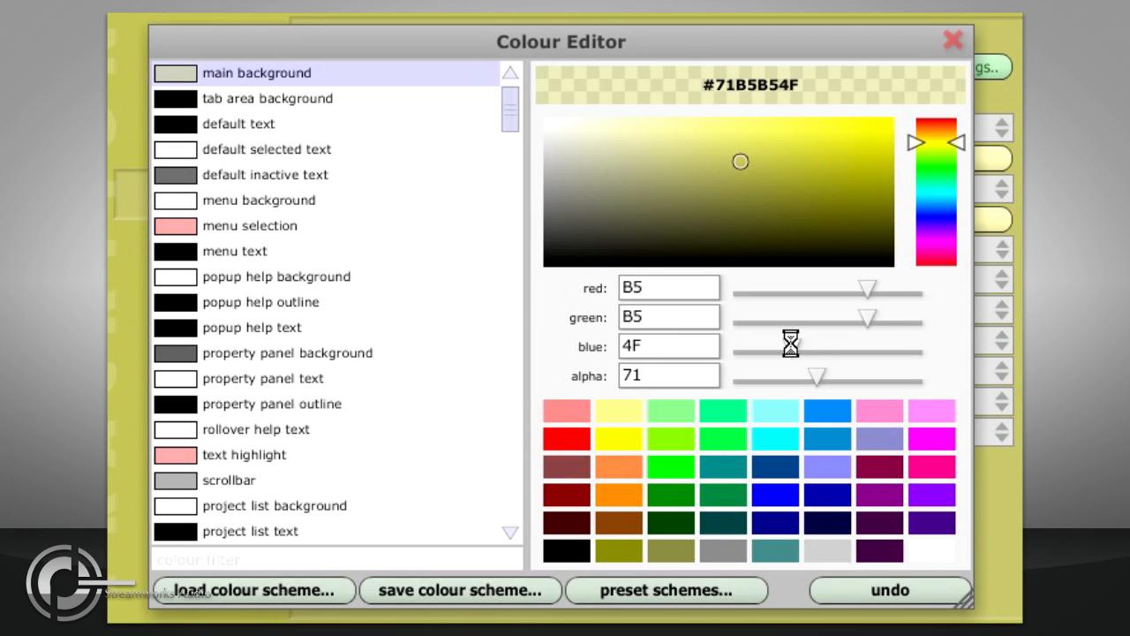
pyautogui.moveTo(865, 316); pyautogui.dragTo(812, 314)
pyautogui.moveTo(867, 288); pyautogui.dragTo(788, 291)
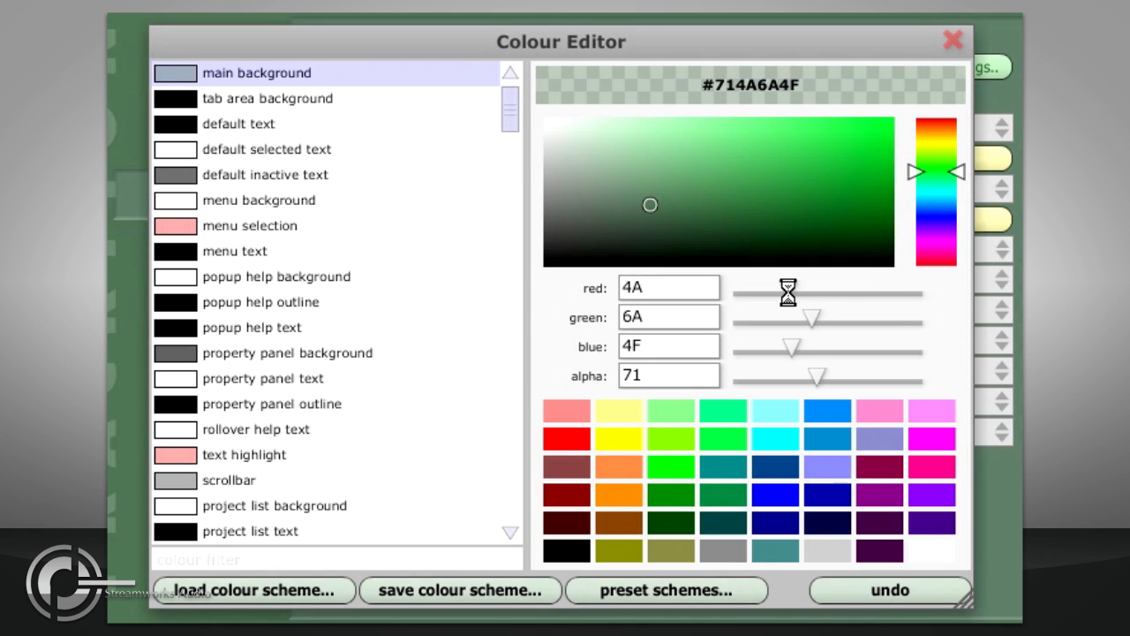